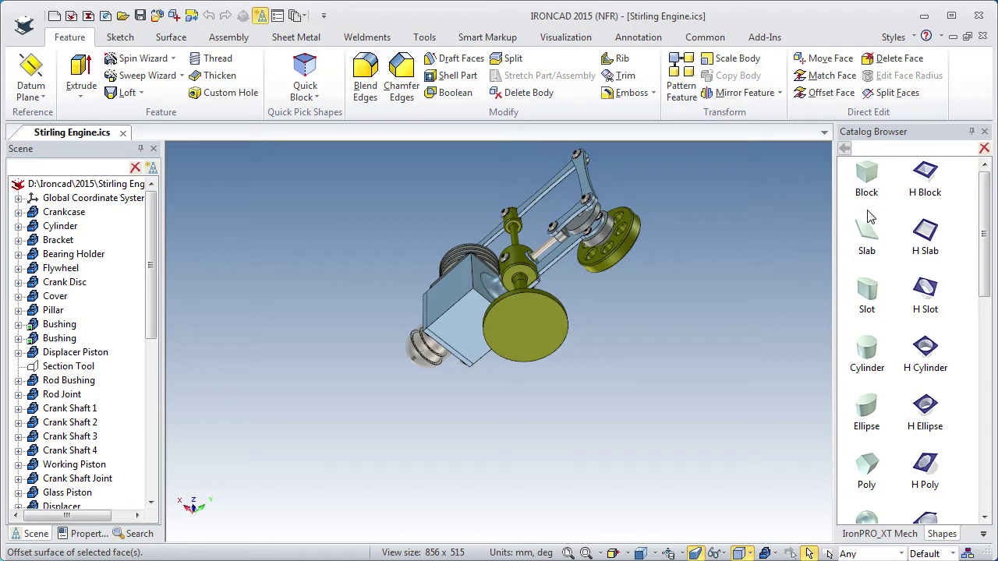
Add a Block shape as a new part at the centre of the pillar's circular bottom face
left_click_drag(871, 178, 527, 328)
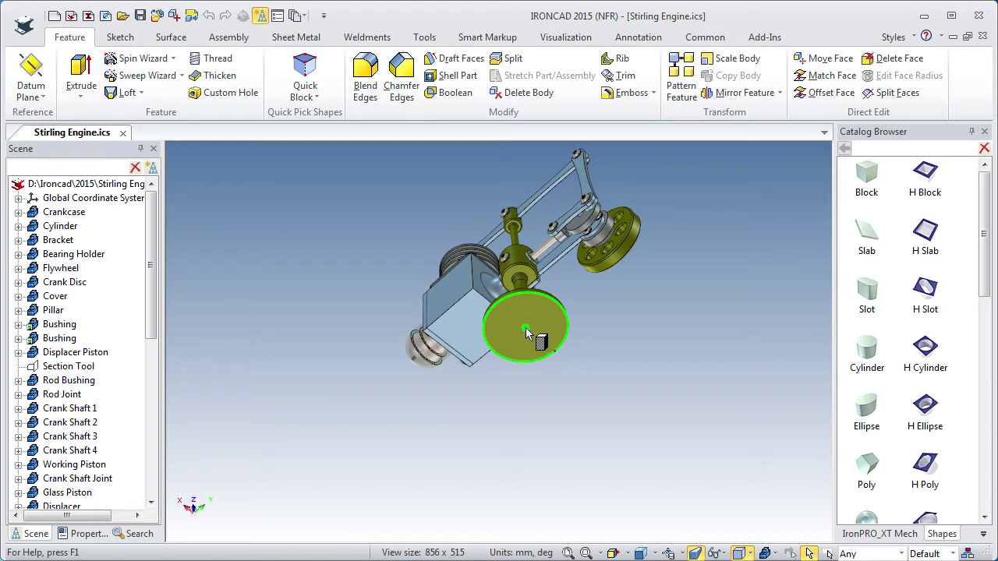
right_click_drag(526, 328, 526, 328)
left_click(573, 361)
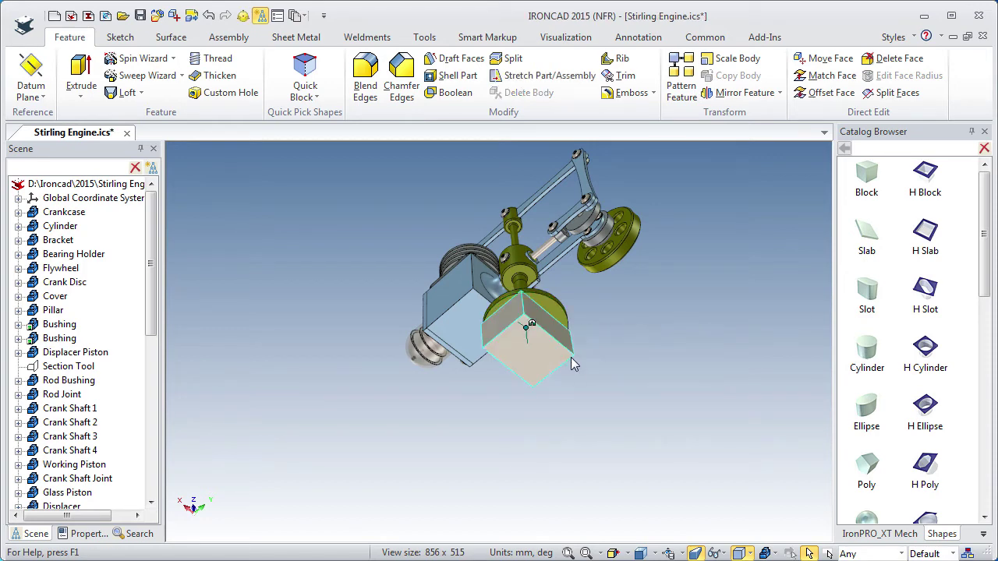
middle_click_drag(568, 361, 456, 310)
middle_click_drag(520, 363, 543, 184, "ctrl")
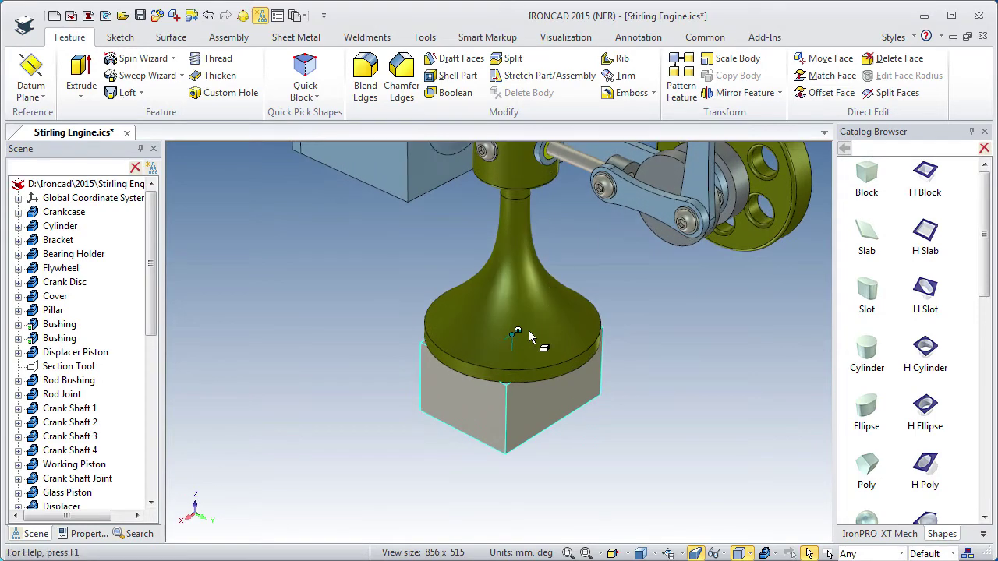
Set the new block's height to 15 mm, keeping its upper face against the pillar base
middle_click_drag(528, 334, 561, 319)
left_click(573, 355)
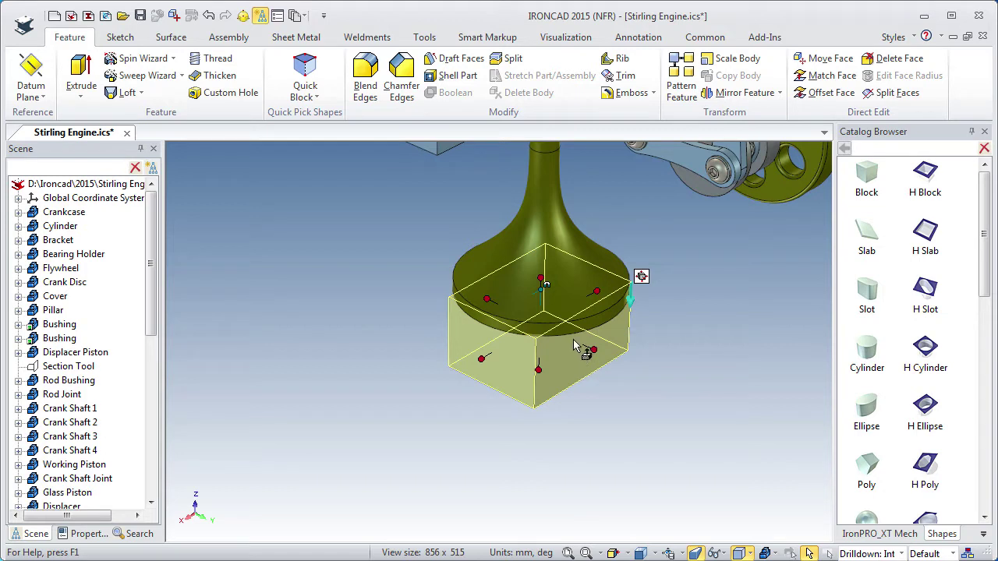
left_click(539, 364)
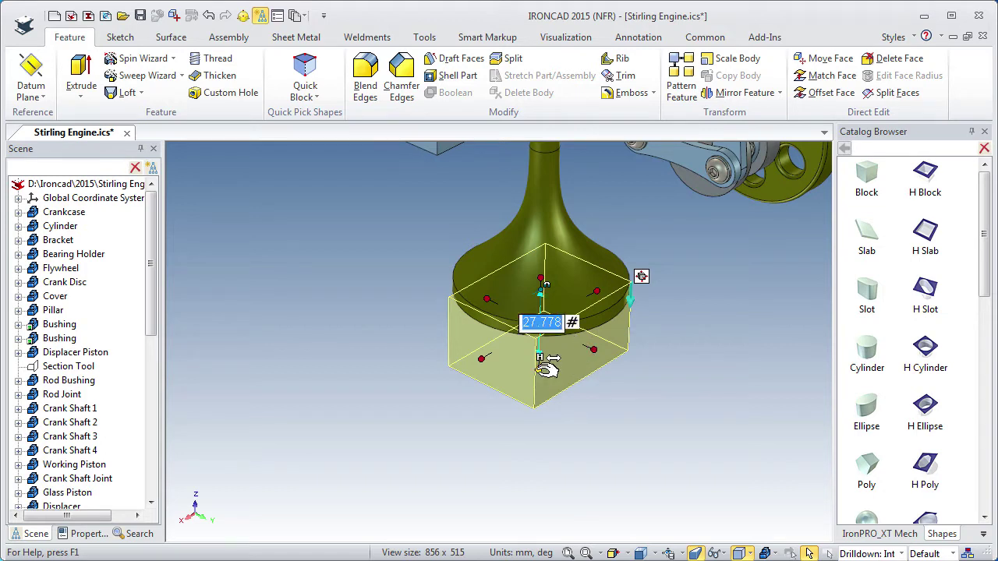
type("15")
key("Return")
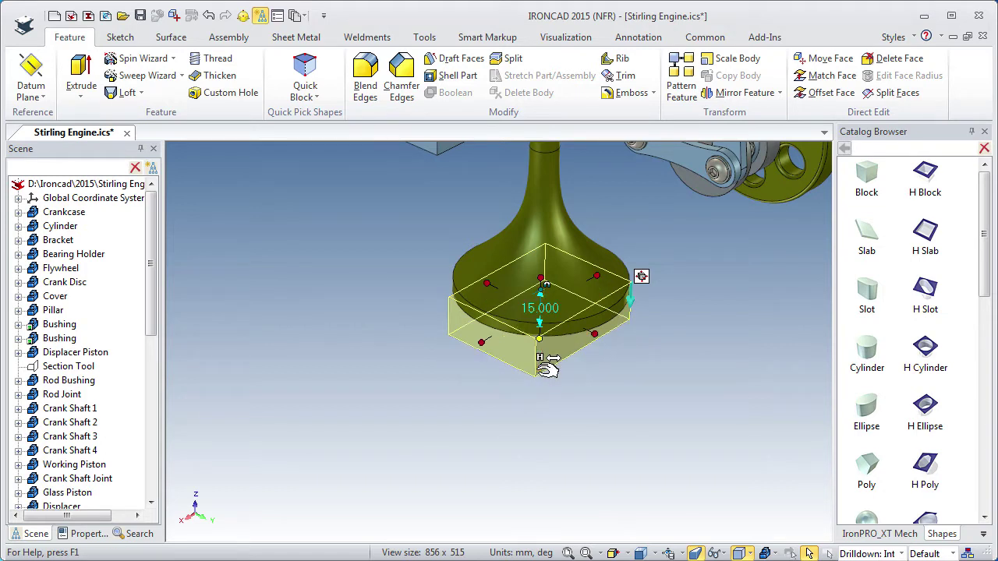
Set the block's length to 150 mm, growing it equally from both ends
left_click(598, 276)
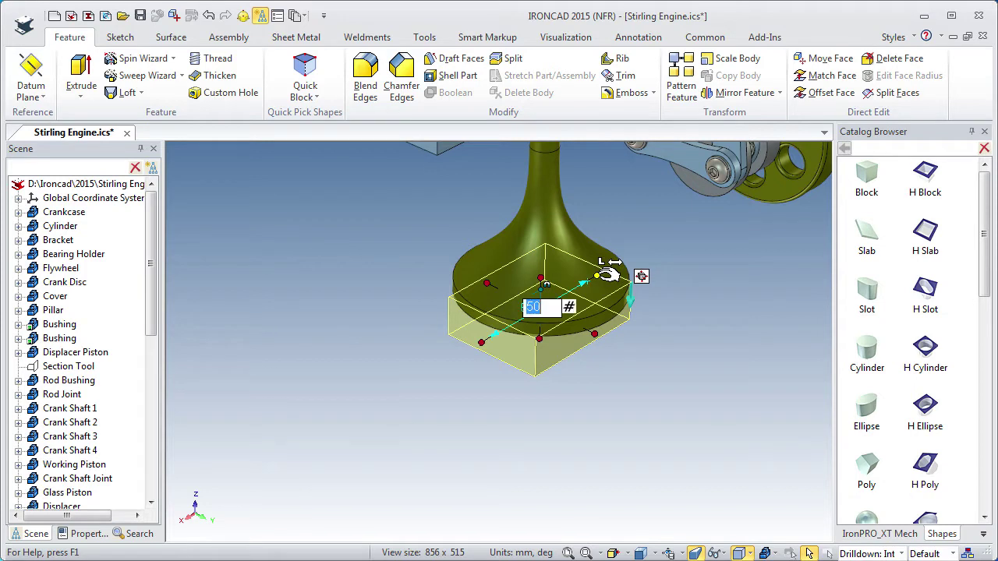
left_click(486, 343)
type("15")
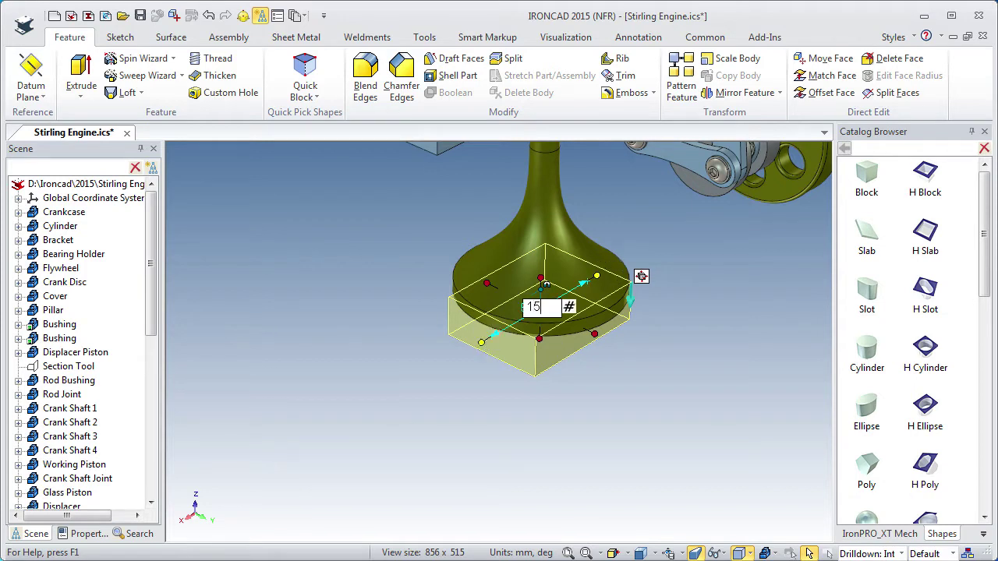
type("0")
key("Return")
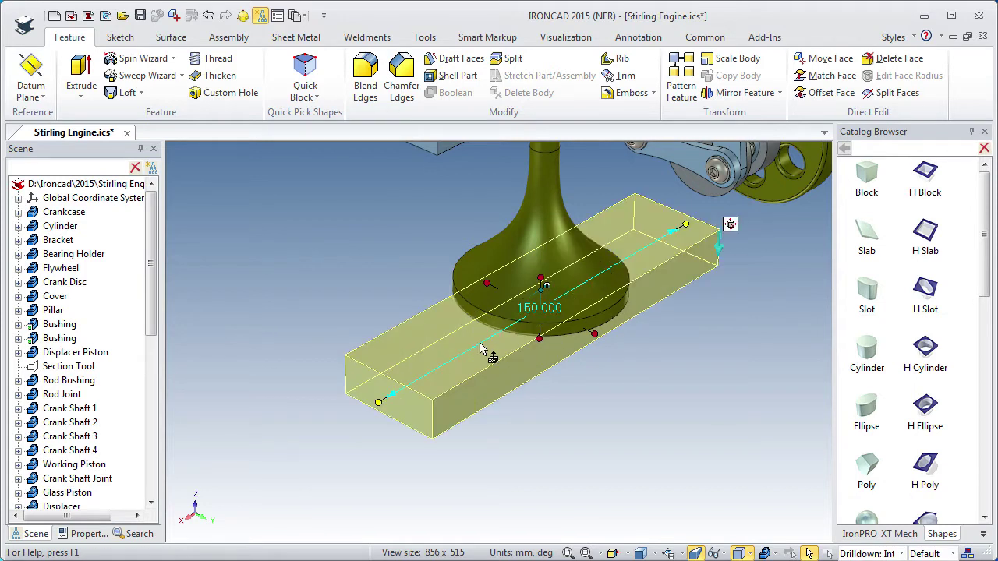
Extend the block's width to 150 mm toward the flywheel side, and to 290 mm overall from the opposite side
left_click(602, 331)
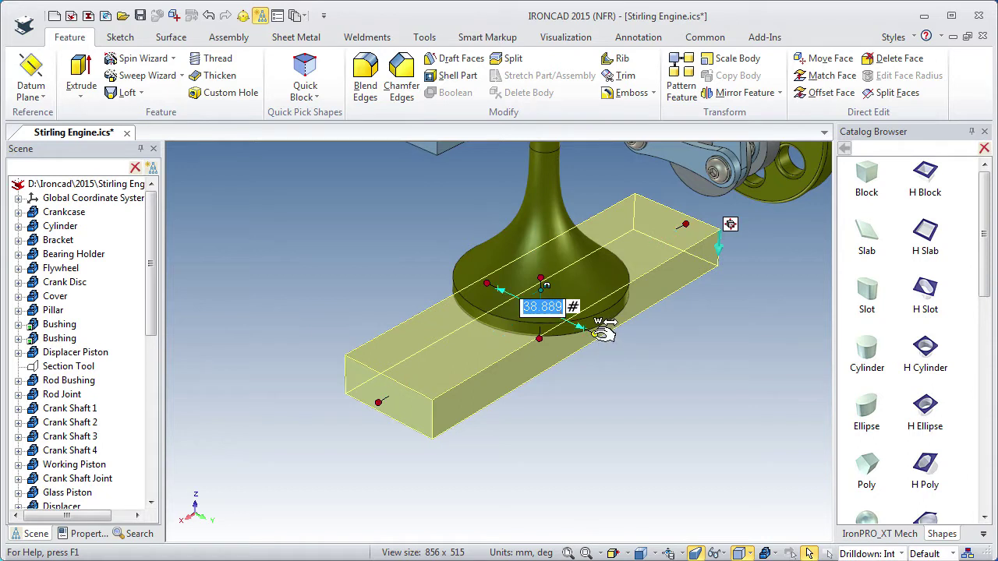
type("150")
key("Return")
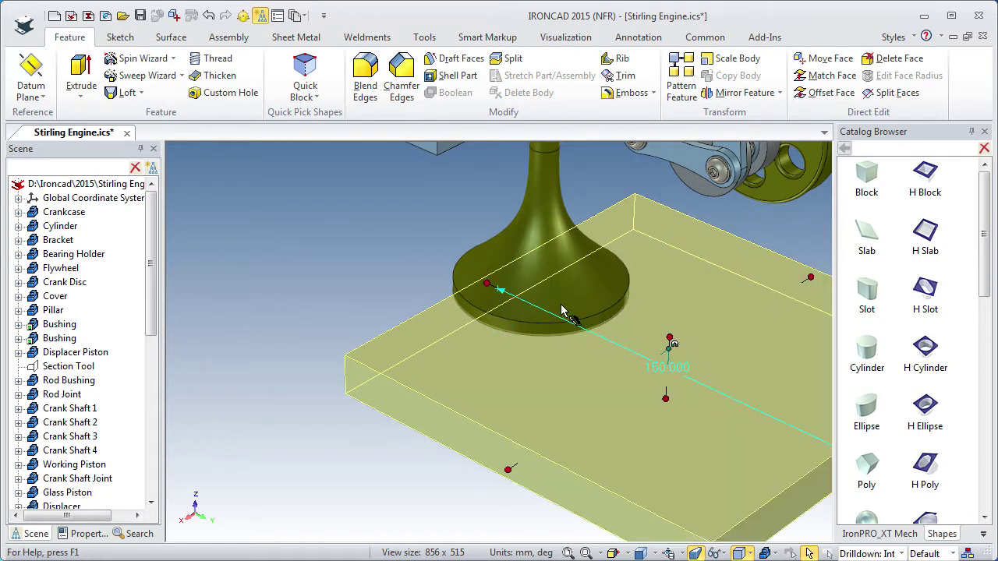
left_click(495, 282)
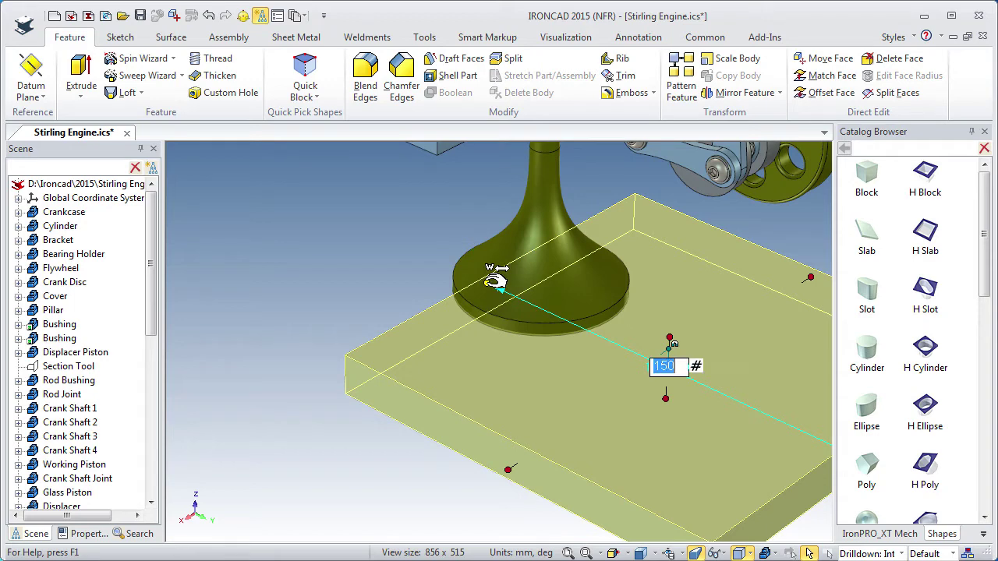
type("290")
key("Return")
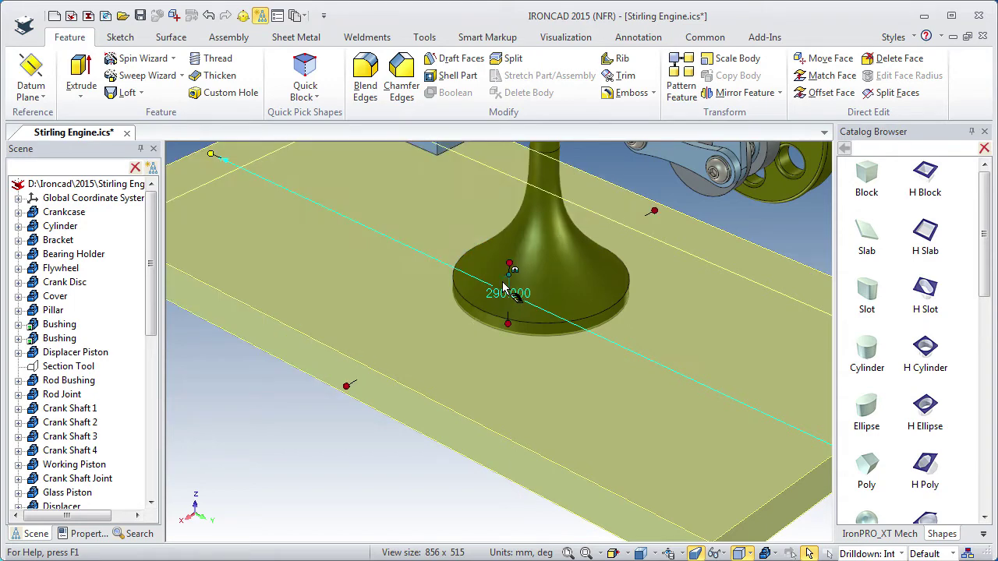
left_click(355, 437)
Blend the base plate's four vertical corner edges with a constant 15 mm radius
scroll(470, 337, "down", 4)
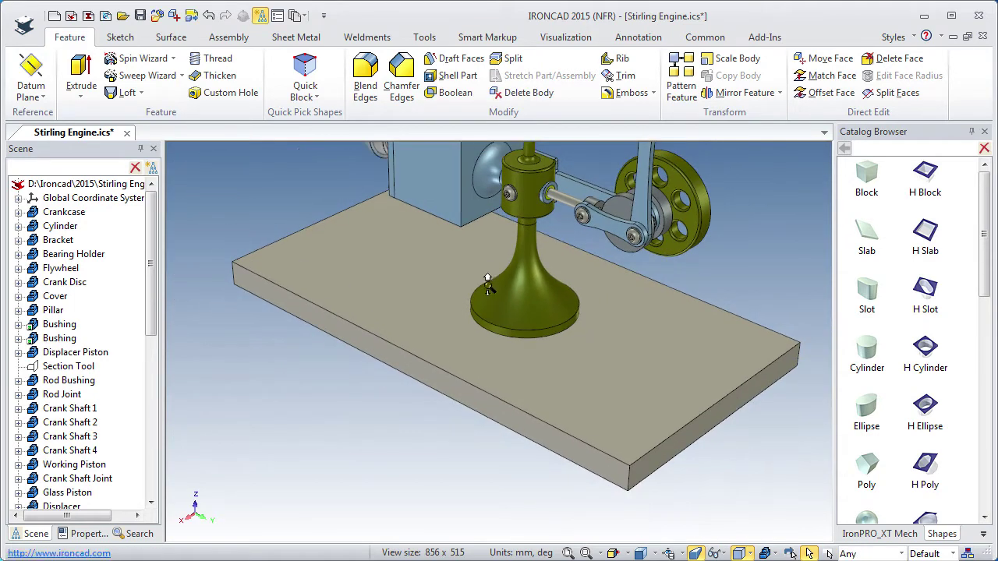
mouse_move(486, 279)
middle_mouse_down()
mouse_move(486, 365)
mouse_move(472, 265)
middle_mouse_up()
middle_click_drag(473, 265, 487, 234, "shift")
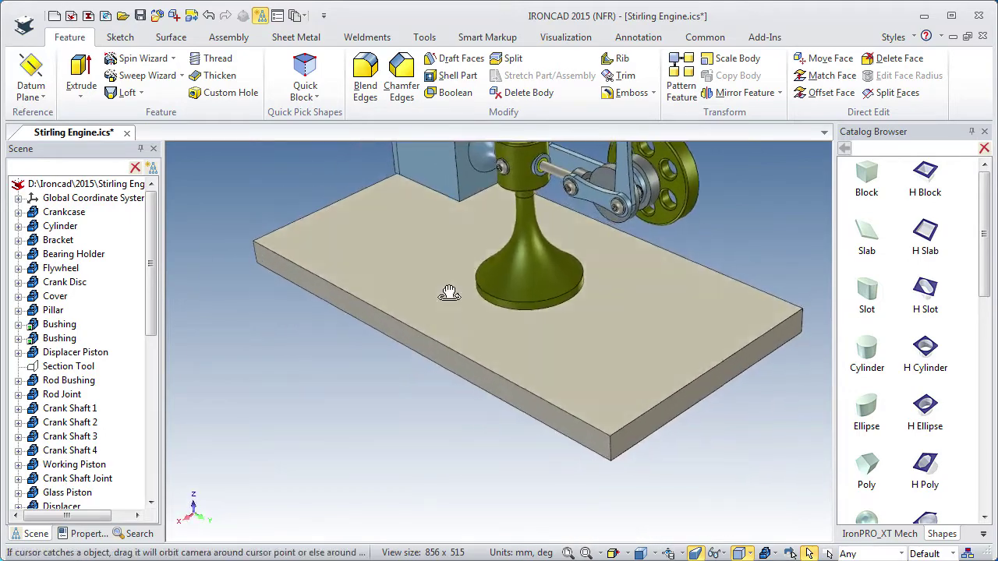
middle_click_drag(450, 292, 447, 276)
middle_click_drag(446, 276, 400, 297, "shift")
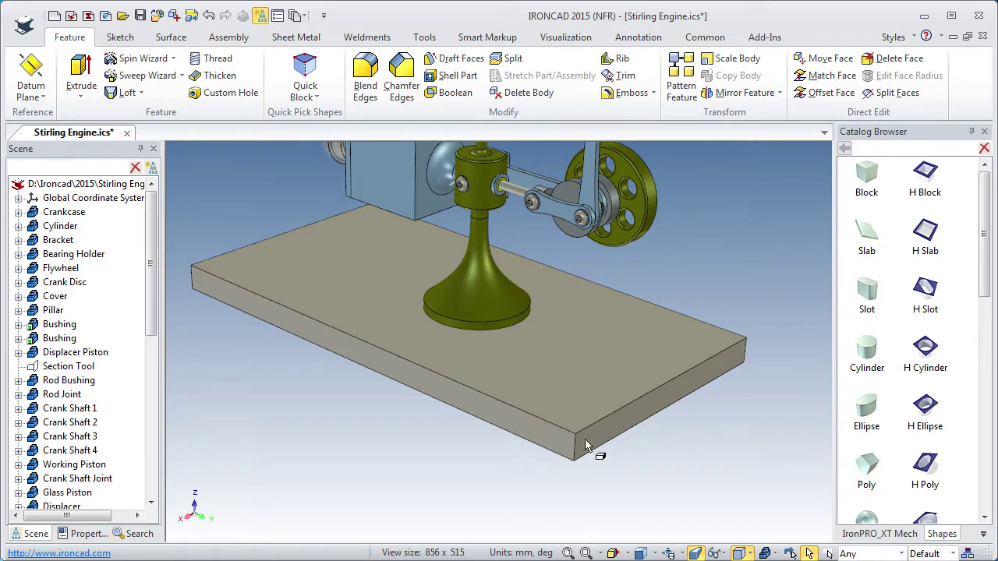
left_click(366, 69)
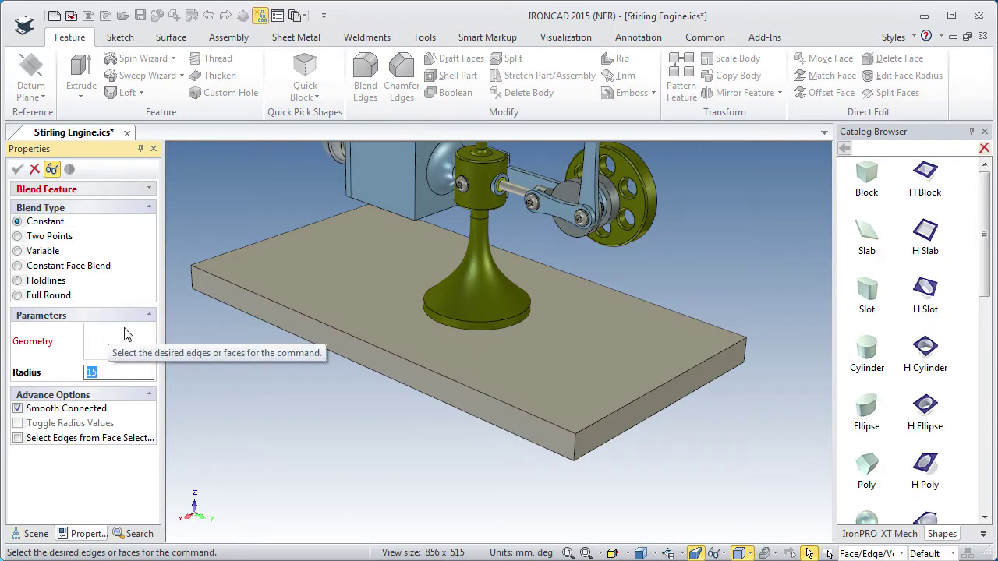
left_click(574, 447)
left_click(744, 352)
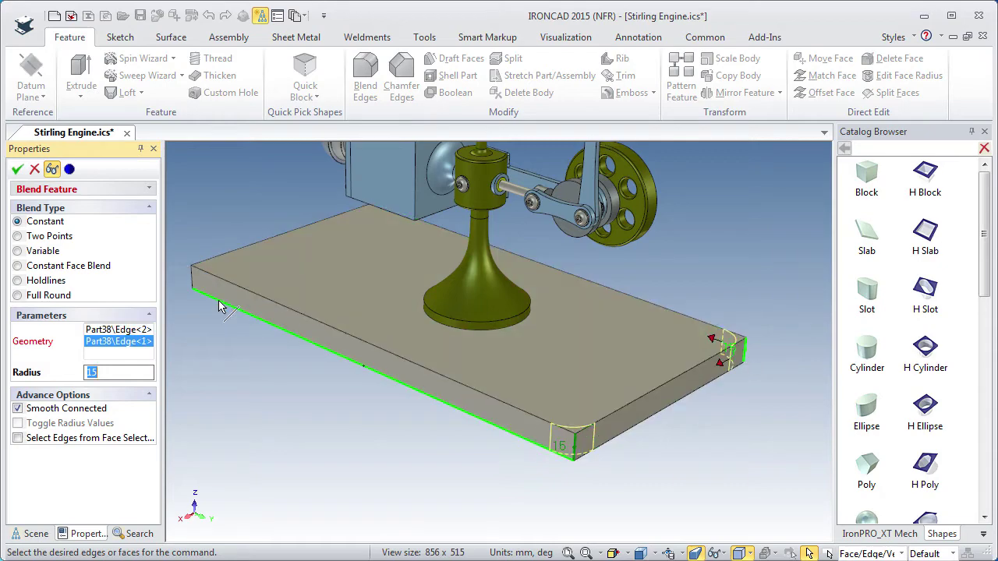
left_click(192, 276)
middle_click_drag(309, 262, 339, 315)
left_click(322, 249)
middle_click_drag(442, 366, 378, 276, "shift")
key("Return")
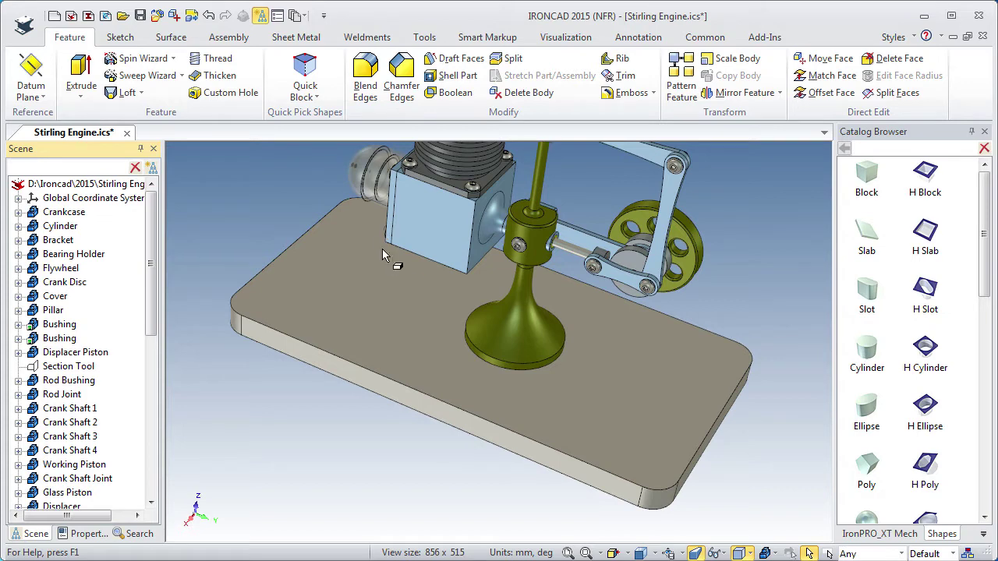
Extract a 3D curve from the complete edge loop around the base plate's upper face
middle_click_drag(497, 346, 459, 293)
middle_click_drag(492, 375, 472, 363)
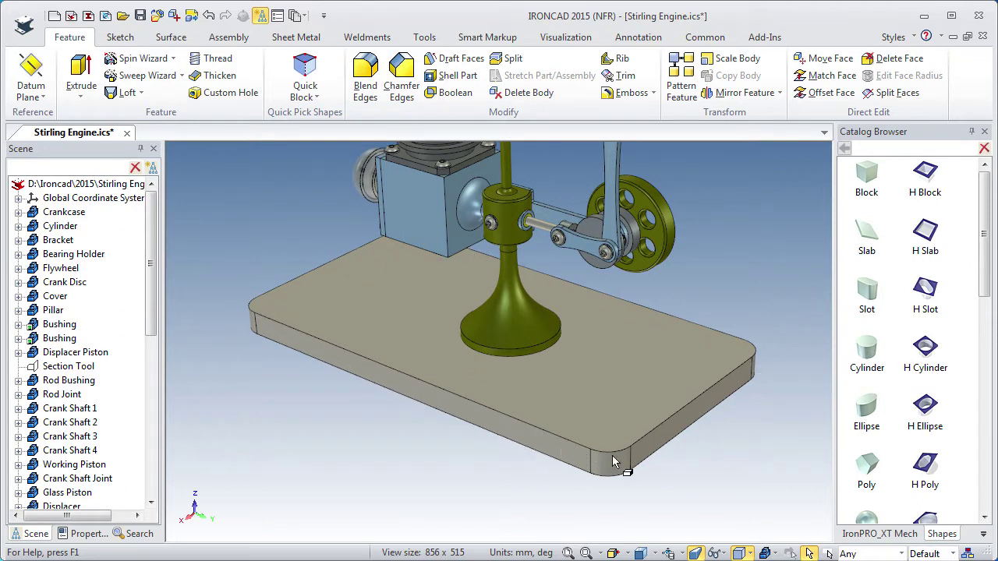
left_click(515, 420)
left_click(516, 420)
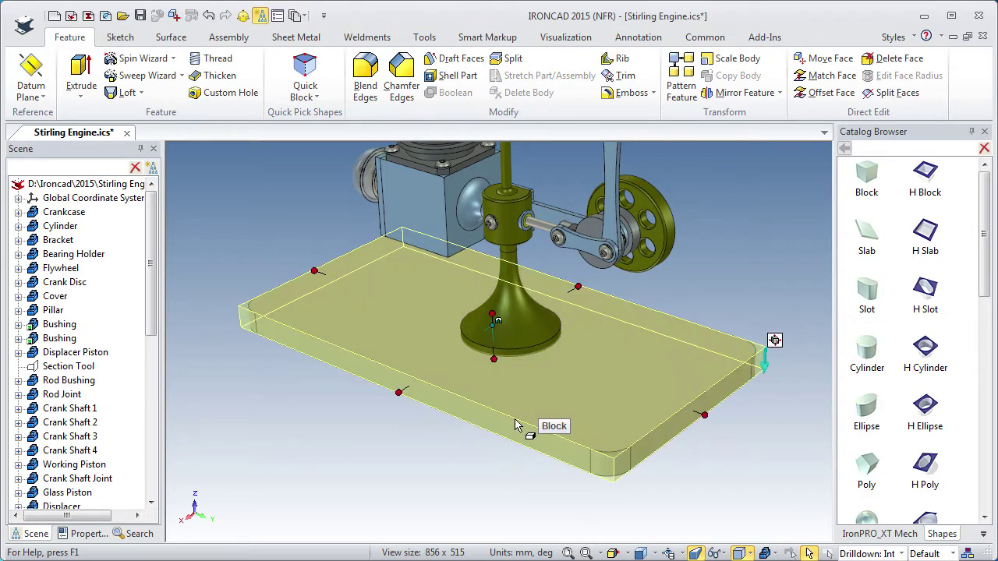
left_click(516, 419)
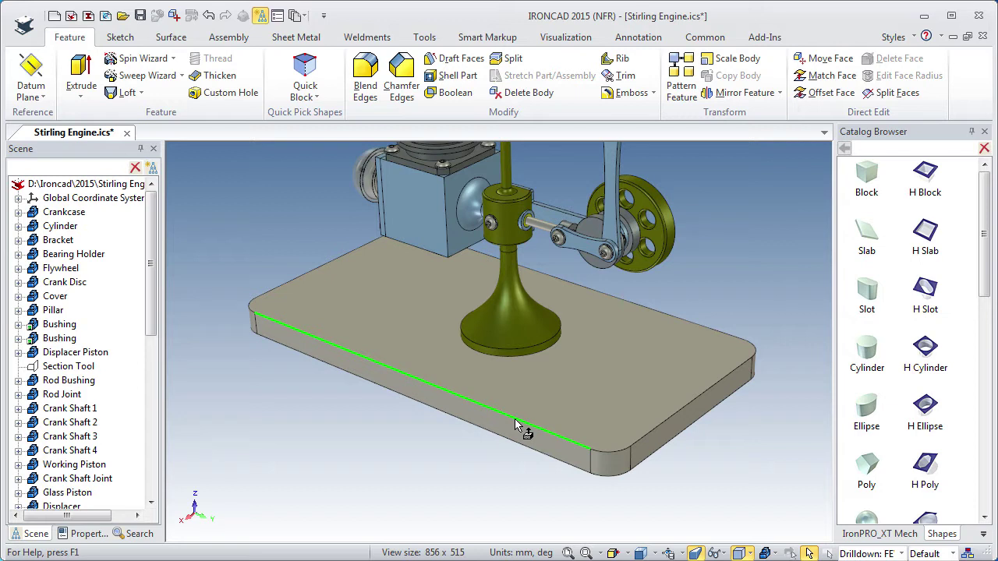
left_click(515, 419)
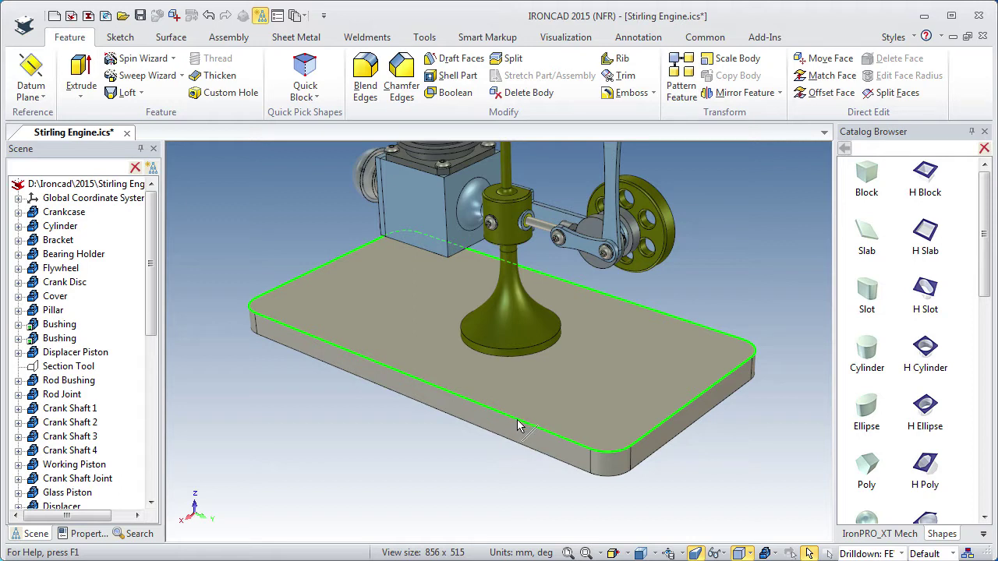
right_click(438, 392)
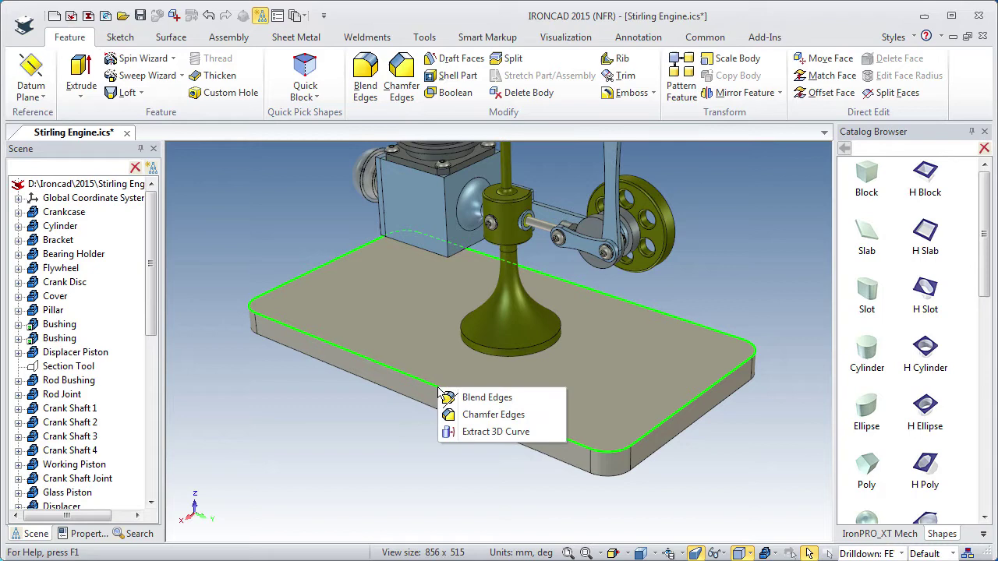
left_click(473, 431)
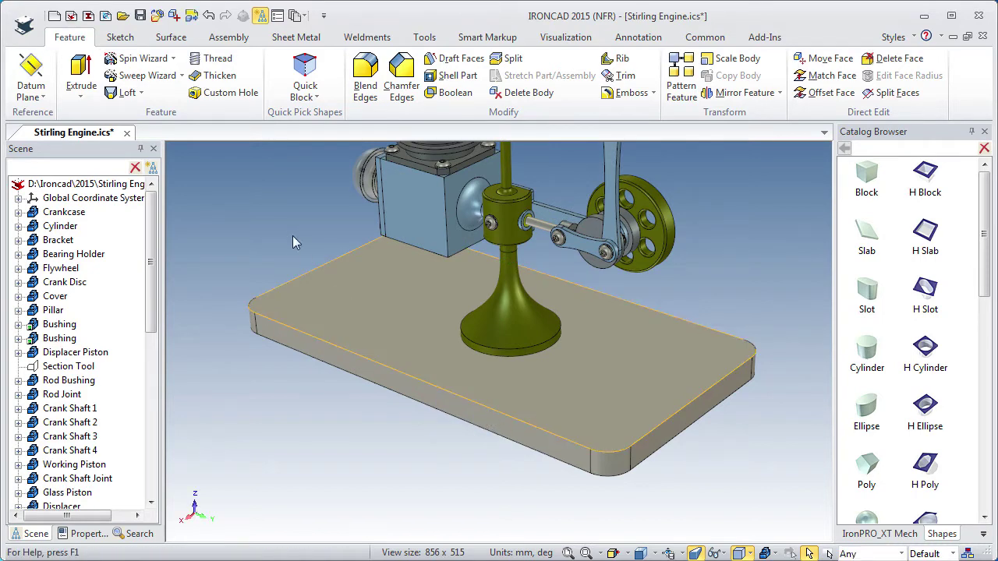
Start a solid sweep on the plate's upper face that removes material and is oriented away from the surface
left_click(138, 78)
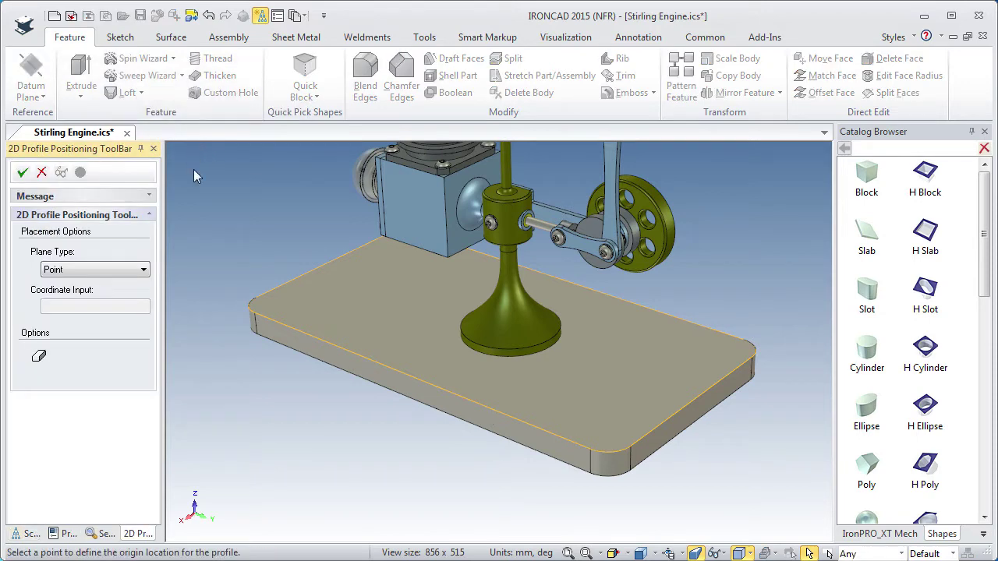
left_click(406, 334)
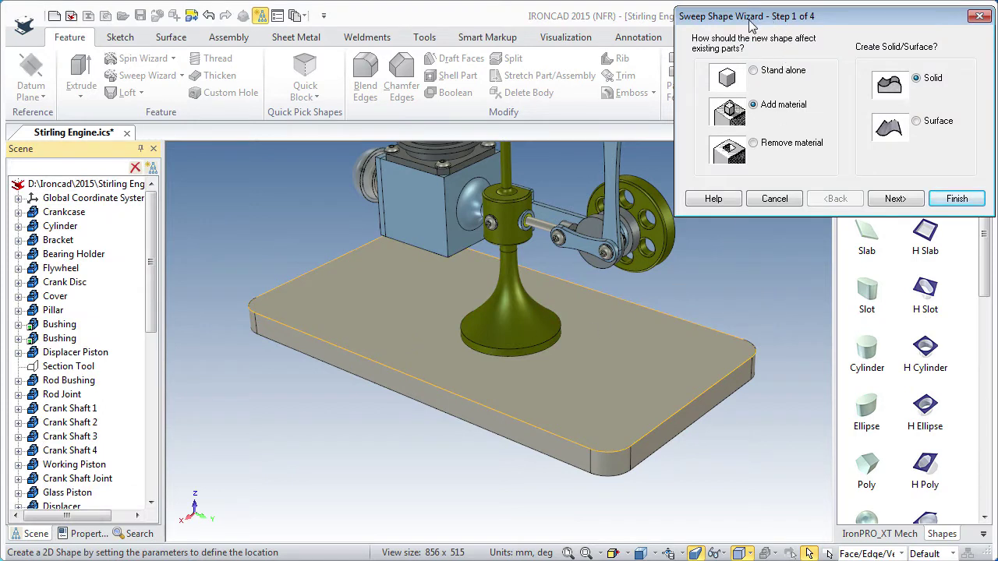
left_click(753, 144)
left_click(895, 200)
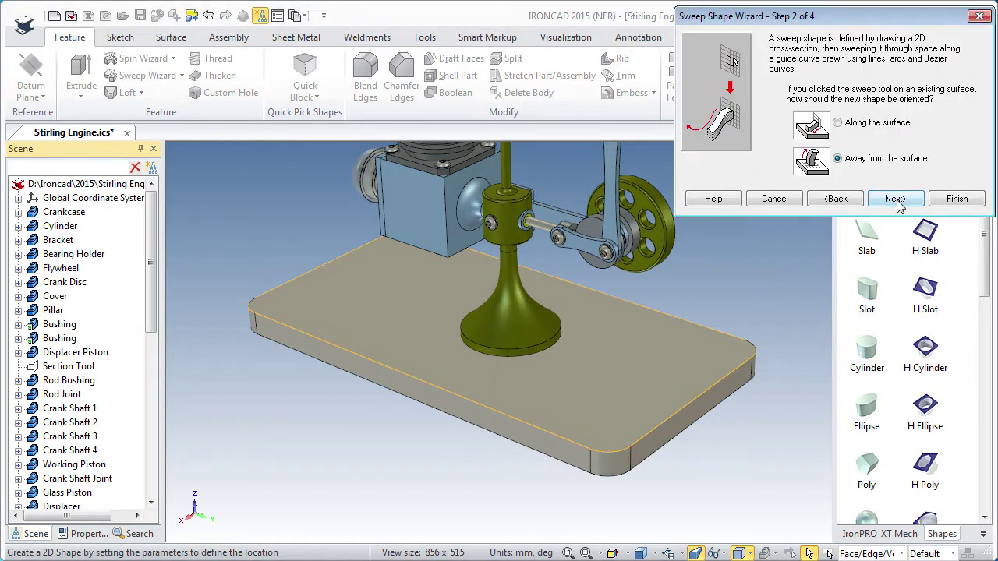
left_click(895, 199)
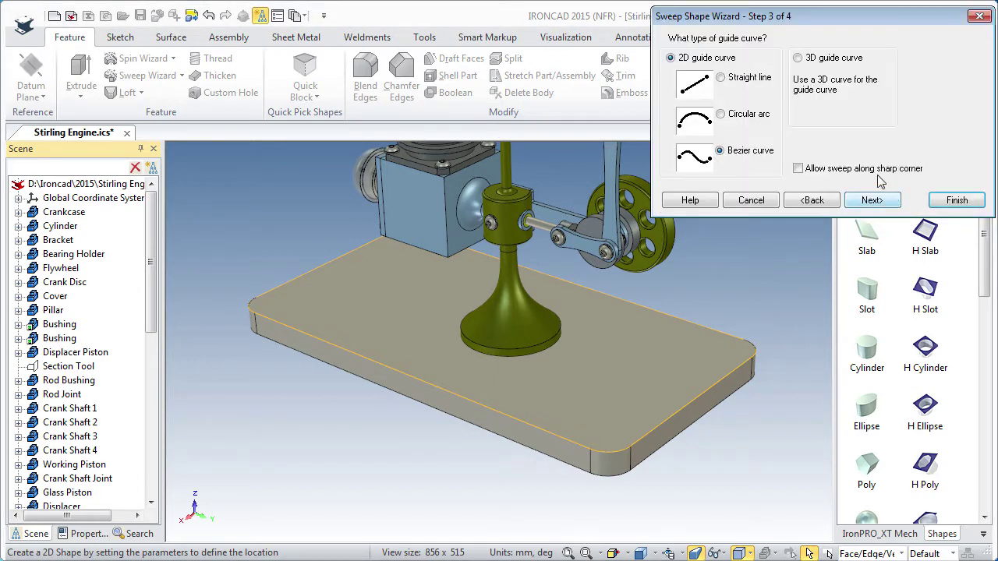
Set the sweep to a 3D guide curve and pick the curve extracted along the plate's upper edge
left_click(798, 59)
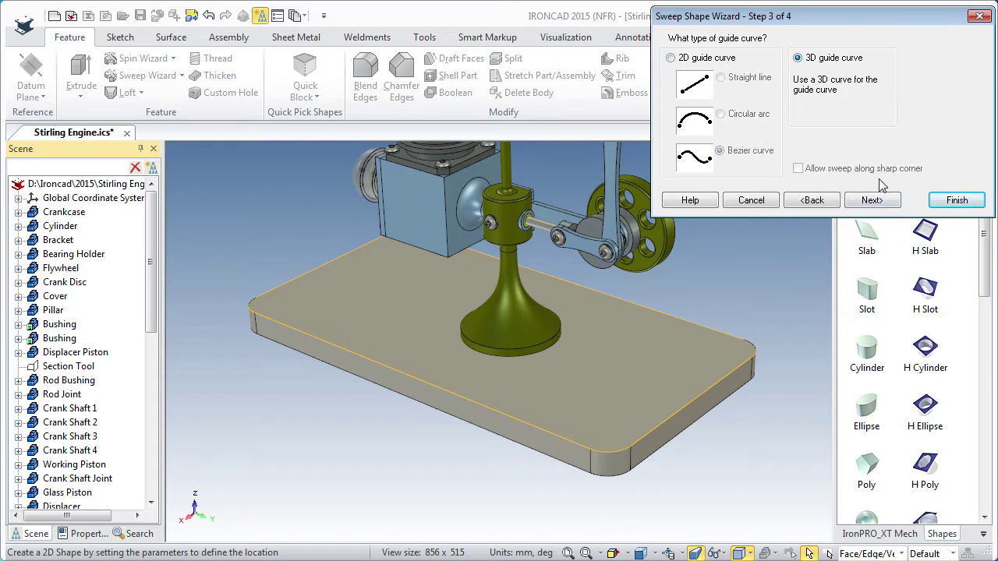
left_click(955, 201)
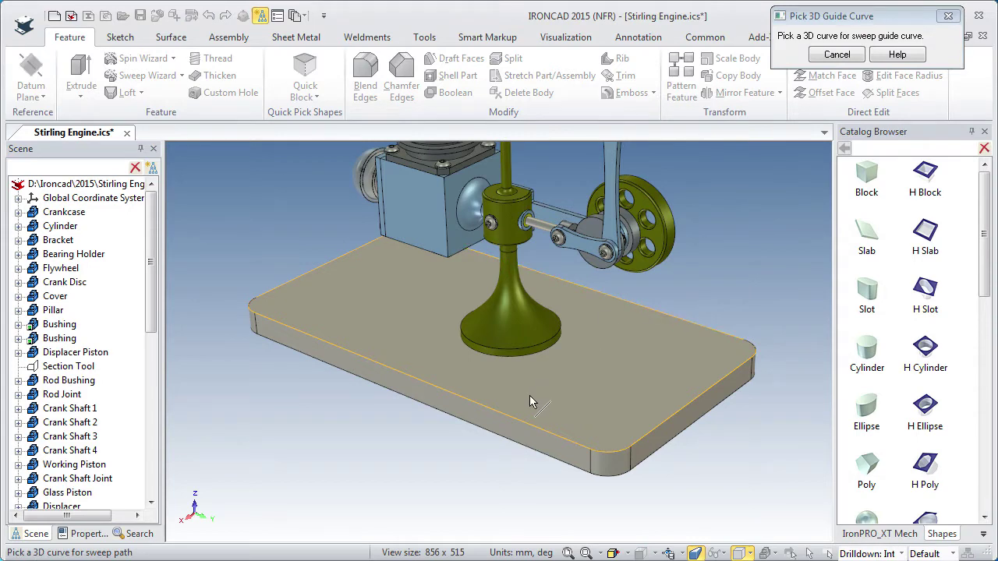
left_click(535, 434)
left_click(535, 427)
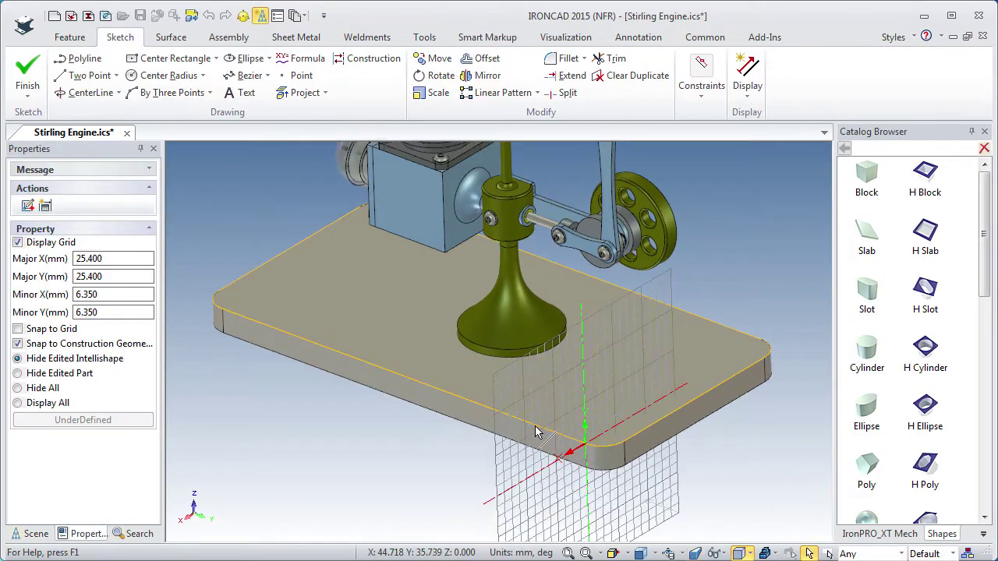
Draw a 5 mm radius circle centred on the sketch origin at the plate's upper corner and finish the cutting sweep's profile
mouse_move(559, 462)
middle_mouse_down()
mouse_move(528, 455)
mouse_move(525, 160)
middle_mouse_up()
middle_click_drag(550, 414, 557, 350, "shift")
middle_click_drag(538, 387, 528, 210, "ctrl")
mouse_move(569, 356)
middle_mouse_down("shift")
mouse_move(537, 333)
mouse_move(519, 234)
middle_mouse_up("shift")
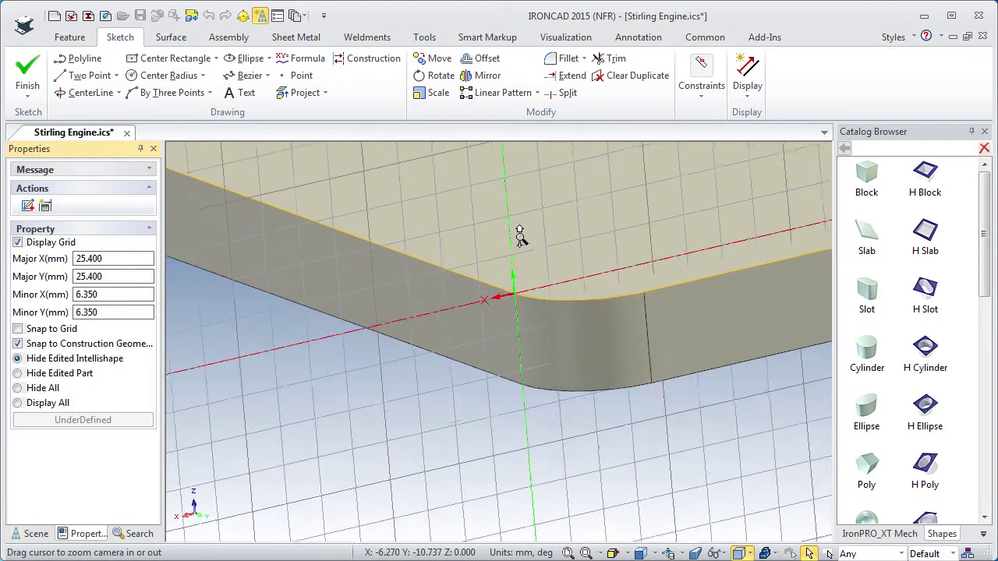
left_click(517, 295)
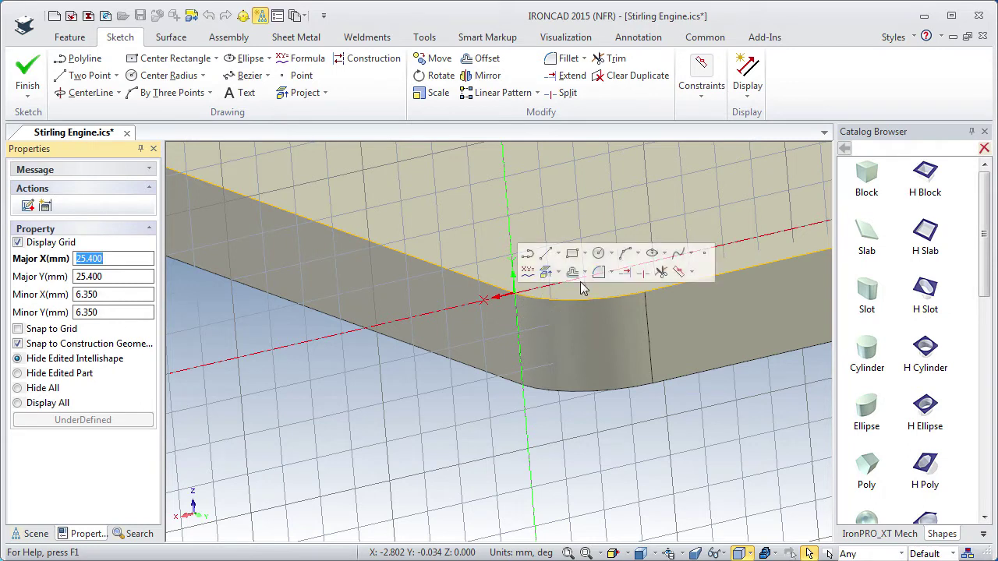
left_click(600, 252)
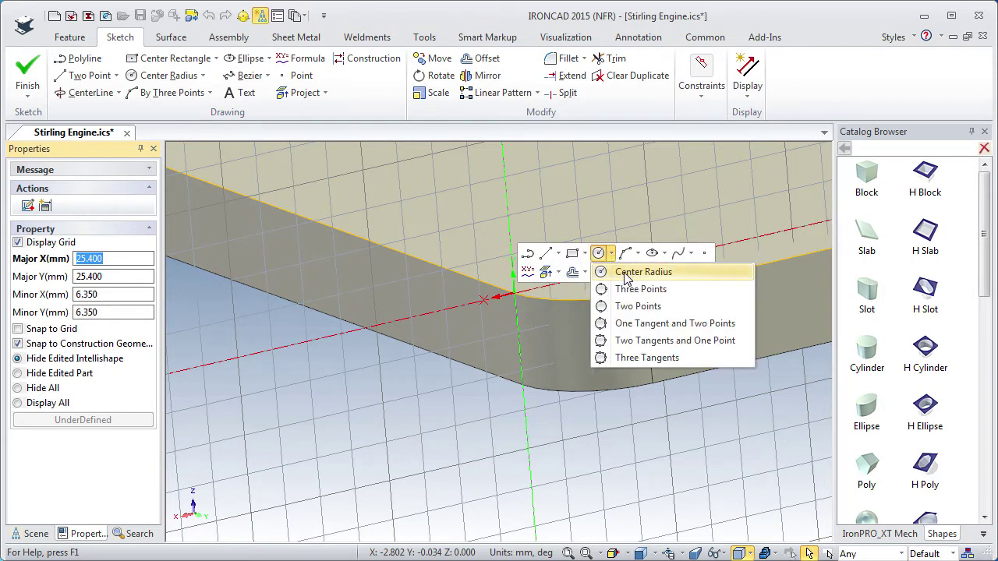
left_click(627, 273)
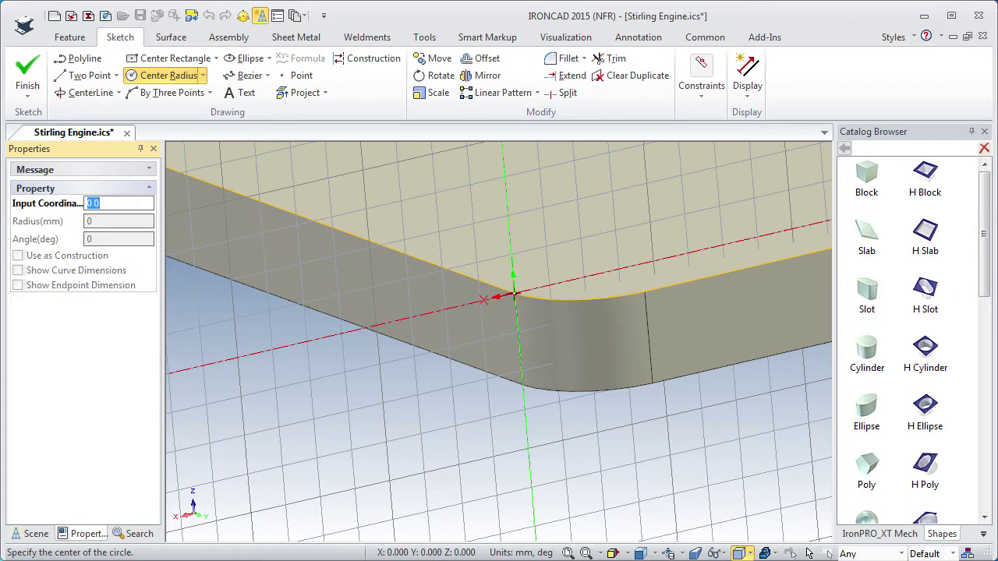
left_click(513, 295)
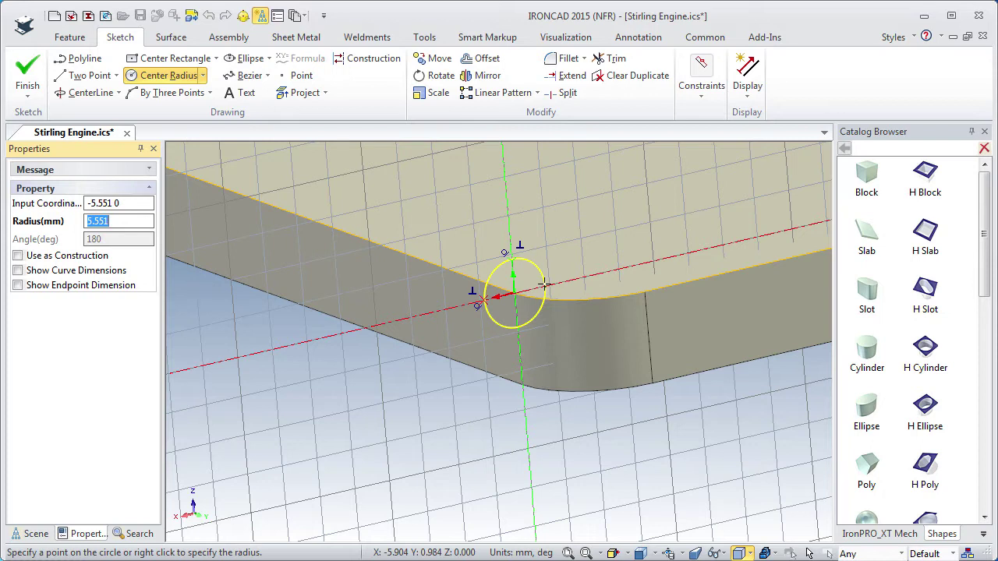
type("5")
key("Return")
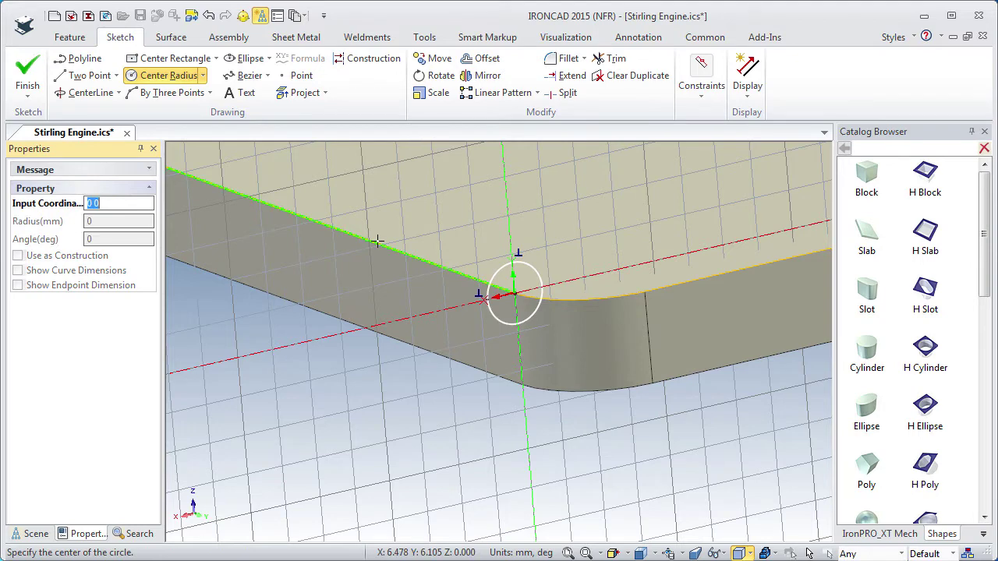
left_click(28, 76)
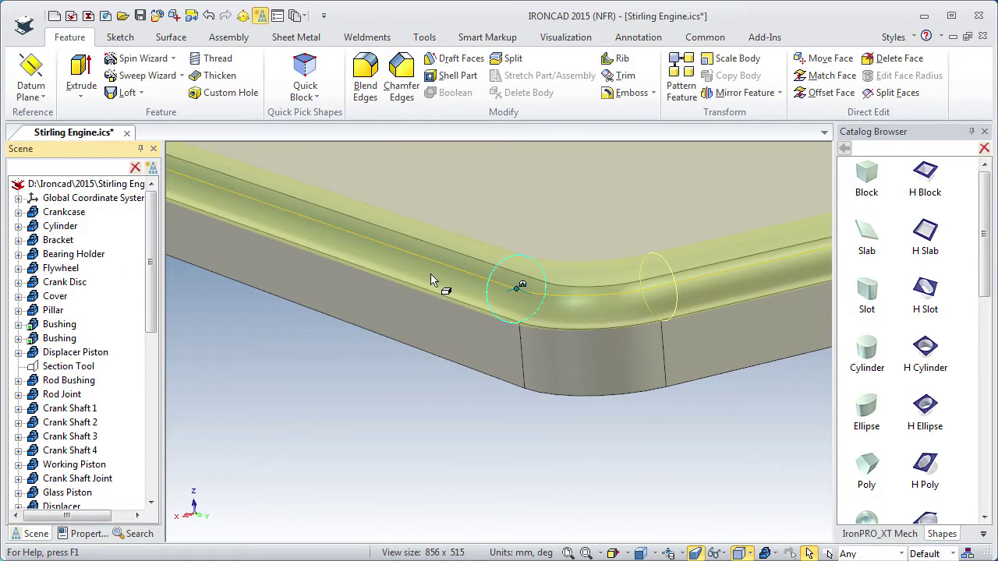
Start a second sweep using the 3D curve around the plate's upper edge
scroll(437, 444, "down", 5)
middle_click_drag(417, 299, 411, 321)
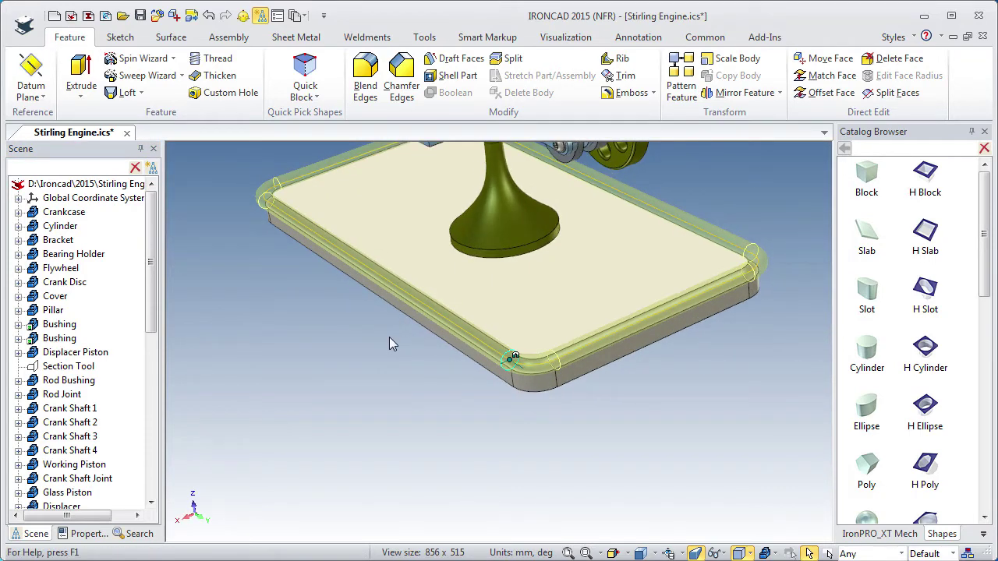
middle_click_drag(388, 340, 472, 338)
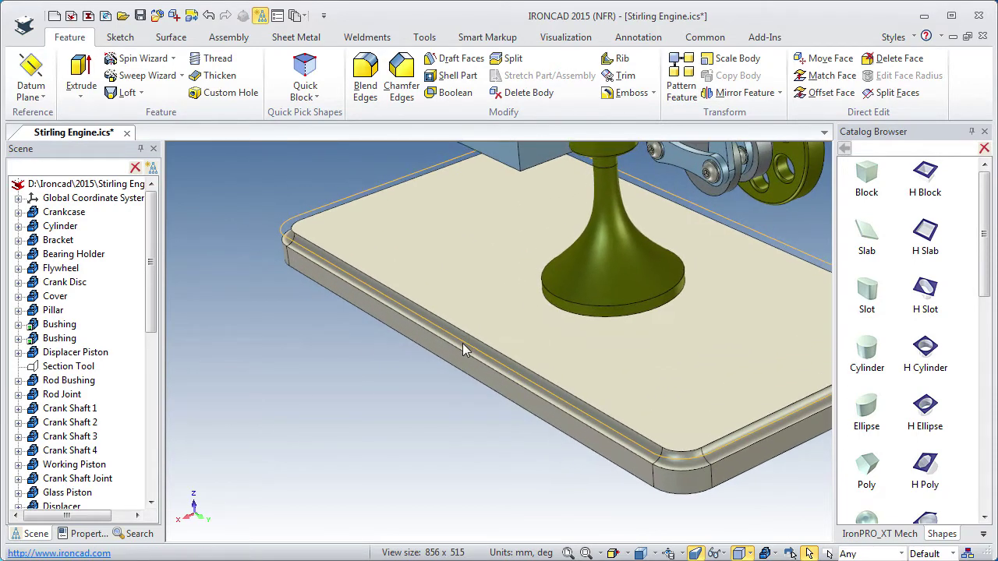
left_click(308, 255)
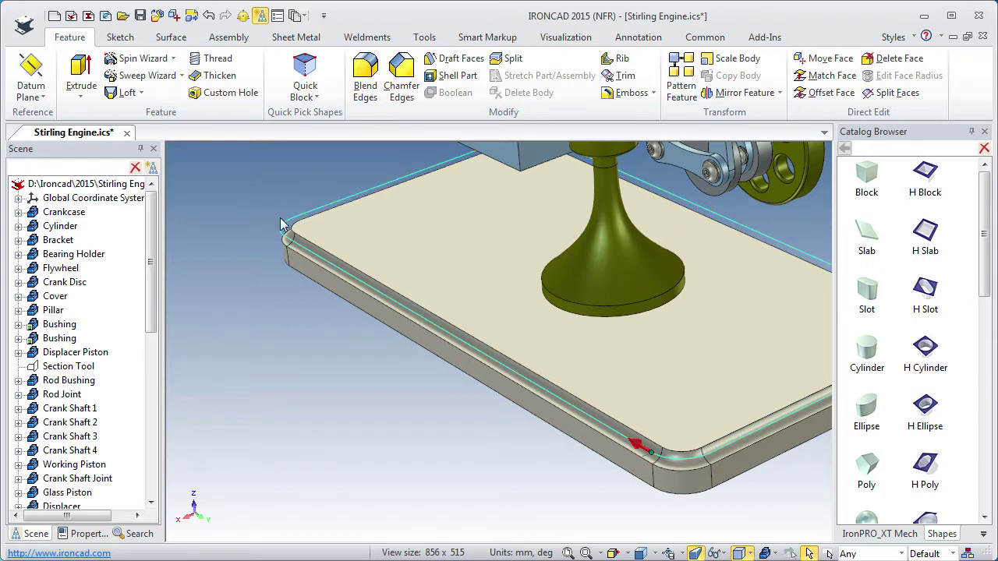
left_click(147, 76)
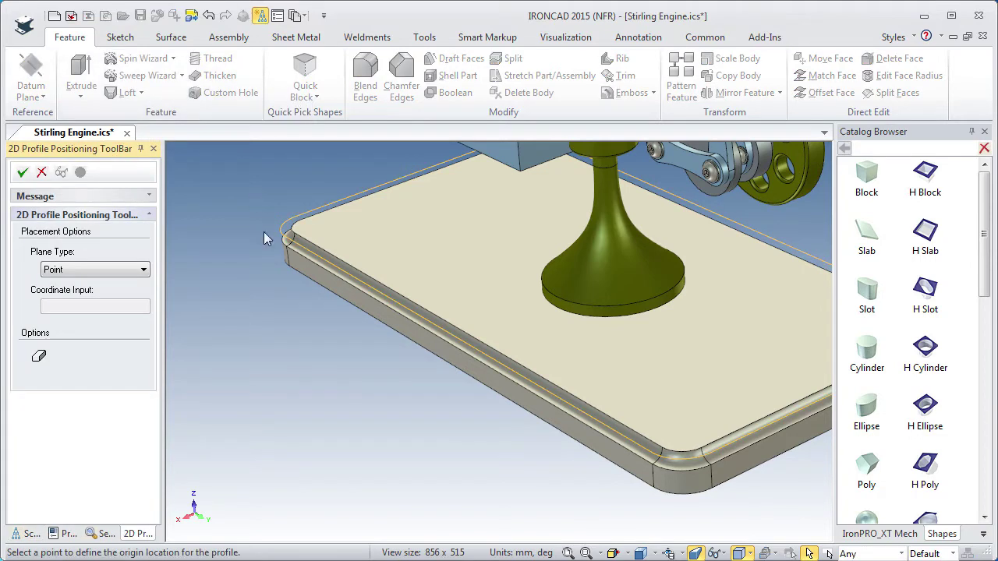
left_click(361, 282)
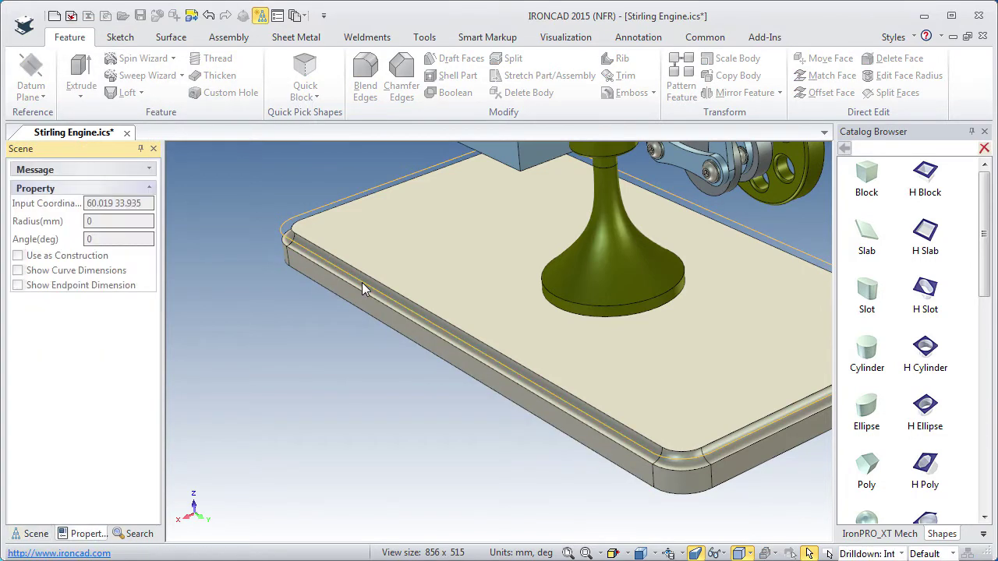
Sketch the second sweep's profile as a 5 mm radius circle centred on the origin and complete the sweep
middle_click_drag(539, 386, 520, 351)
middle_click_drag(520, 351, 357, 309, "shift")
middle_click_drag(495, 421, 491, 298, "ctrl")
middle_click_drag(508, 396, 555, 318, "shift")
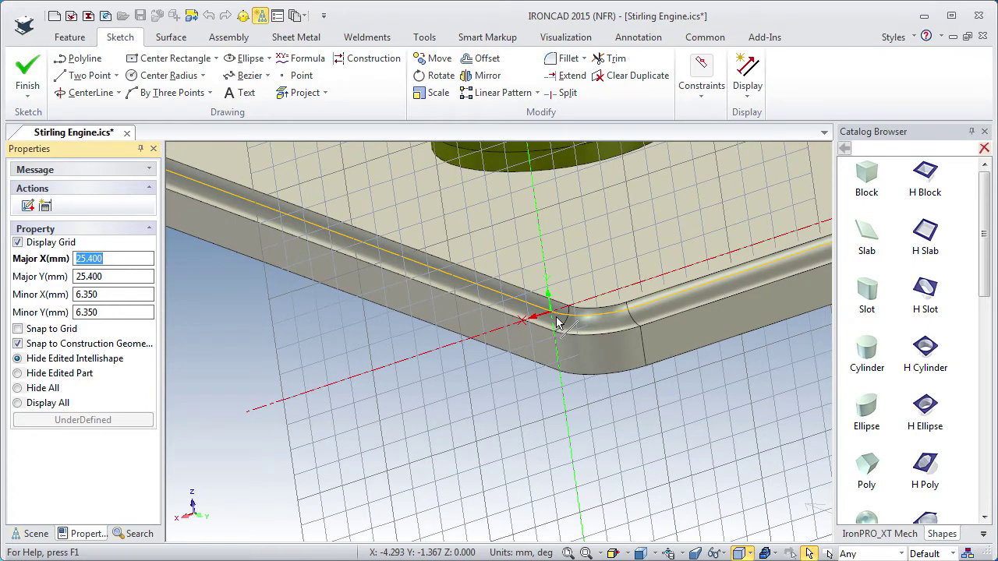
mouse_move(556, 321)
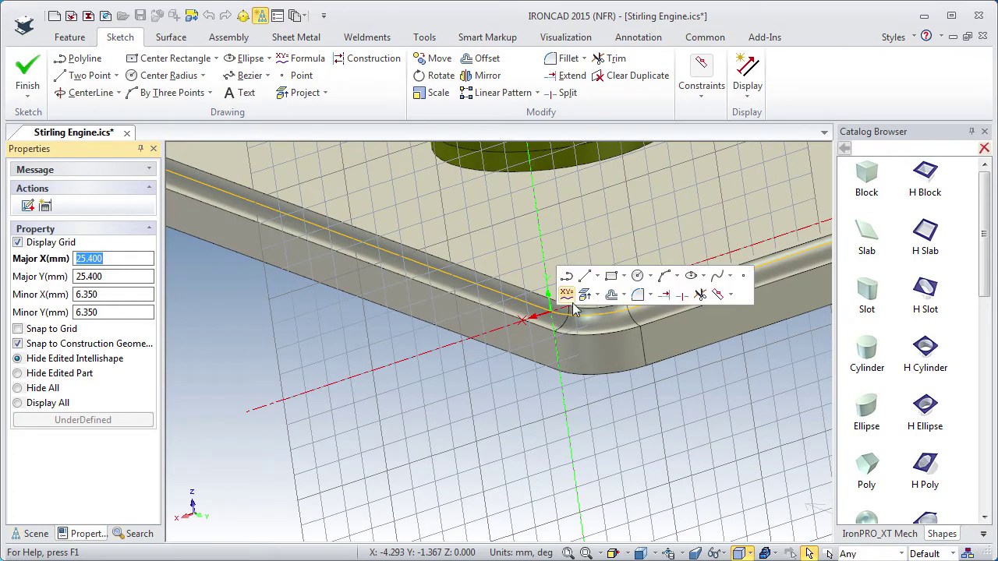
left_click(653, 276)
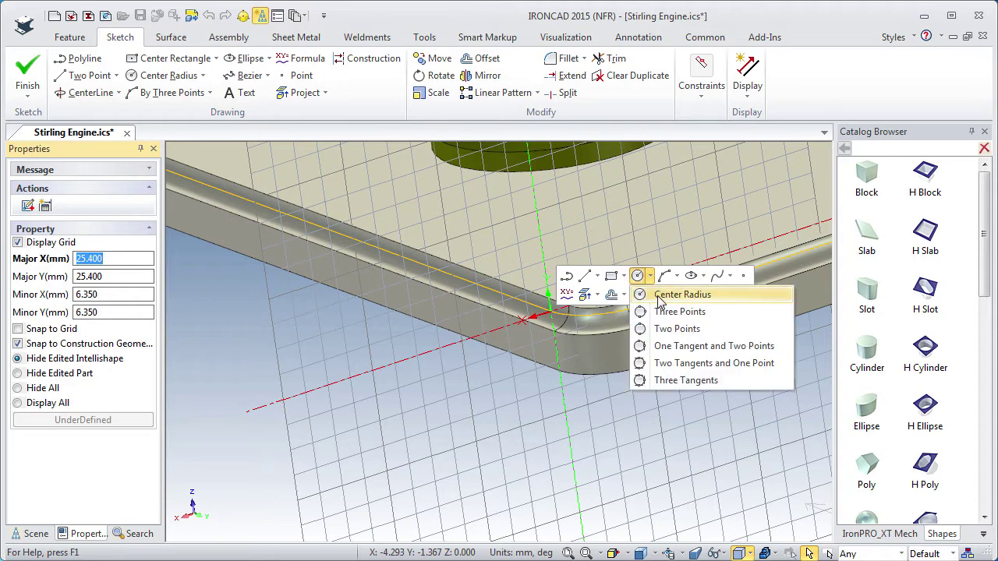
left_click(663, 294)
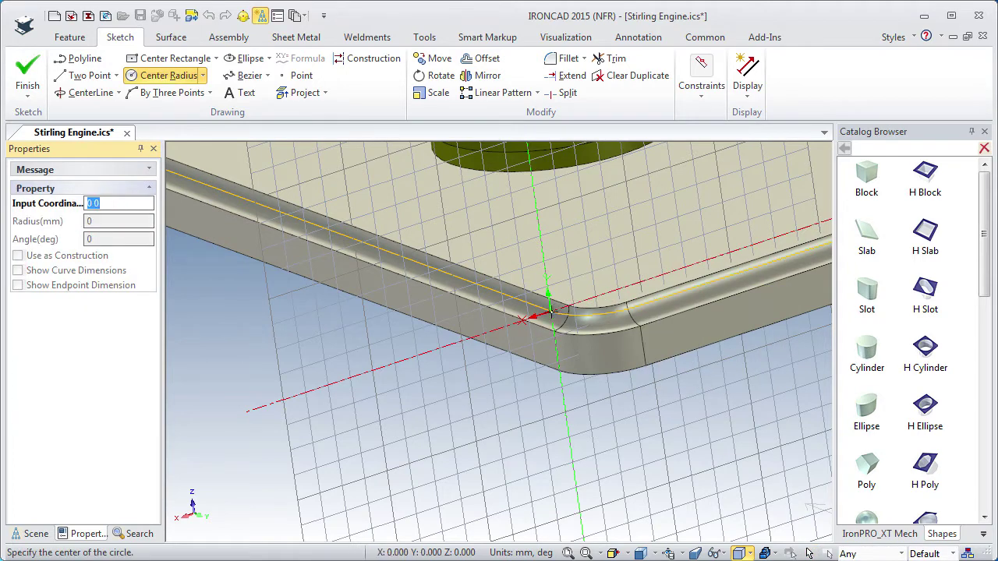
left_click(551, 310)
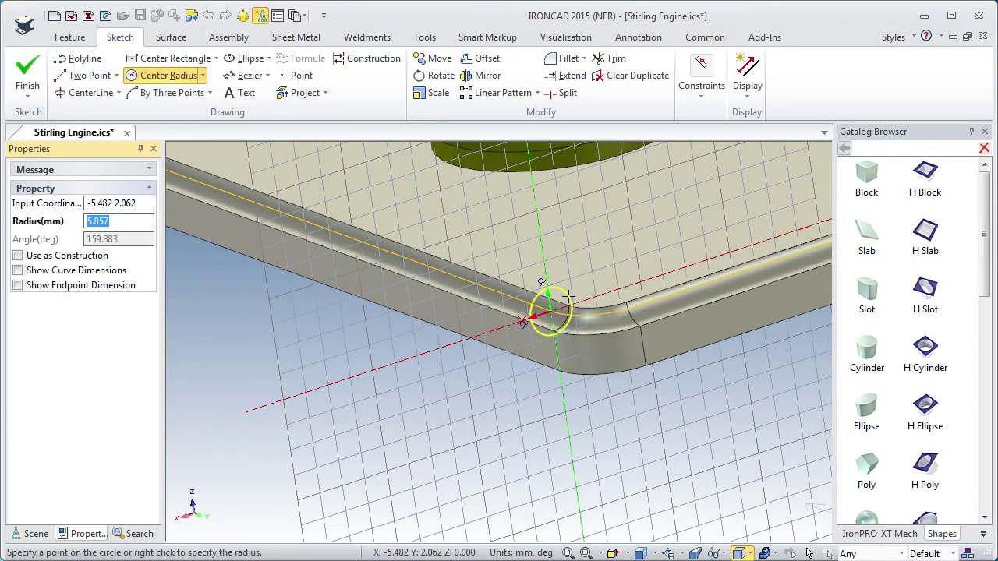
type("5")
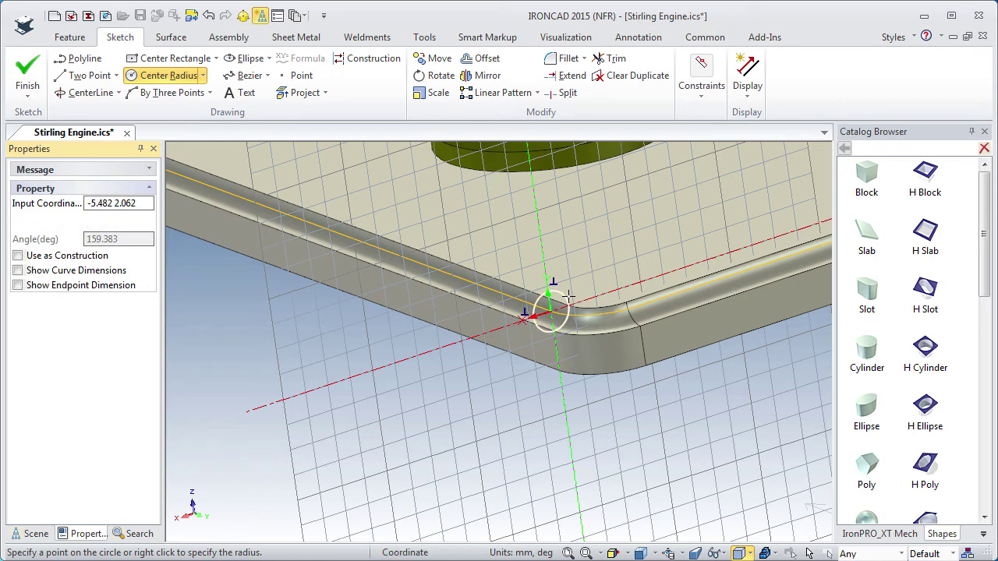
key("Return")
left_click(27, 78)
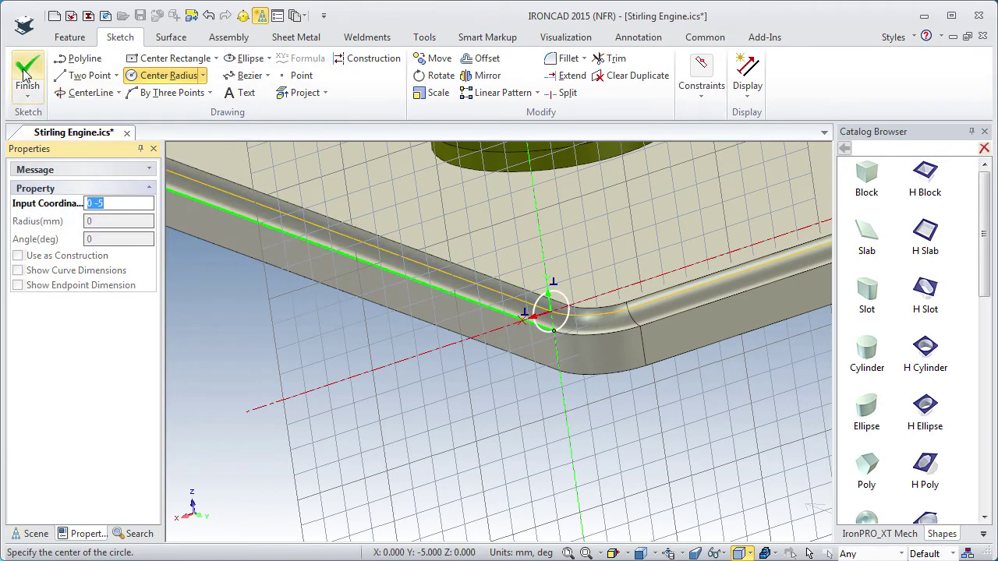
Raise the swept tube frame 10 mm vertically above the base plate with the TriBall
scroll(420, 291, "down", 5)
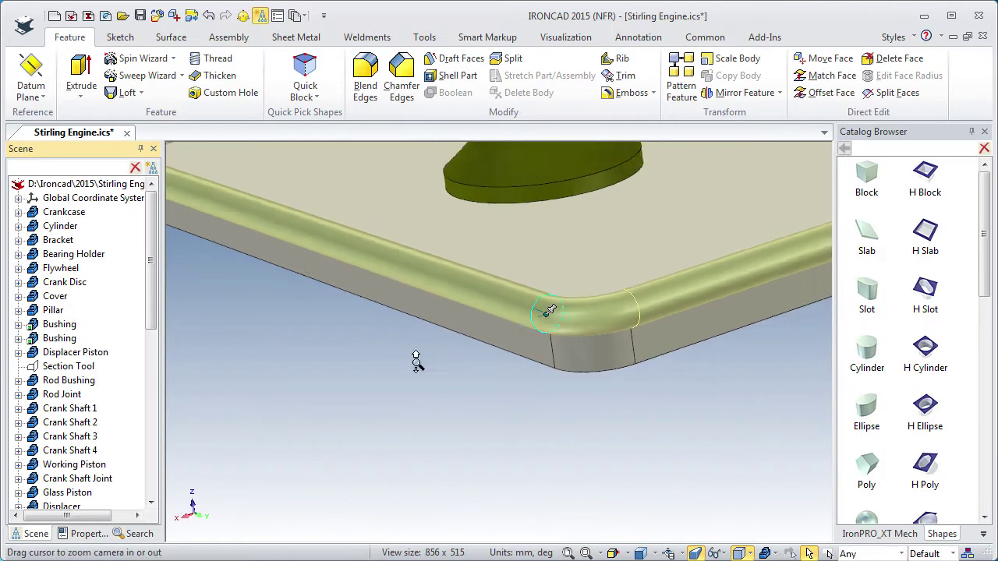
mouse_move(407, 325)
middle_mouse_down()
mouse_move(408, 351)
mouse_move(411, 342)
middle_mouse_up()
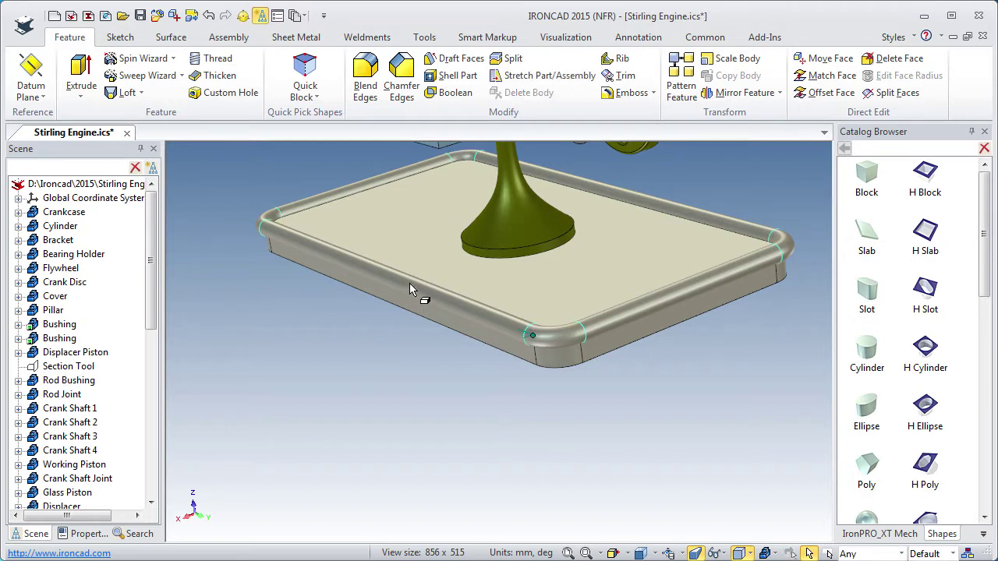
key("F10")
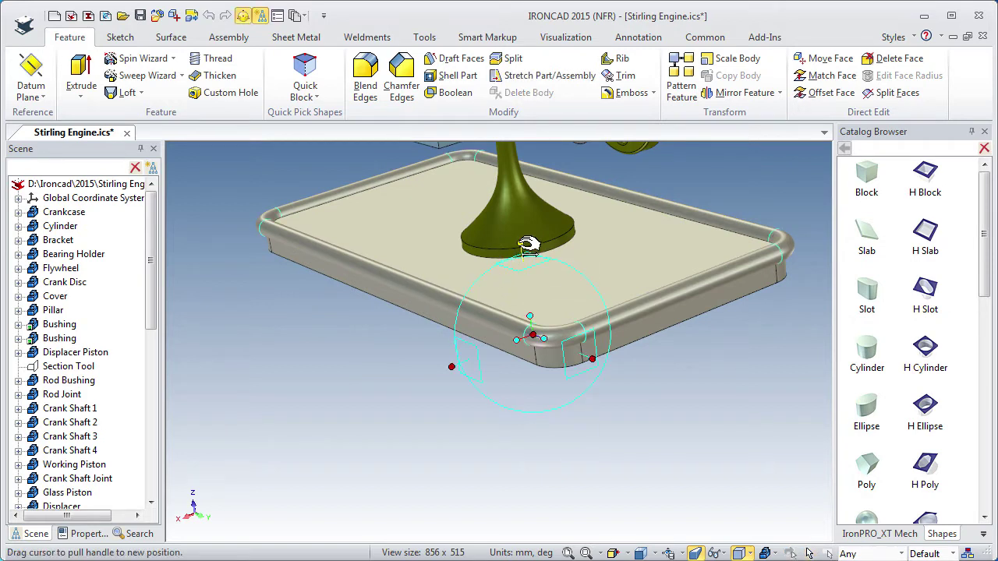
left_click_drag(528, 244, 520, 249)
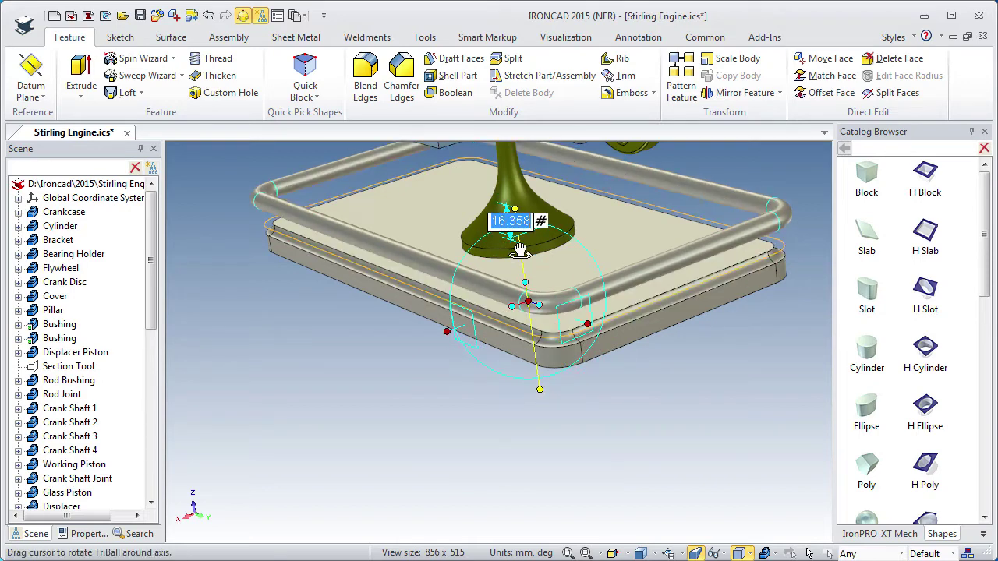
type("10")
key("Return")
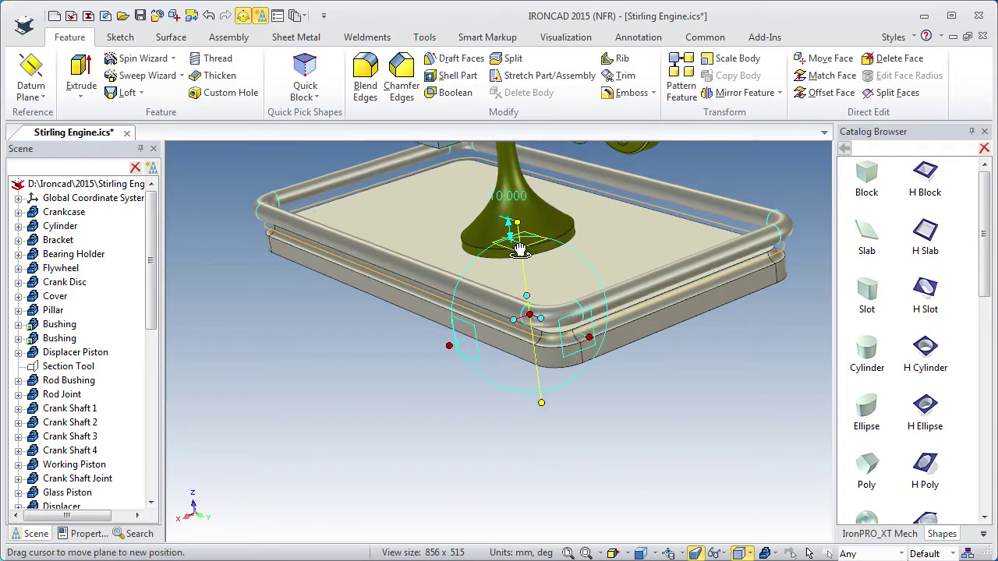
key("F10")
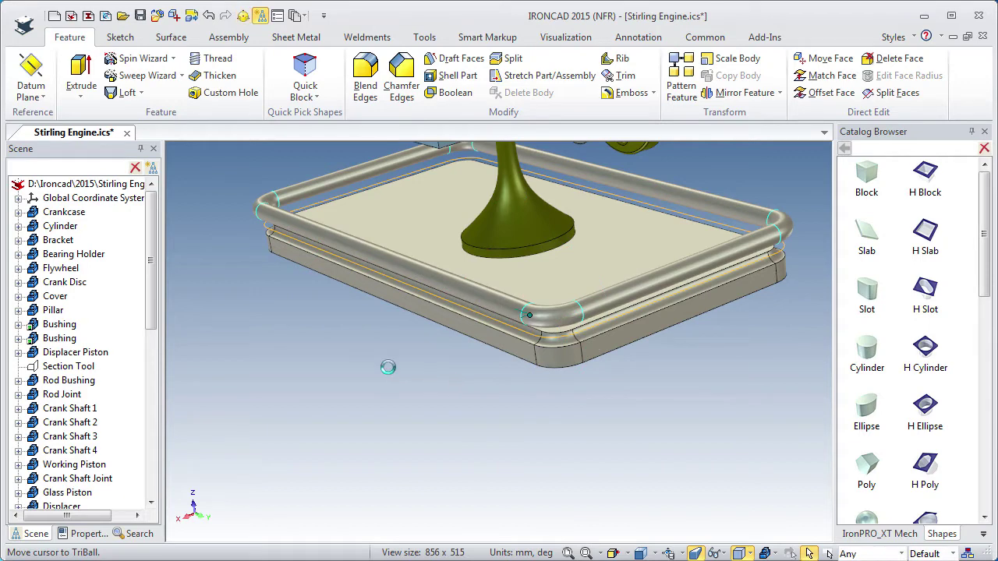
Name the base plate part "Mounting Plate" and copy that name into its description
left_click(434, 319)
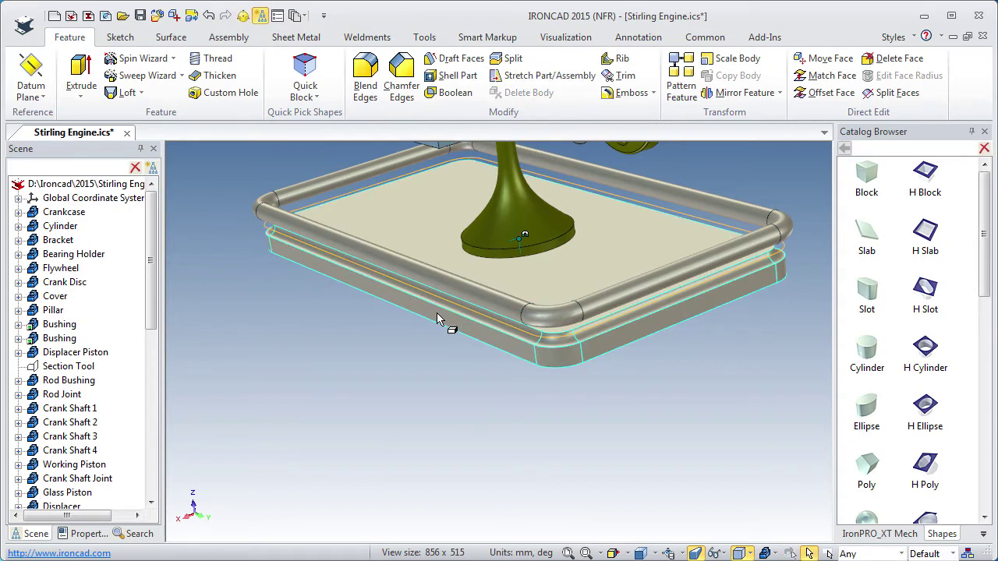
scroll(150, 307, "down", 1)
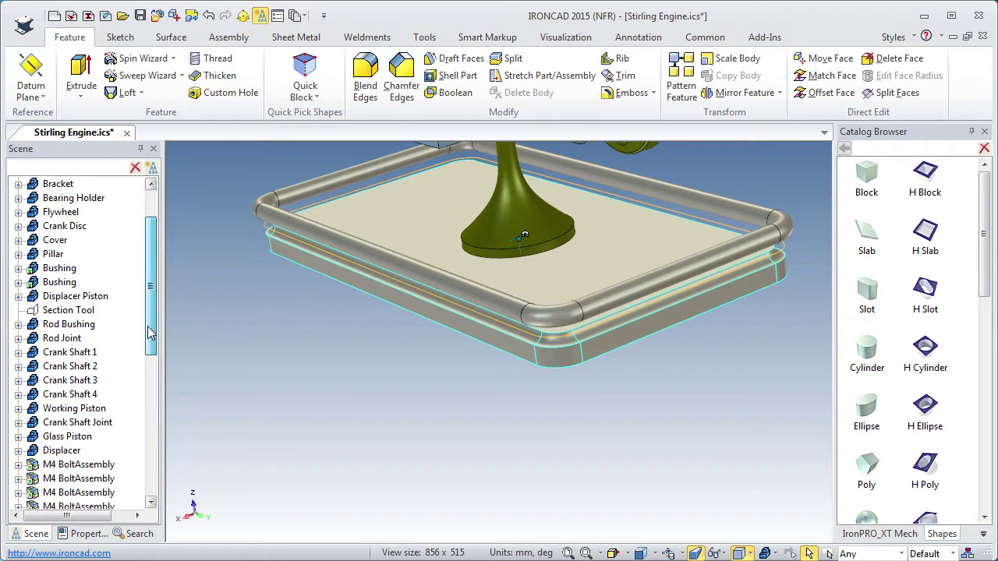
left_click(84, 534)
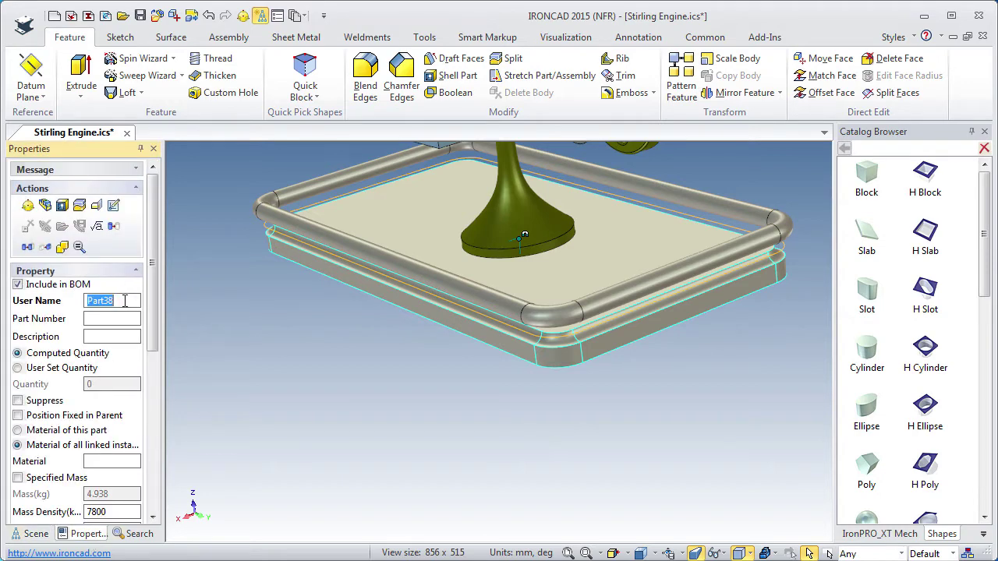
type("M")
type("ounting Plate")
key("Return")
key("ctrl+c")
left_click(112, 336)
key("ctrl+v")
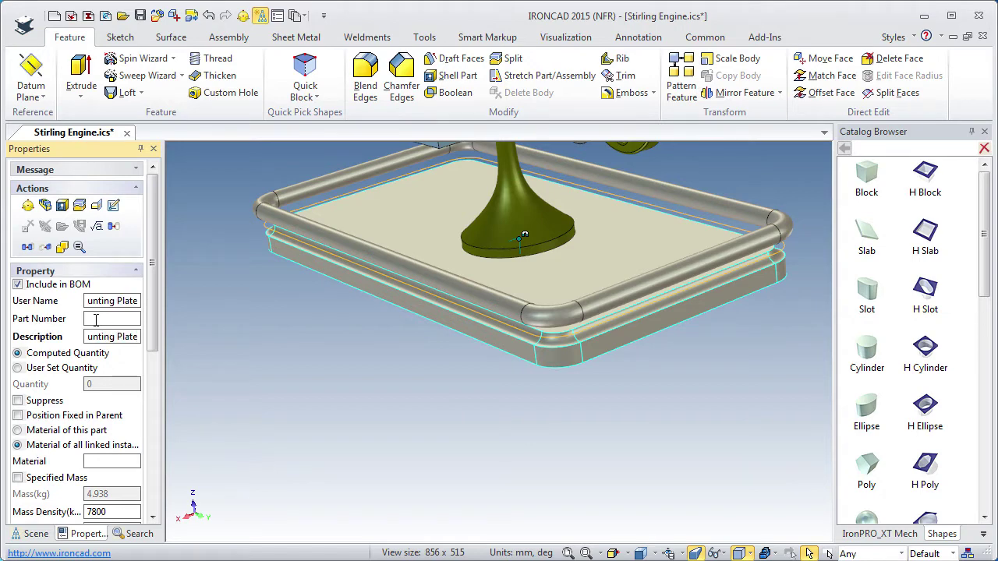
left_click(96, 319)
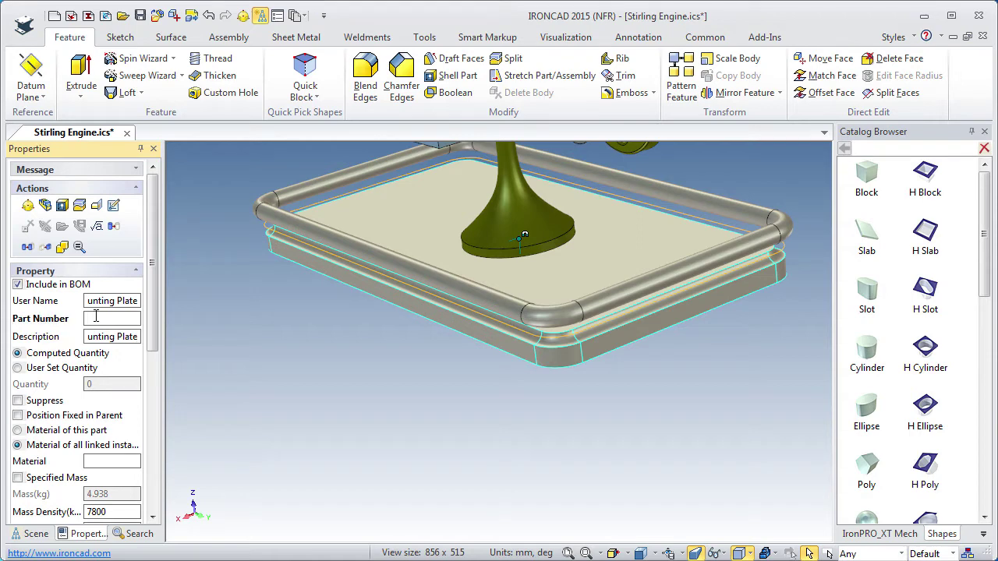
double_click(96, 315)
Suppress the 3D guide curve around the plate's upper edge and return to the scene tree
left_click(276, 271)
middle_click_drag(273, 283, 289, 274)
left_click(317, 251)
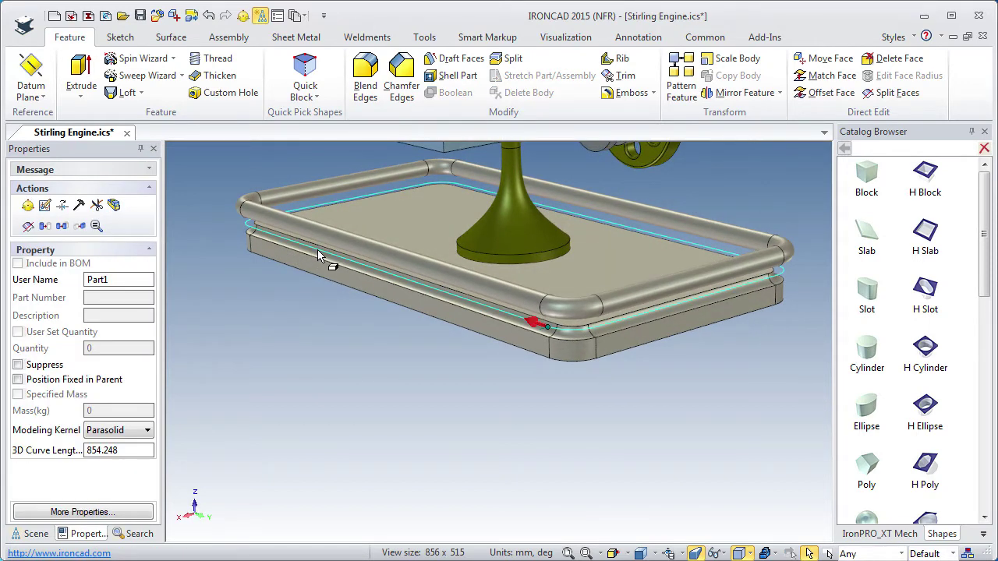
right_click(317, 253)
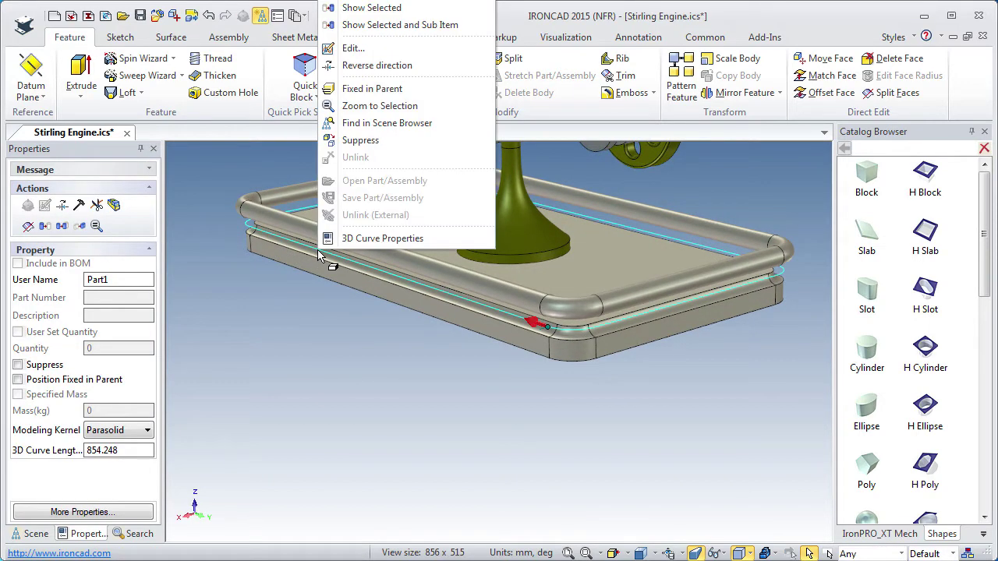
left_click(360, 140)
left_click(36, 534)
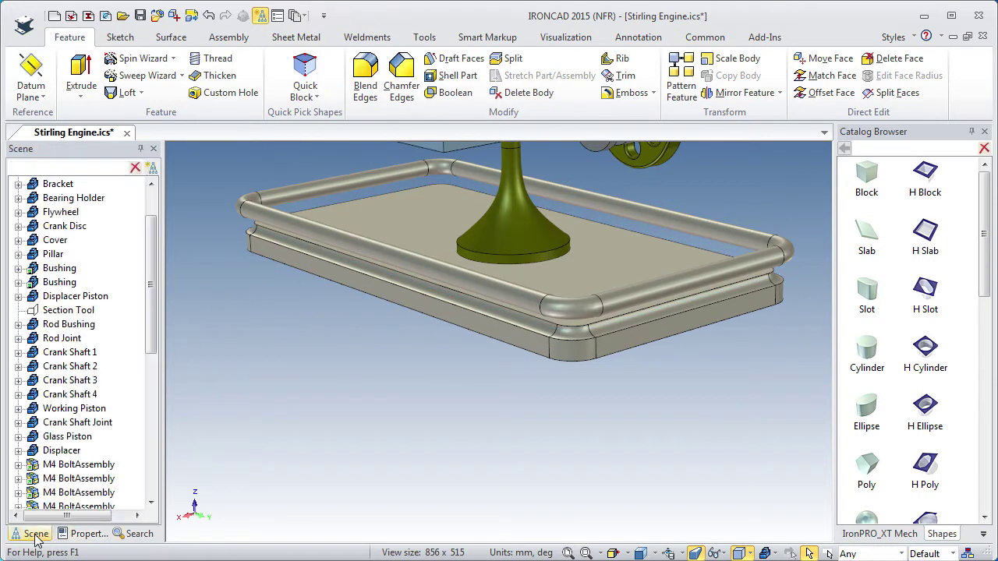
scroll(473, 318, "up", 3)
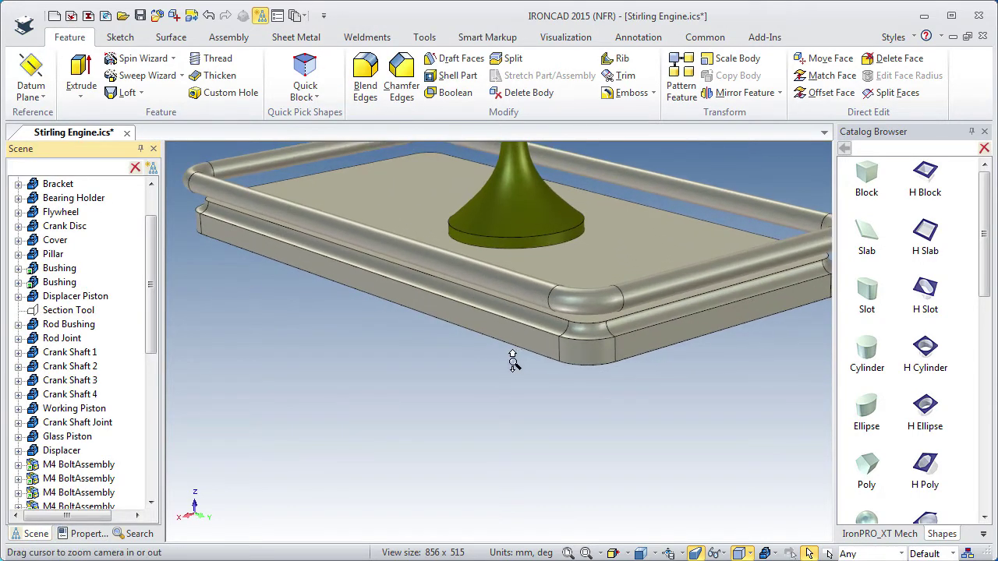
middle_click_drag(512, 356, 454, 445)
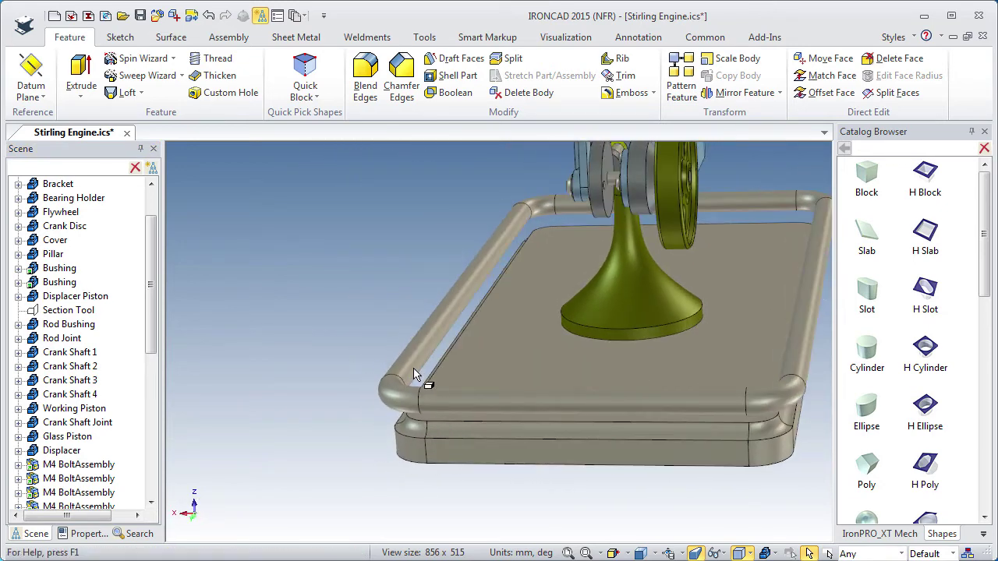
Start a new sweep and position its profile at a point on the circular edge of the tube frame's corner bend
middle_click_drag(457, 374, 463, 370)
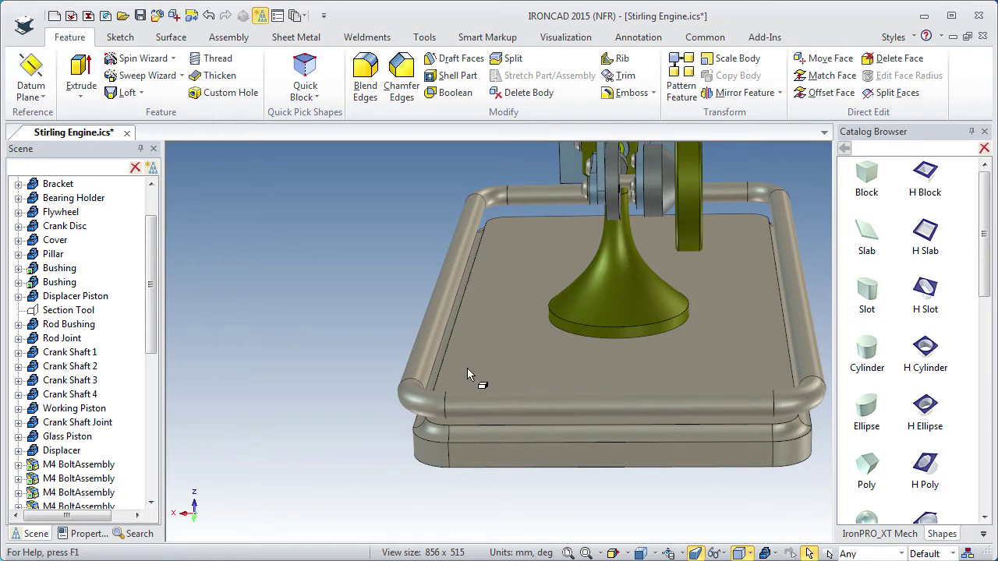
middle_click_drag(432, 401, 443, 405)
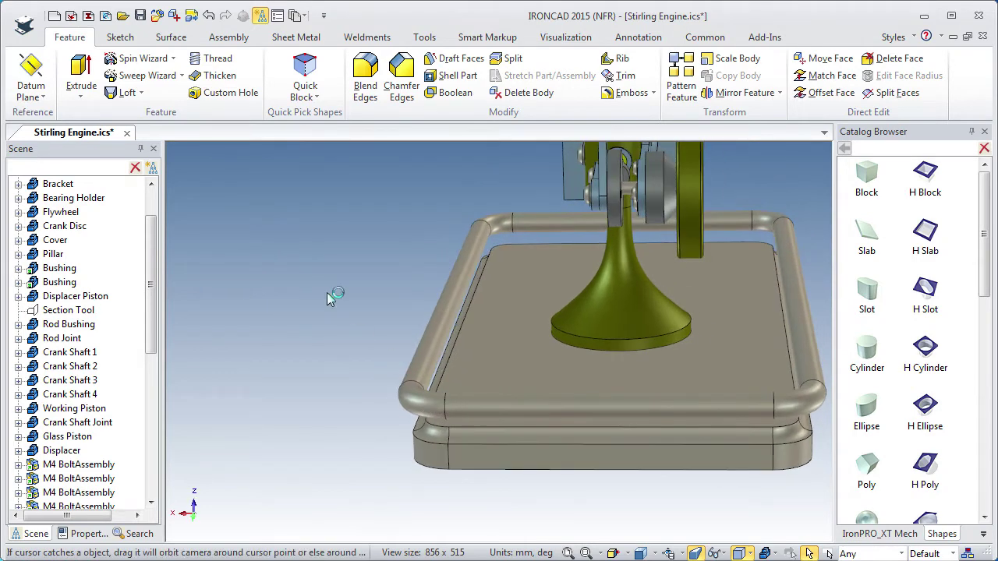
left_click(142, 76)
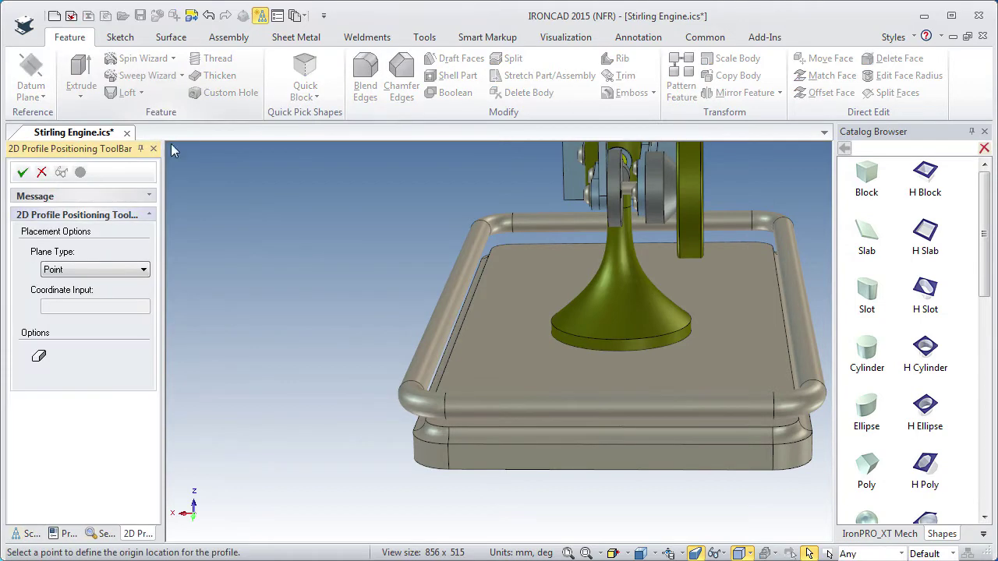
middle_click_drag(429, 402, 409, 258, "ctrl")
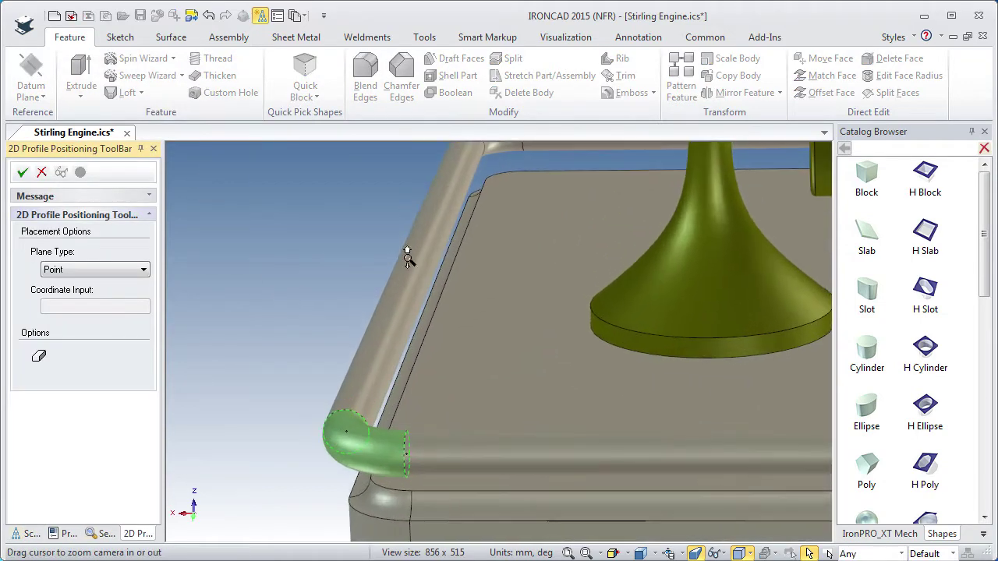
middle_click_drag(415, 333, 414, 345)
middle_click_drag(420, 449, 439, 329, "shift")
middle_click_drag(485, 493, 413, 490)
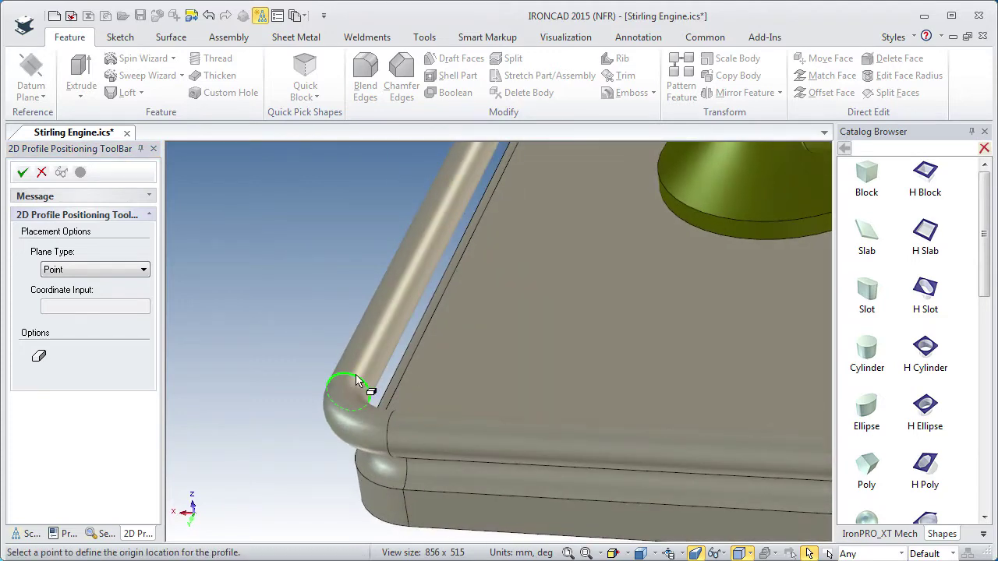
left_click(354, 382)
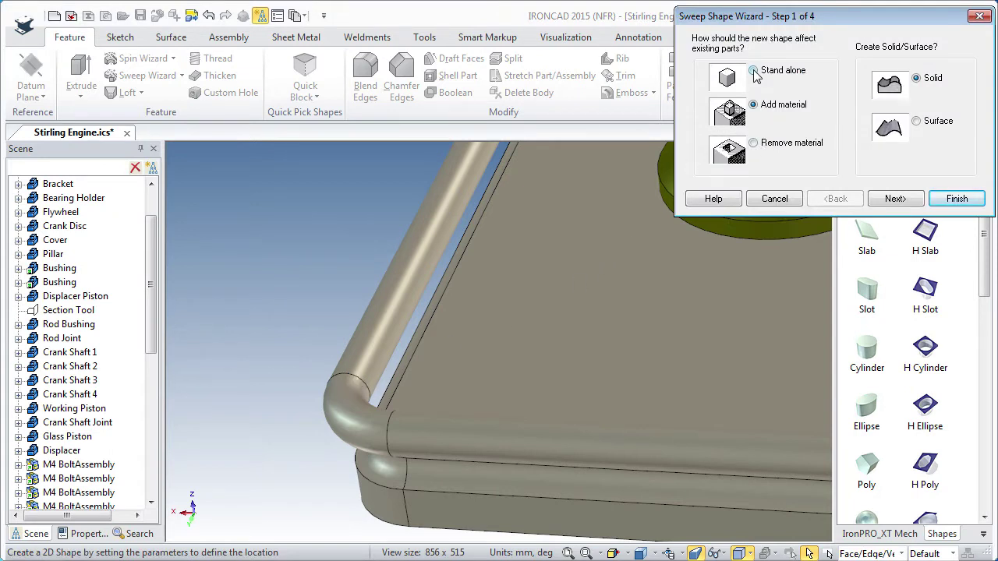
Set the sweep up as a solid away from the surface with a 2D Bezier guide curve, continuing without changing the drawing grid
left_click(895, 199)
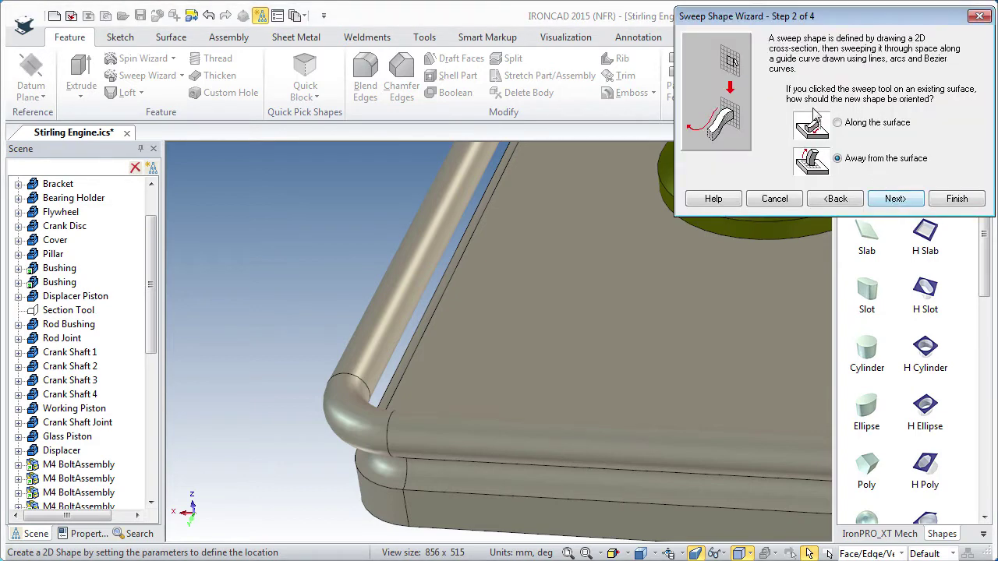
left_click(895, 199)
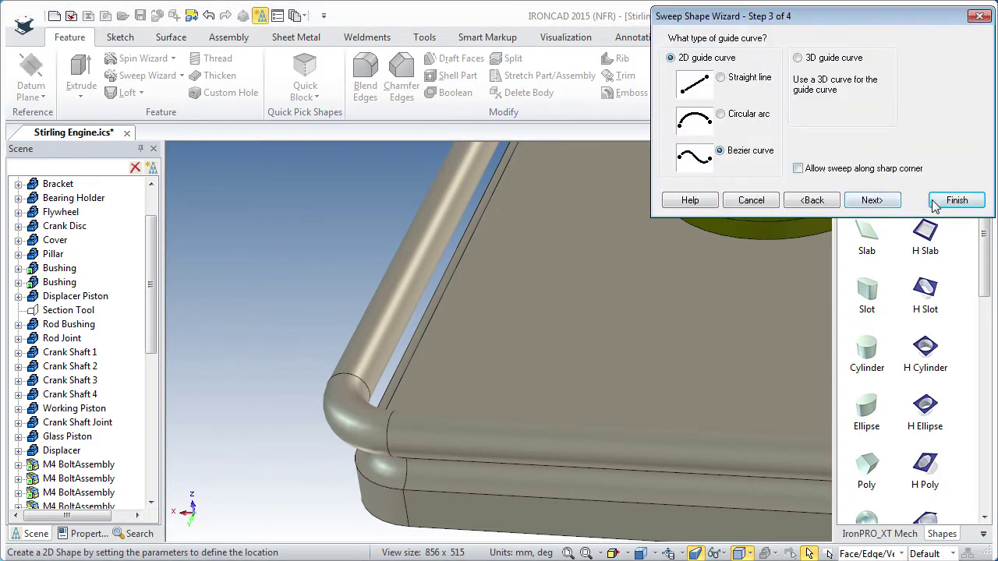
left_click(956, 200)
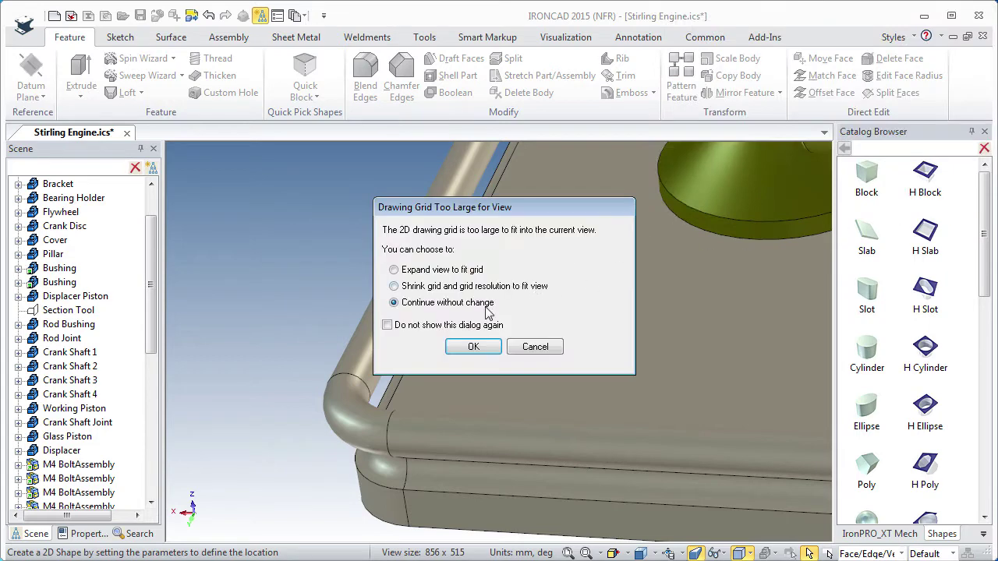
left_click(474, 347)
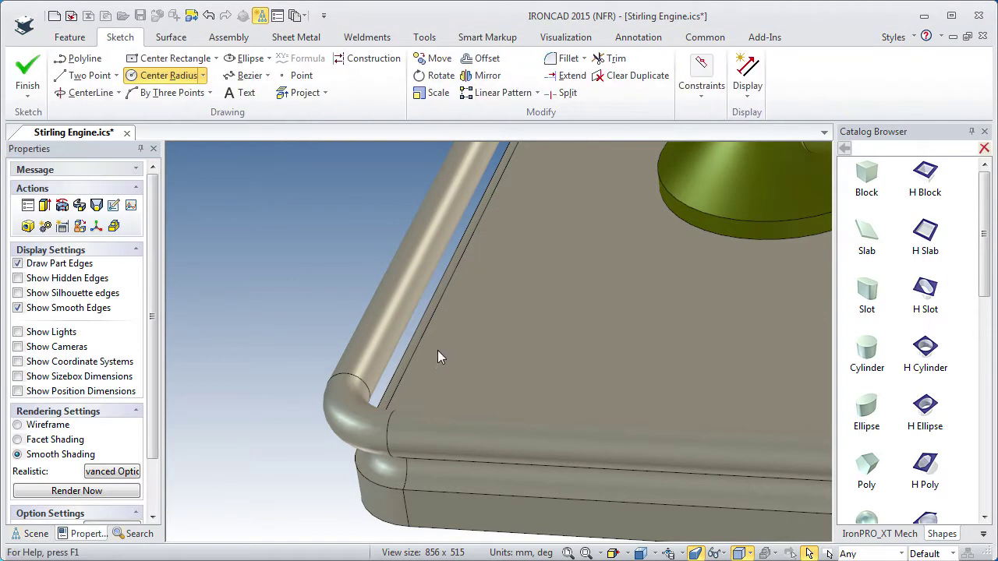
Delete the default Bezier curve from the sweep's guide curve sketch
middle_click_drag(407, 363, 406, 364)
scroll(398, 384, "down", 1)
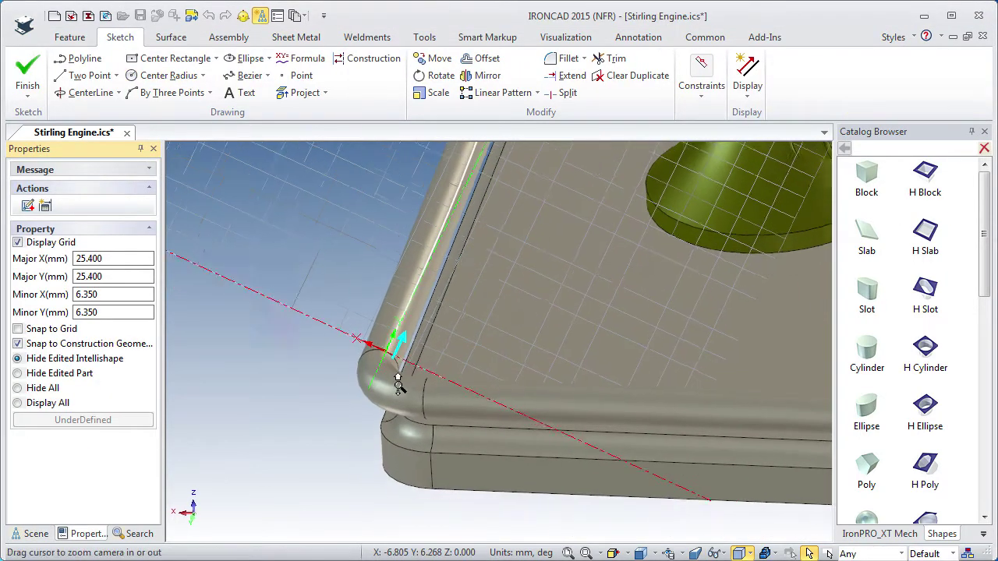
scroll(398, 384, "down", 1)
middle_click_drag(444, 292, 414, 338, "shift")
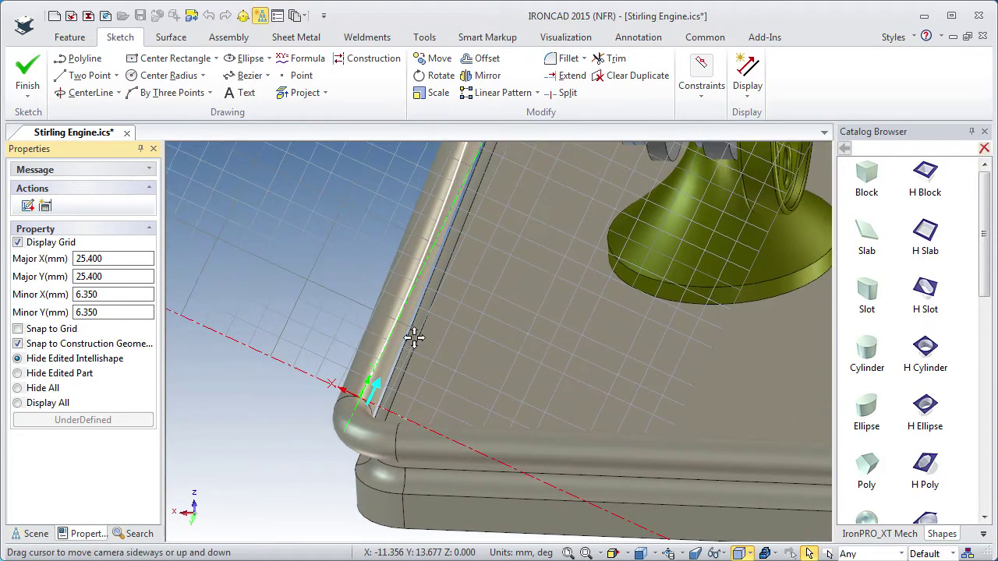
left_click(421, 263)
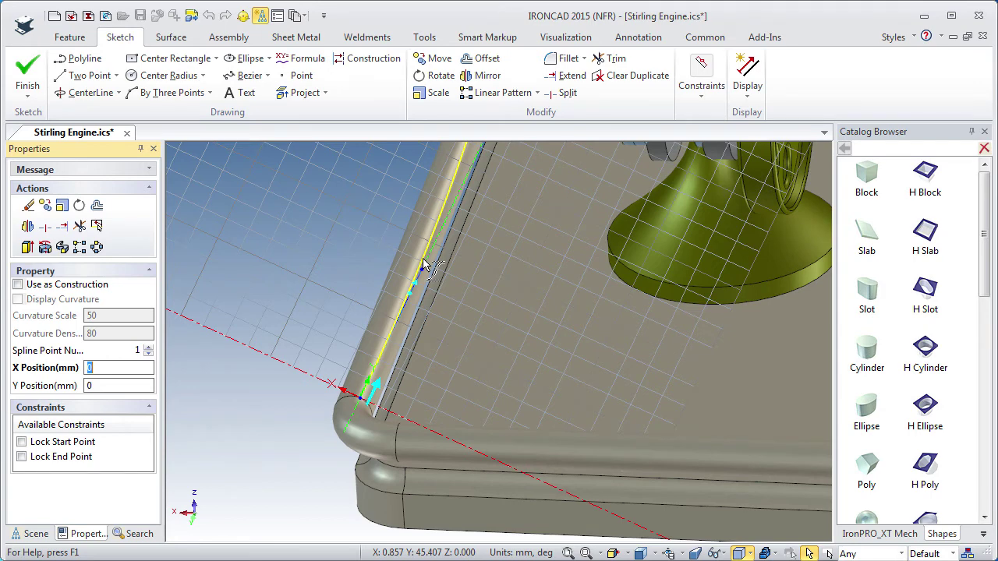
key("Delete")
Move the guide curve sketch's origin to the centre point of the tube corner's circular edge with the TriBall
middle_click_drag(421, 328, 421, 263, "shift")
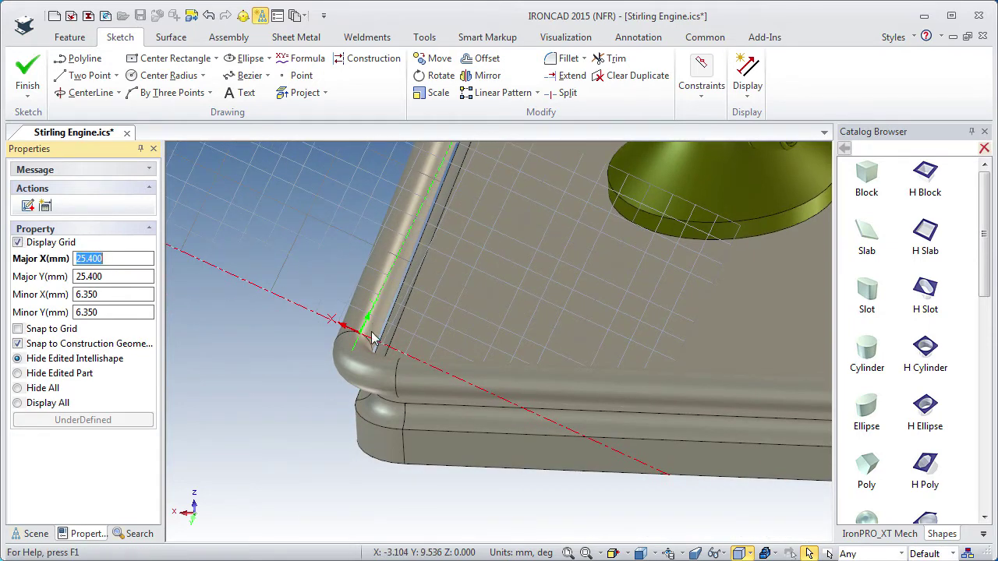
middle_click_drag(364, 350, 426, 296, "ctrl")
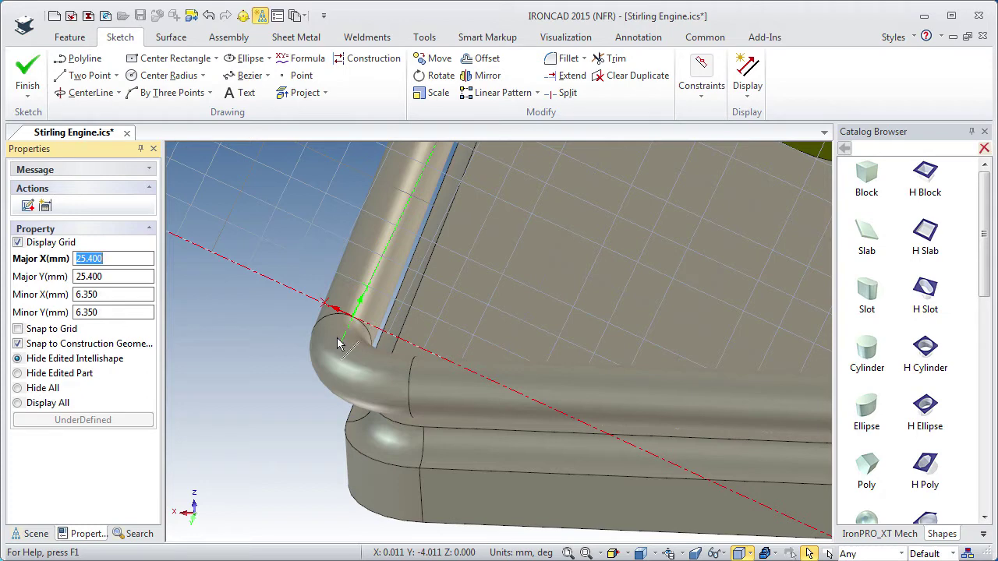
key("F10")
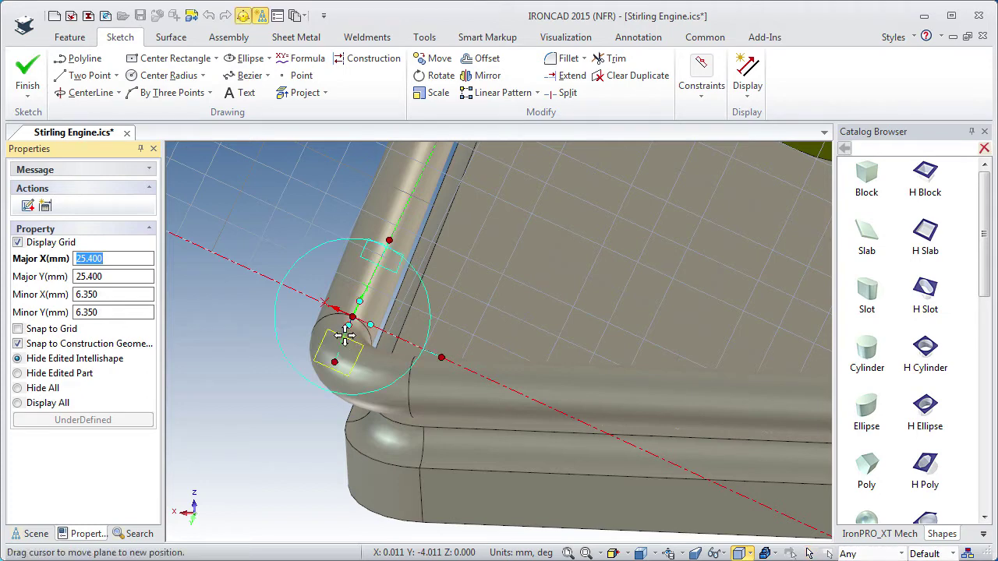
right_click(354, 317)
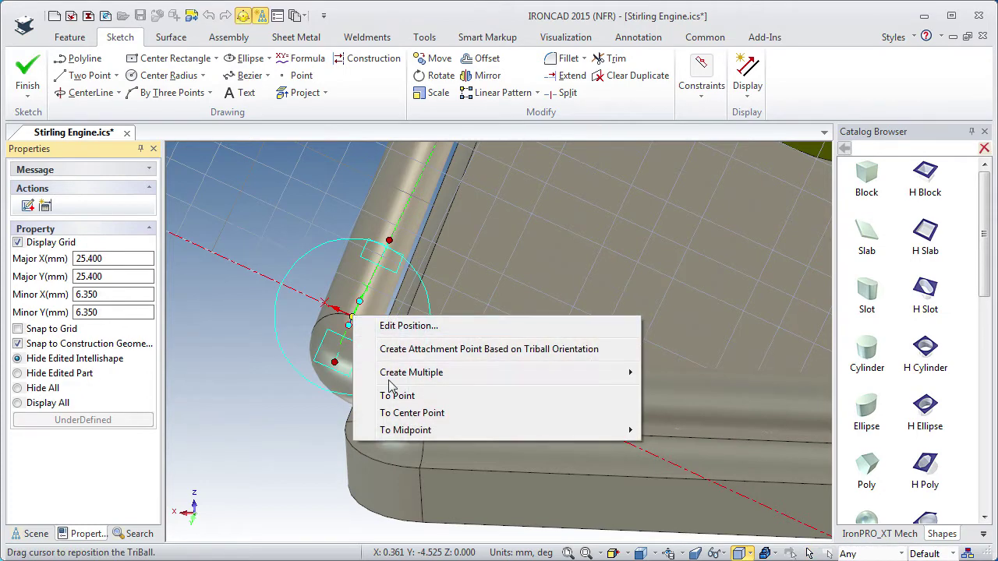
left_click(411, 415)
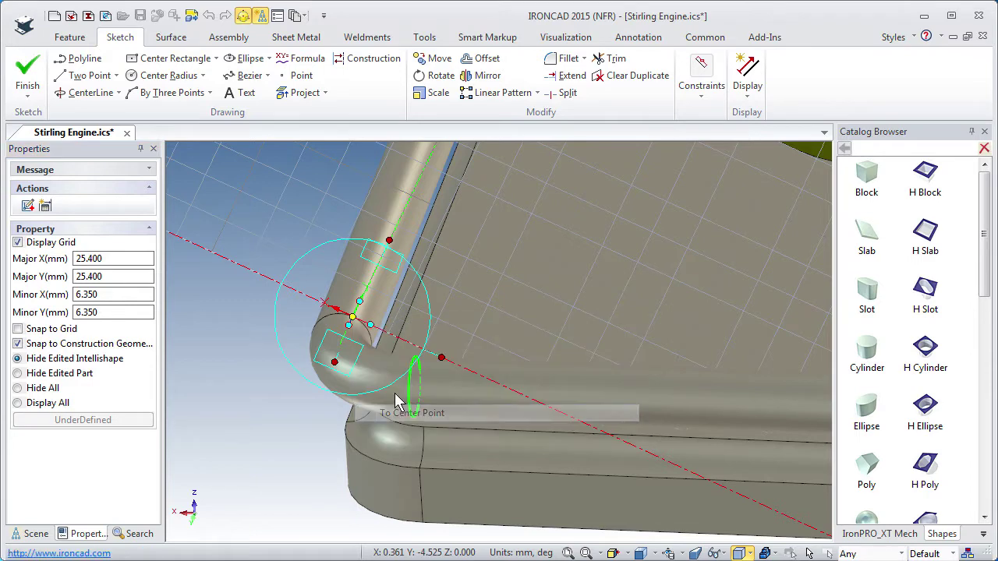
left_click(331, 316)
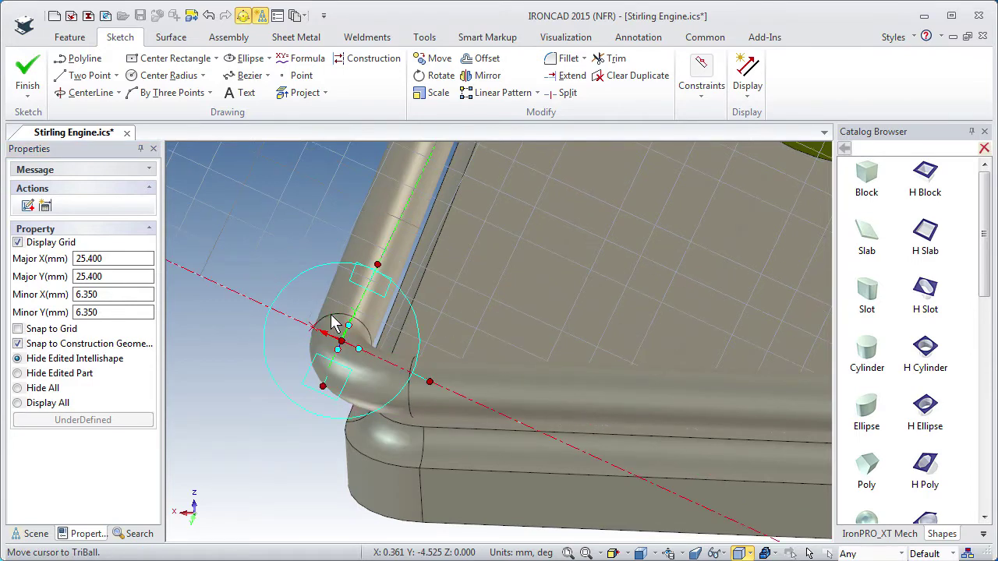
Reorient the sketch plane with the TriBall by aligning its normal handle parallel to the base plate's long front edge
scroll(490, 344, "down", 3)
scroll(499, 343, "down", 2)
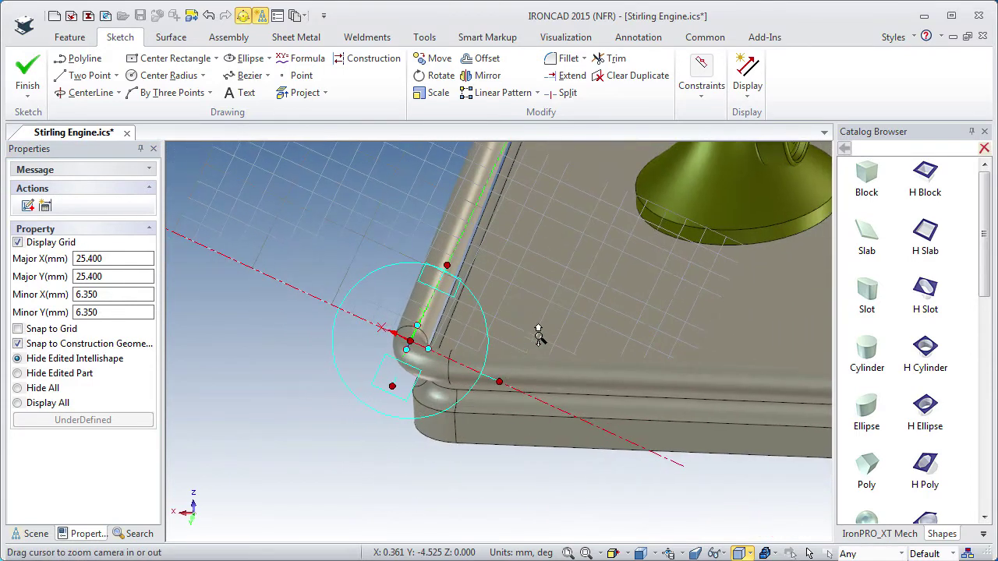
middle_click_drag(547, 302, 439, 274, "shift")
scroll(435, 302, "down", 3)
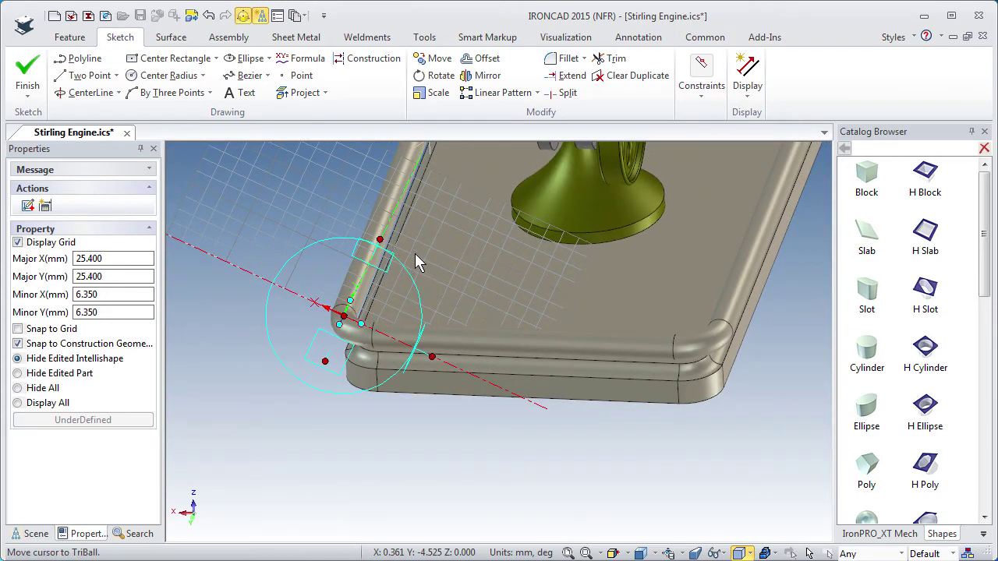
right_click(351, 302)
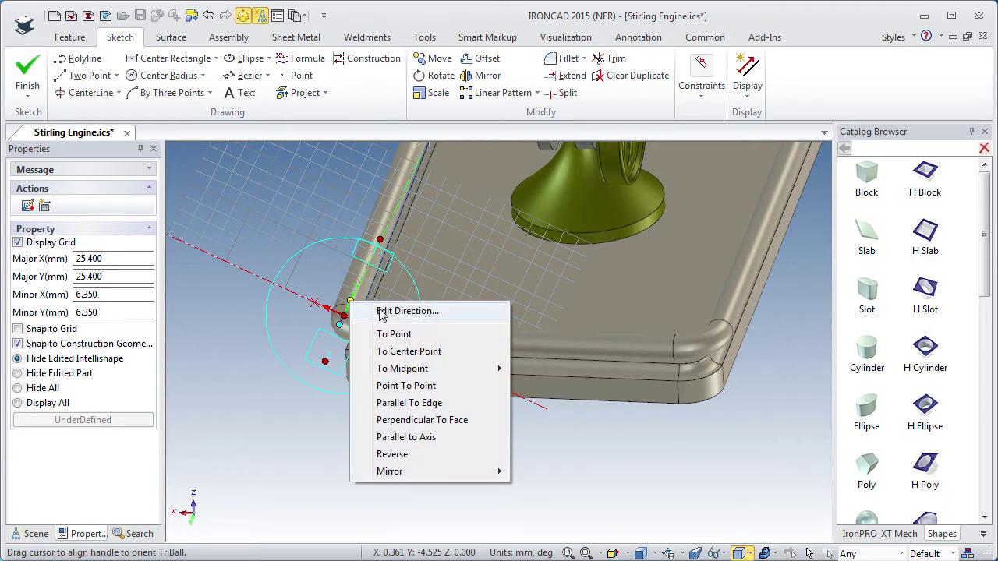
left_click(398, 403)
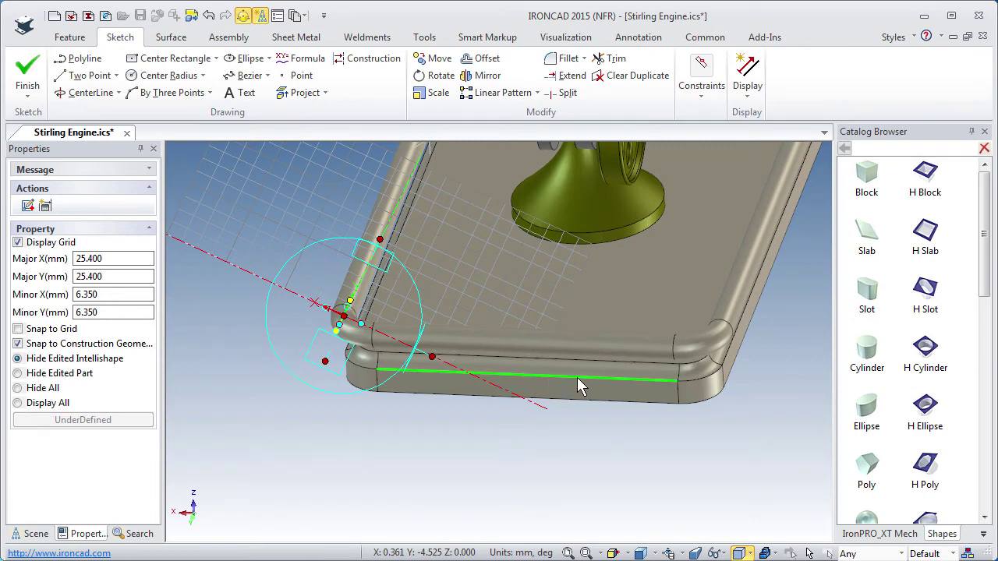
left_click(629, 381)
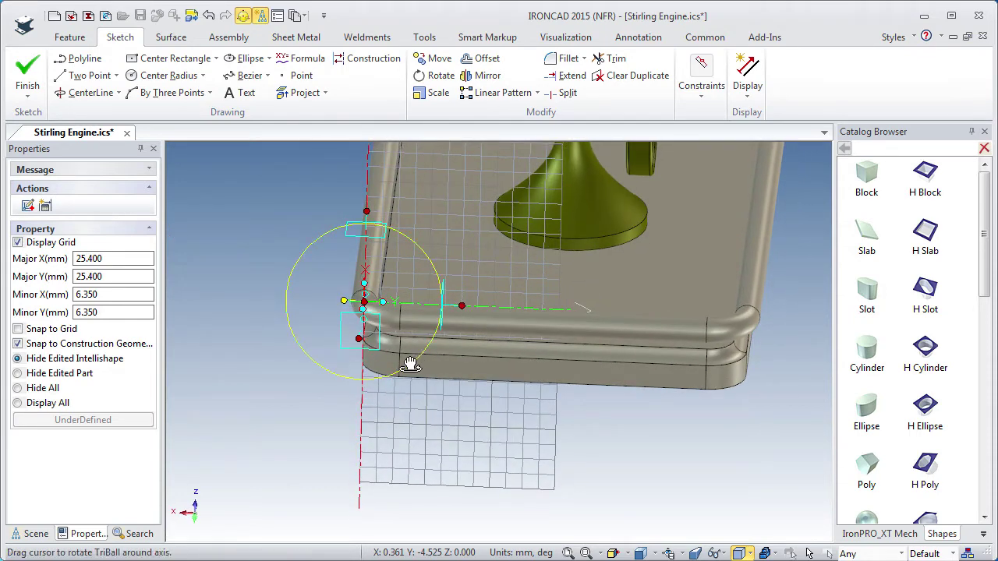
Start a polyline at the sketch origin with a 10 mm segment at a slope of 90 along the tube's centre line
middle_click_drag(407, 363, 414, 214, "ctrl")
middle_click_drag(478, 294, 601, 325, "shift")
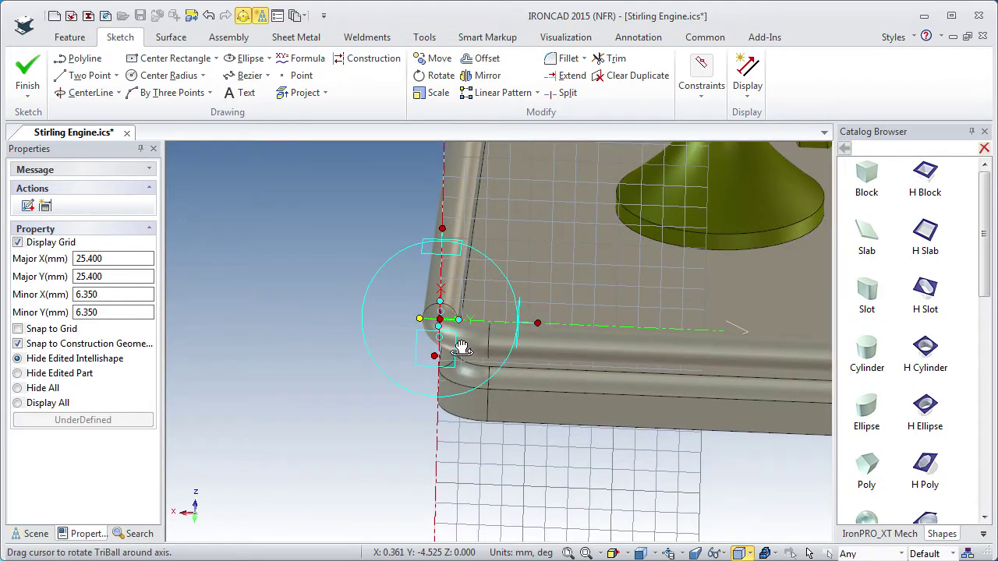
mouse_move(461, 348)
middle_mouse_down()
mouse_move(472, 263)
mouse_move(525, 395)
mouse_move(526, 355)
mouse_move(491, 488)
middle_mouse_up()
middle_click_drag(450, 439, 418, 313, "shift")
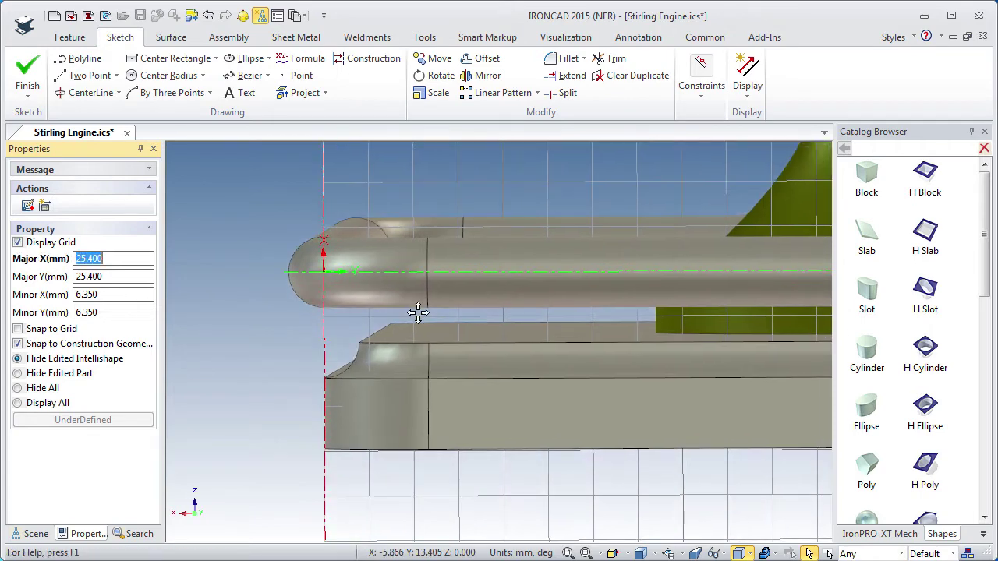
right_click(426, 320)
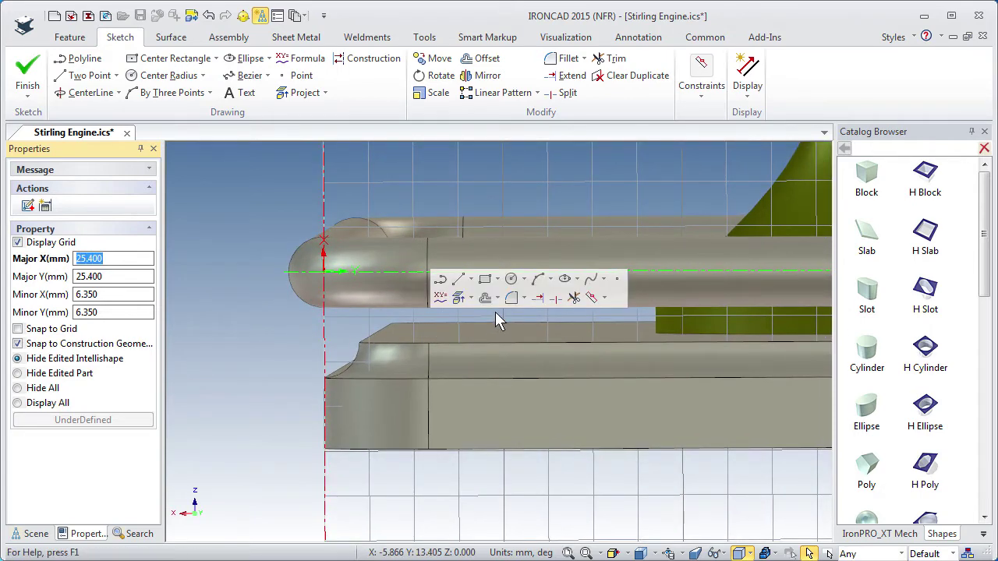
left_click(455, 280)
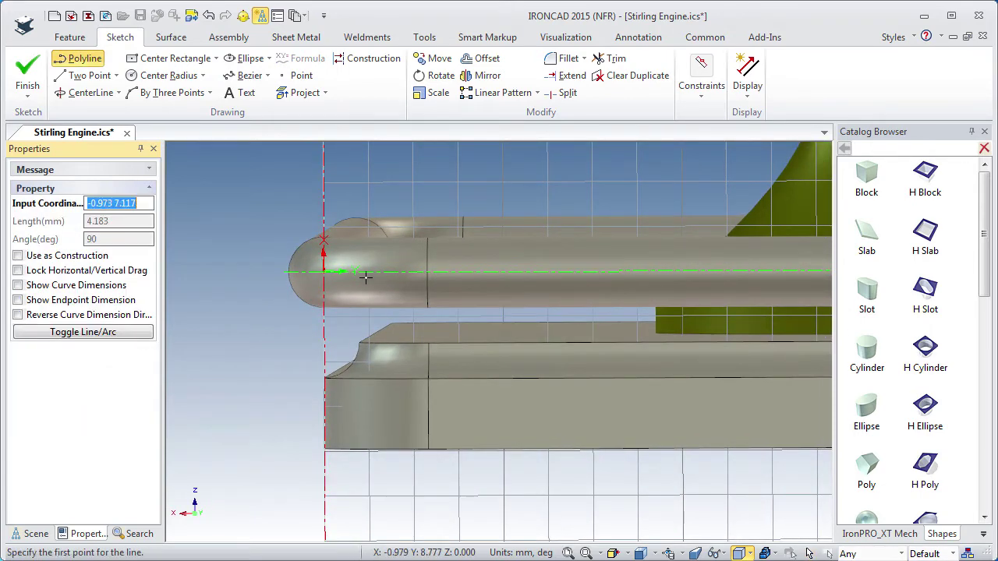
left_click(323, 270)
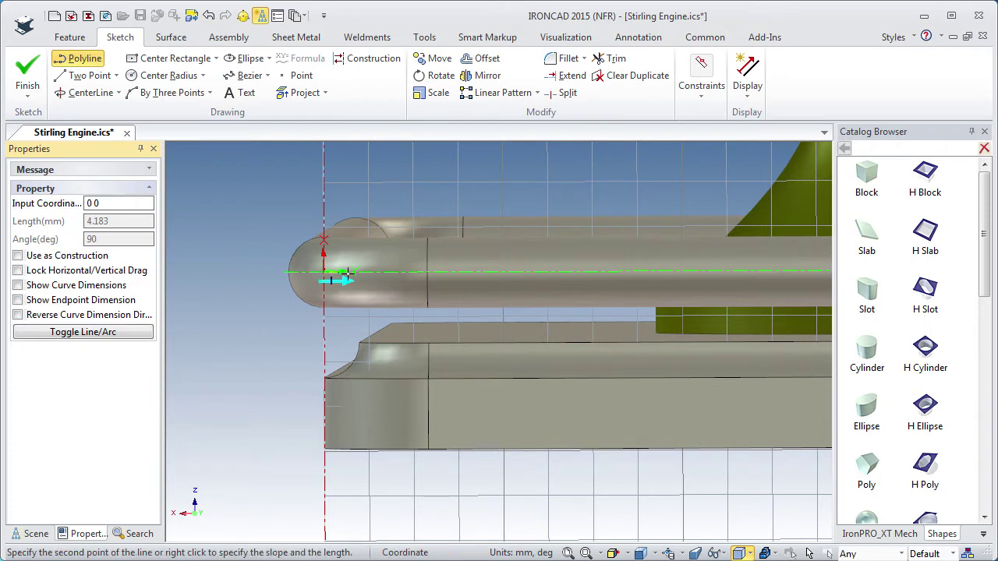
right_click(425, 271)
type("10")
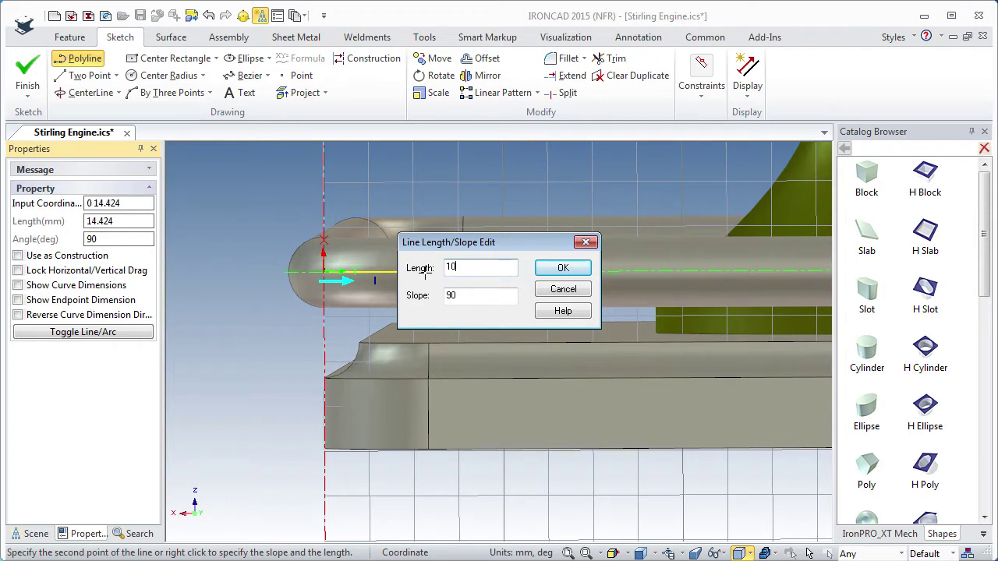
key("Return")
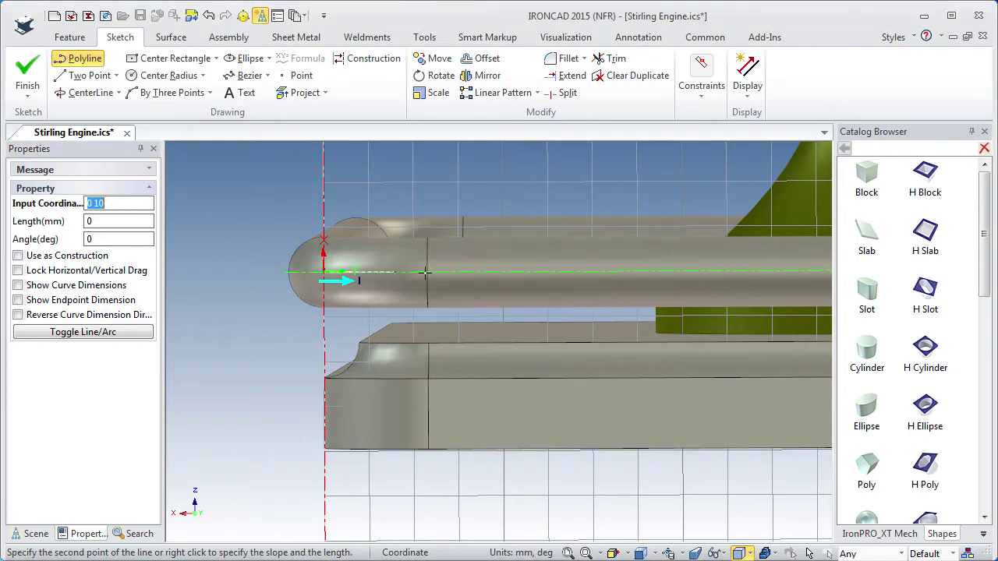
Continue the polyline perpendicularly down to the base plate's upper edge, about 10 mm, and end it there
left_click(395, 342)
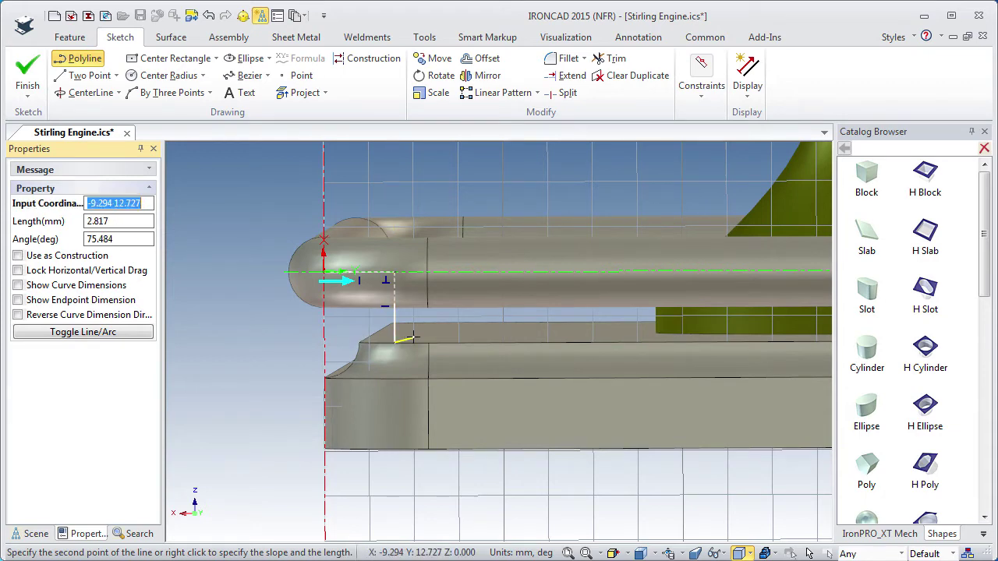
key("Escape")
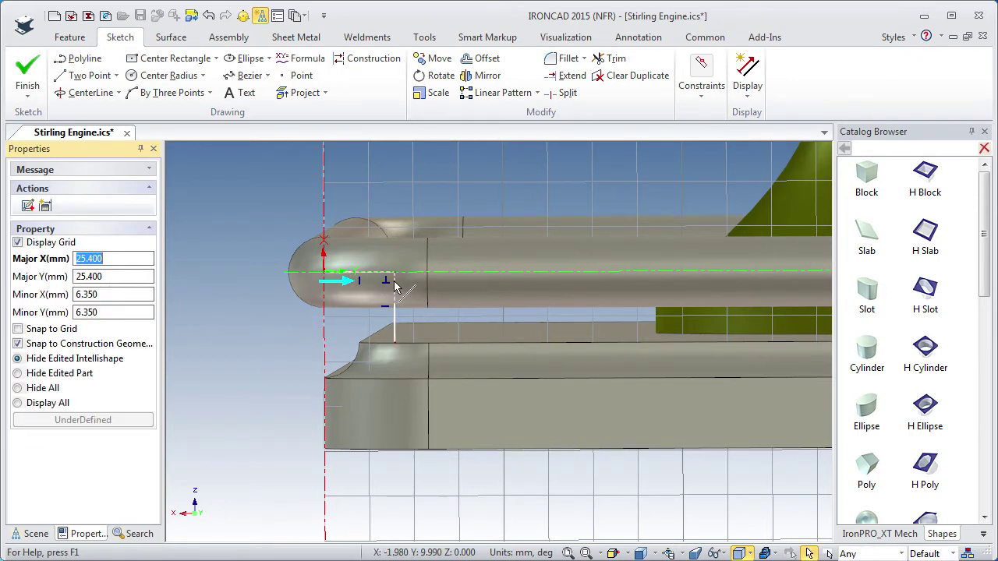
key("BackSpace")
Fillet the corner of the guide curve with a 5 mm radius and finish the guide curve sketch
right_click(469, 323)
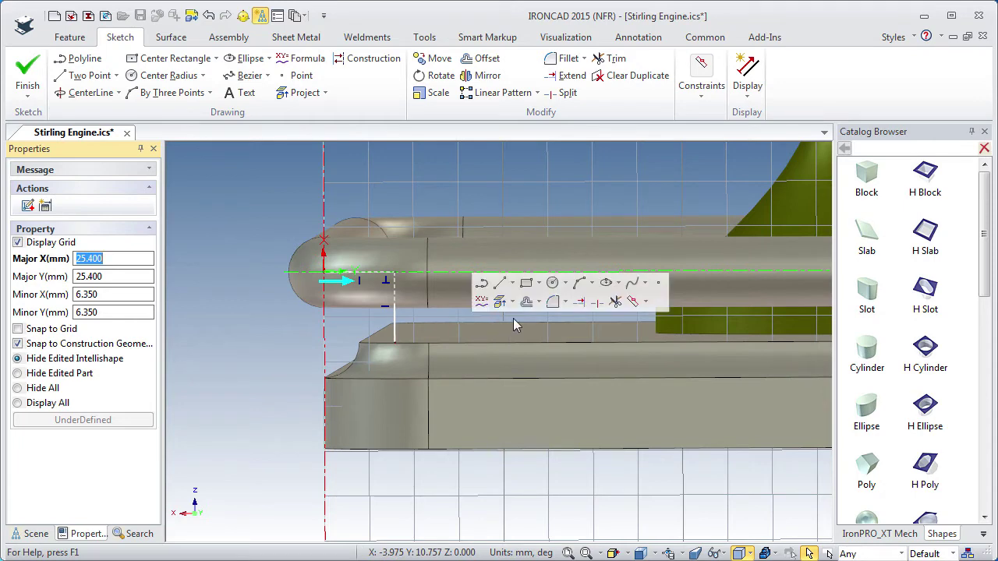
left_click(552, 302)
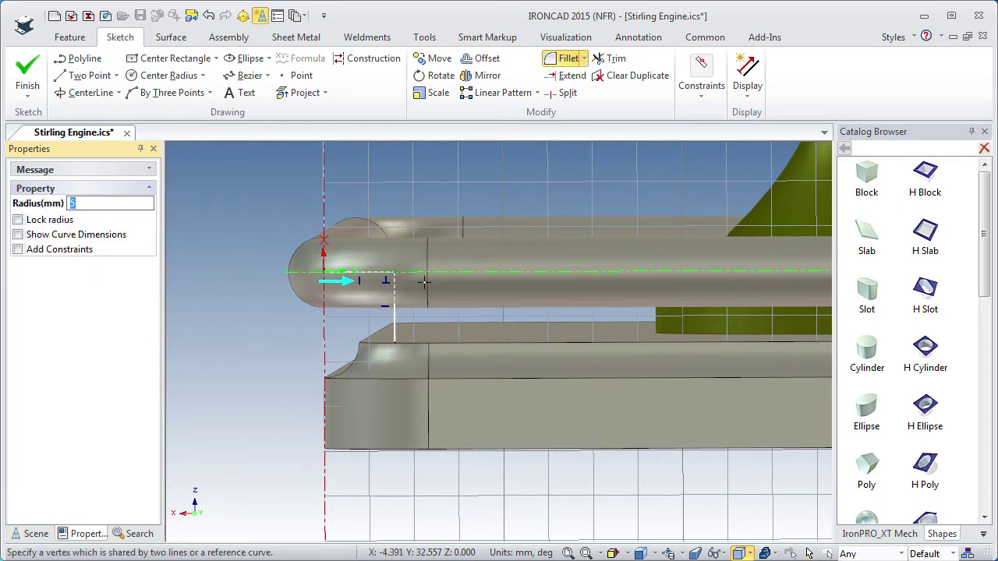
left_click(394, 273)
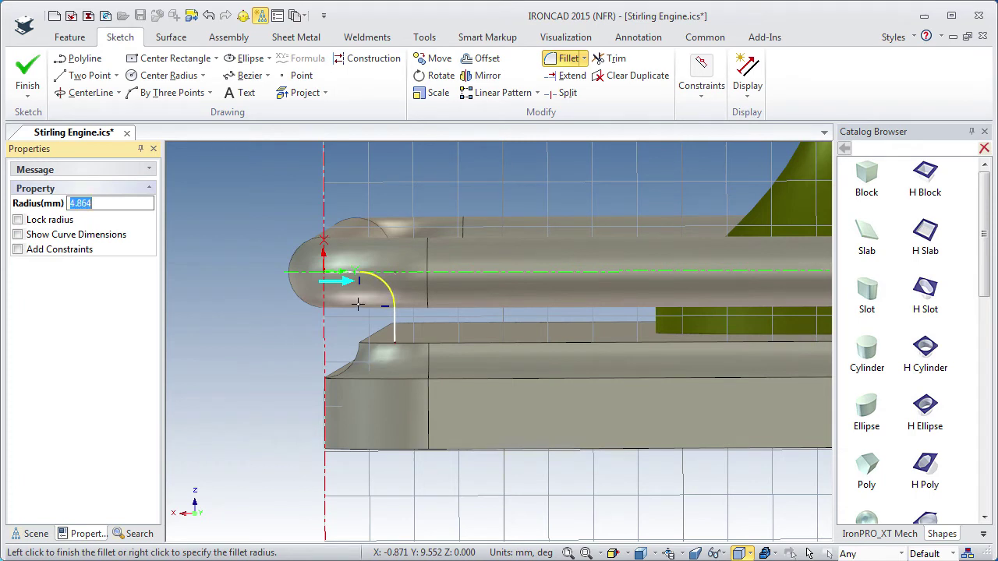
key("Return")
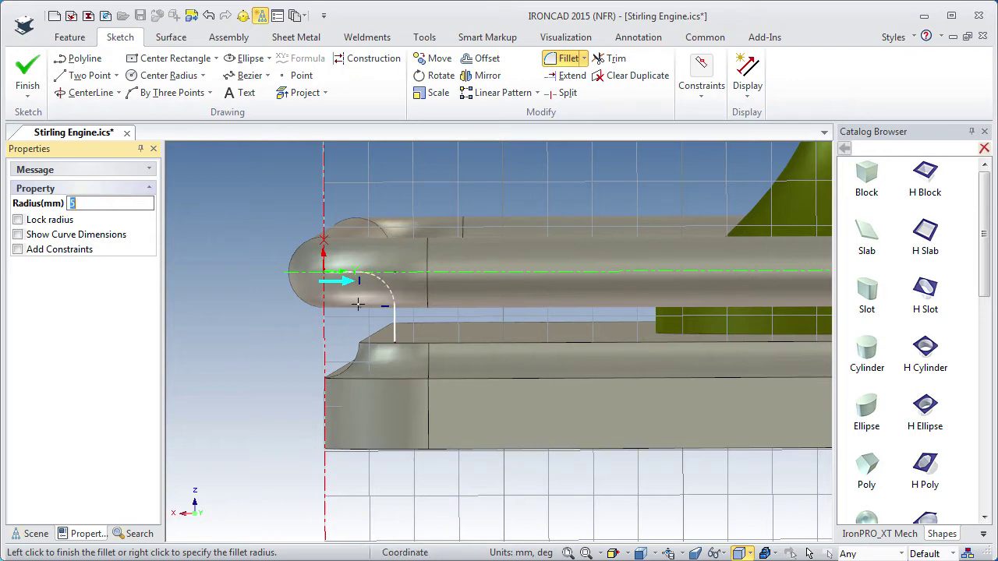
left_click(358, 304)
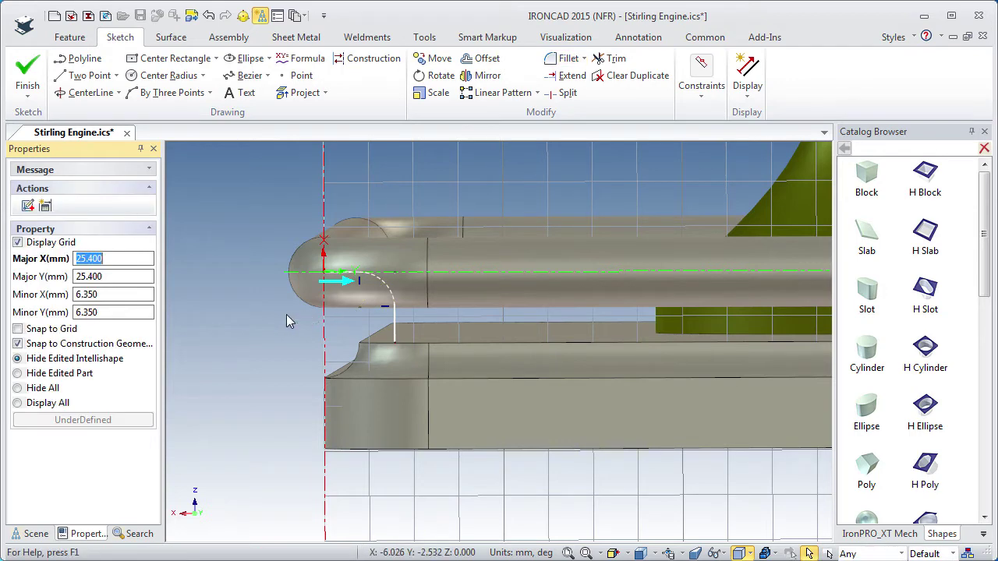
middle_click_drag(442, 310, 418, 349)
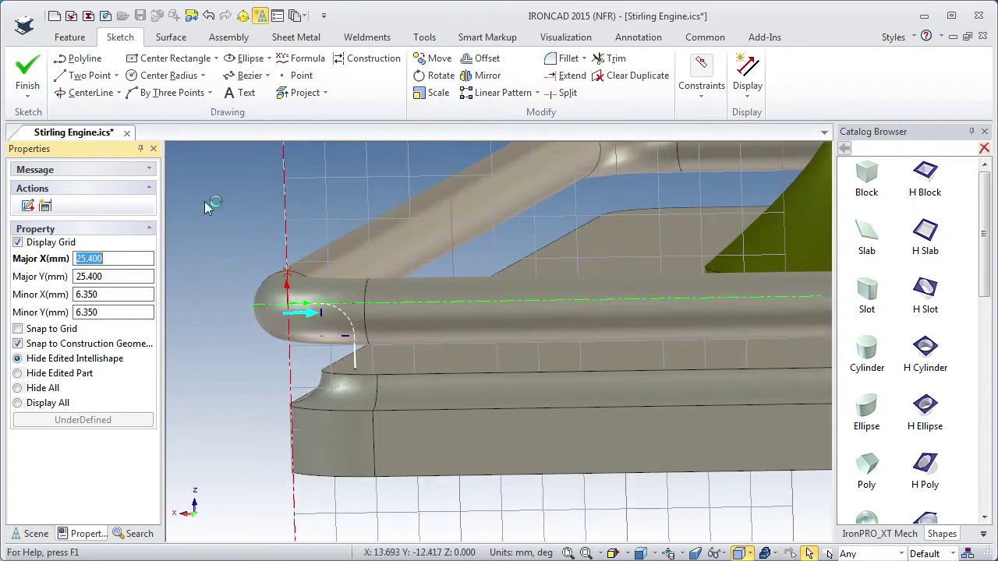
left_click(27, 72)
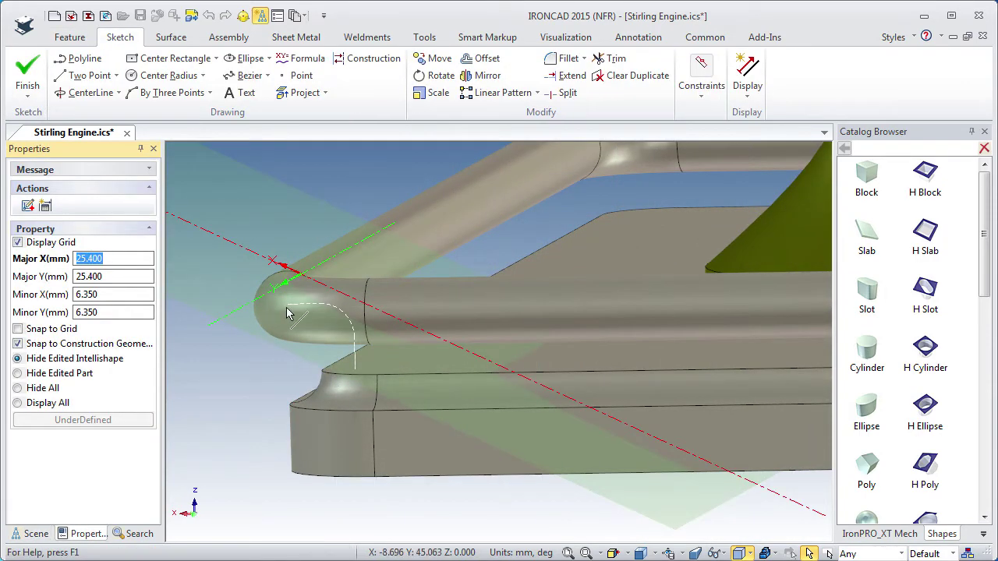
Move the sweep profile sketch's origin to the centre point of the tube corner's circular edge with the TriBall
mouse_move(420, 380)
middle_mouse_down()
mouse_move(448, 416)
mouse_move(412, 419)
mouse_move(390, 322)
mouse_move(566, 270)
mouse_move(503, 301)
middle_mouse_up()
left_click_drag(503, 300, 481, 338)
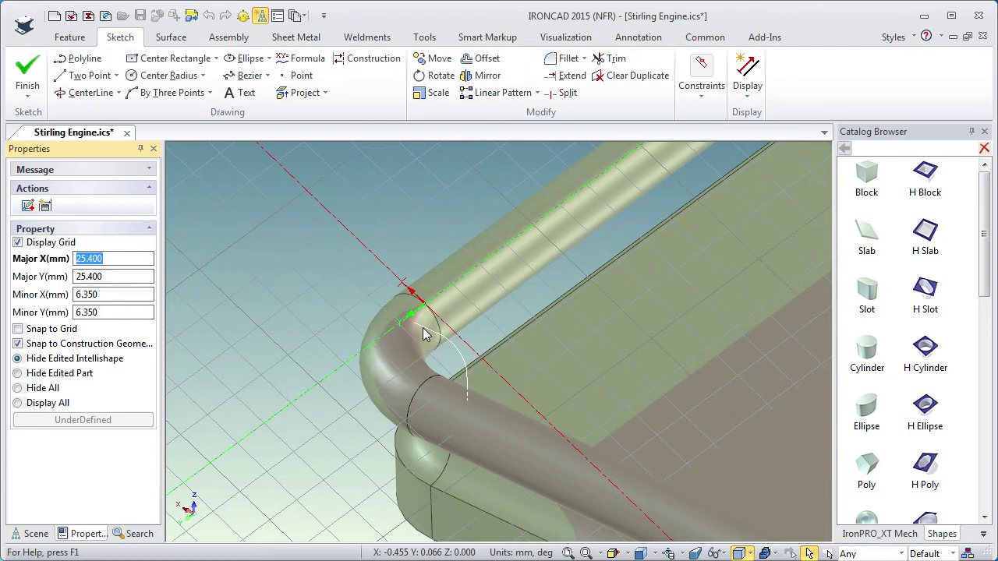
key("F10")
right_click(434, 304)
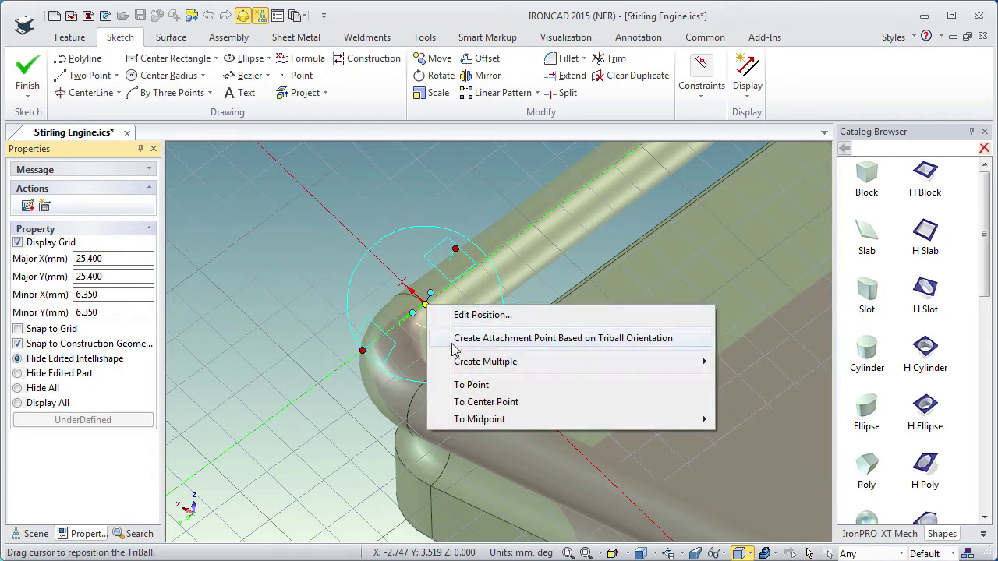
left_click(476, 403)
left_click(430, 380)
middle_click_drag(430, 380, 433, 312)
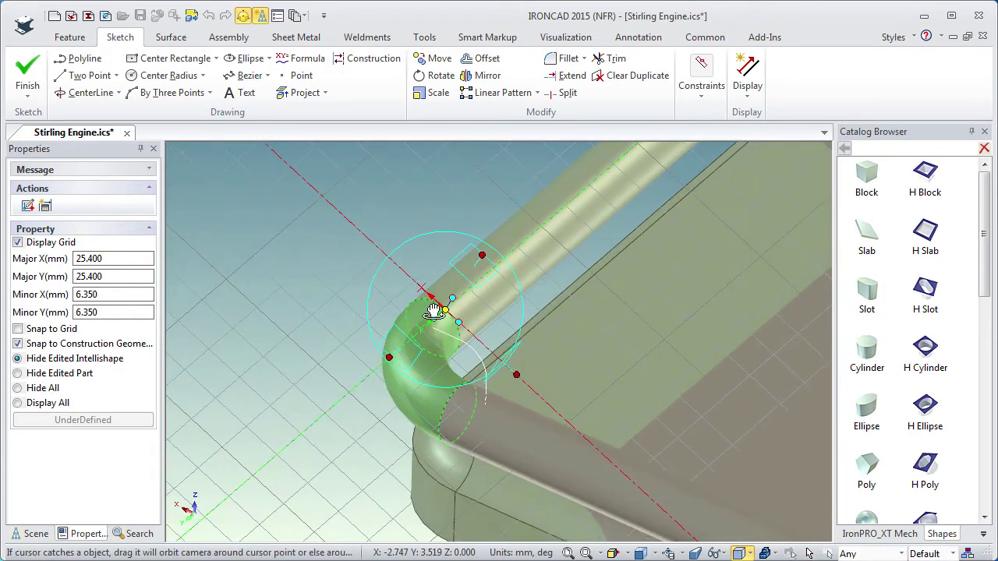
left_click(428, 301)
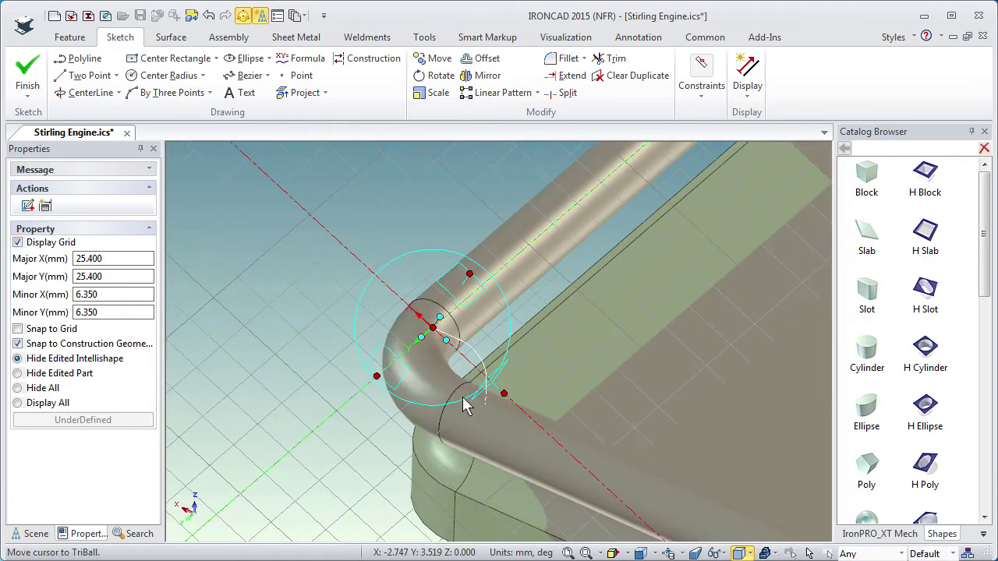
Reorient the profile sketch plane with the TriBall by aligning its normal handle parallel to the base plate's short end edge
mouse_move(464, 405)
middle_mouse_down()
mouse_move(474, 397)
mouse_move(474, 307)
middle_mouse_up()
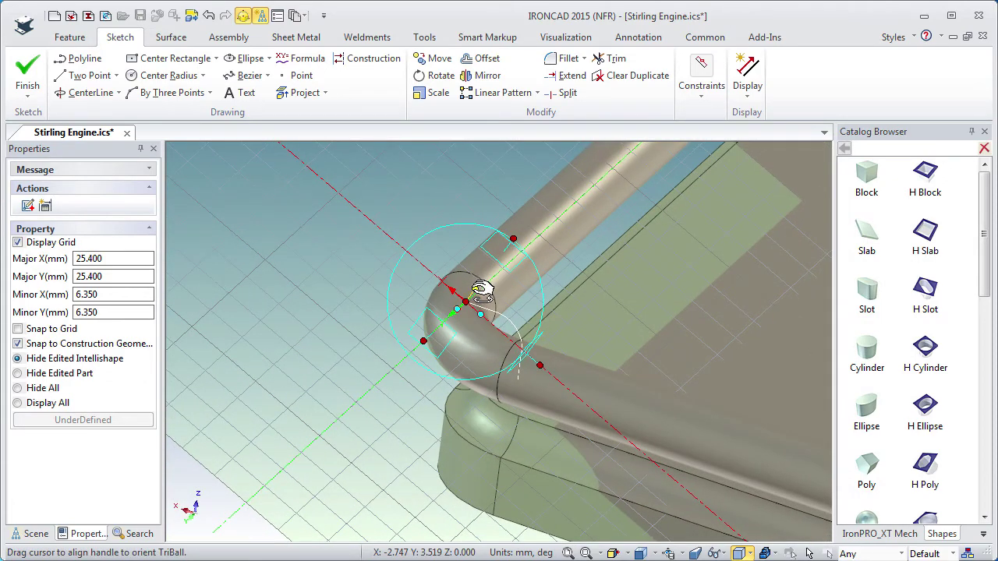
right_click(475, 290)
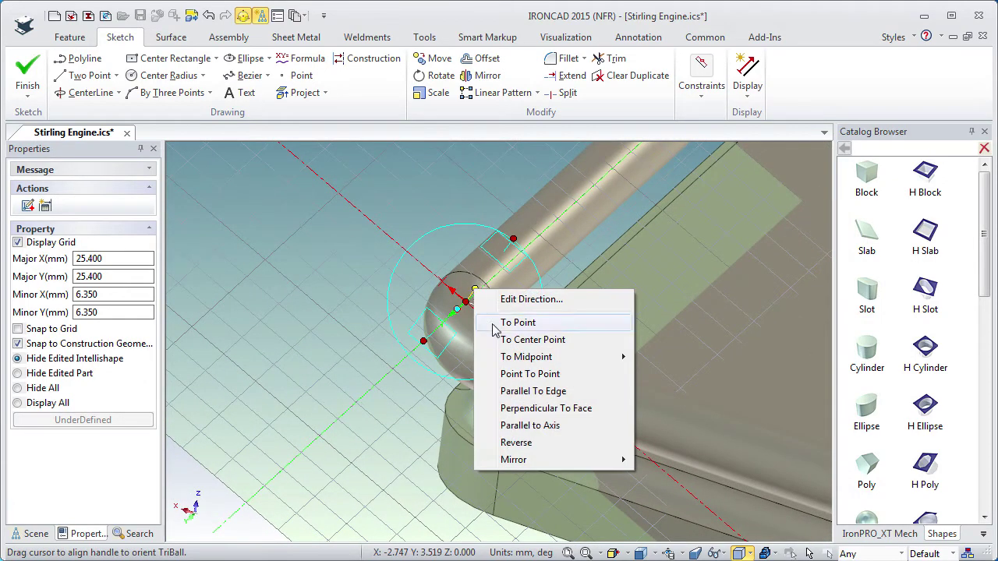
left_click(526, 396)
middle_click_drag(622, 292, 605, 500, "ctrl")
middle_click_drag(575, 333, 494, 356, "shift")
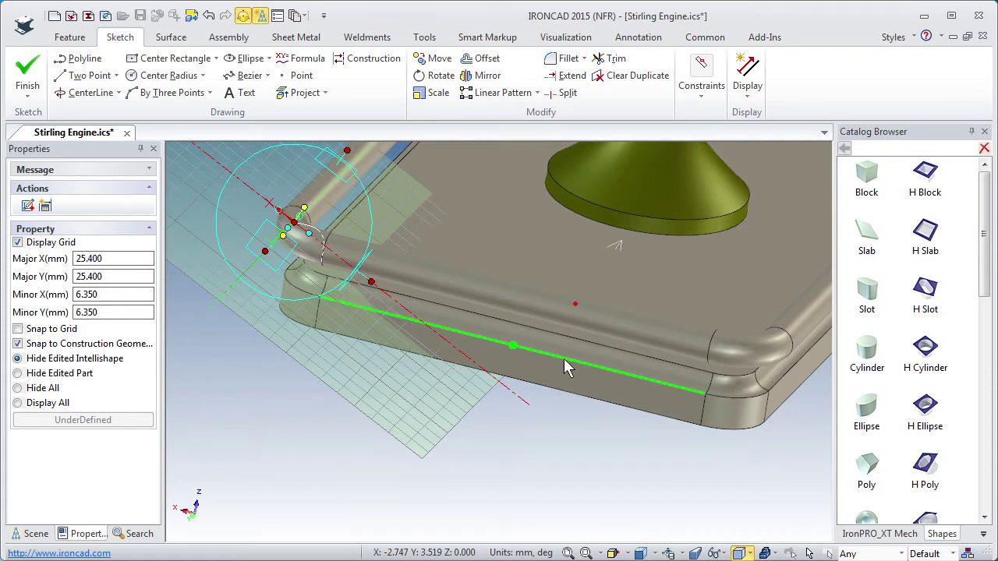
left_click(619, 372)
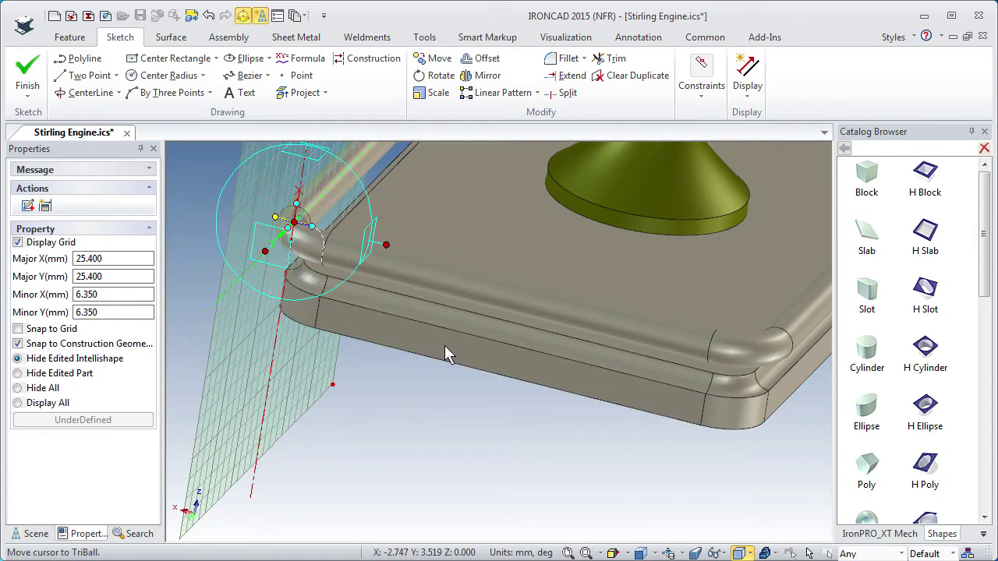
middle_click_drag(443, 346, 372, 335)
middle_click_drag(372, 335, 563, 427, "shift")
middle_click_drag(467, 362, 434, 191, "ctrl")
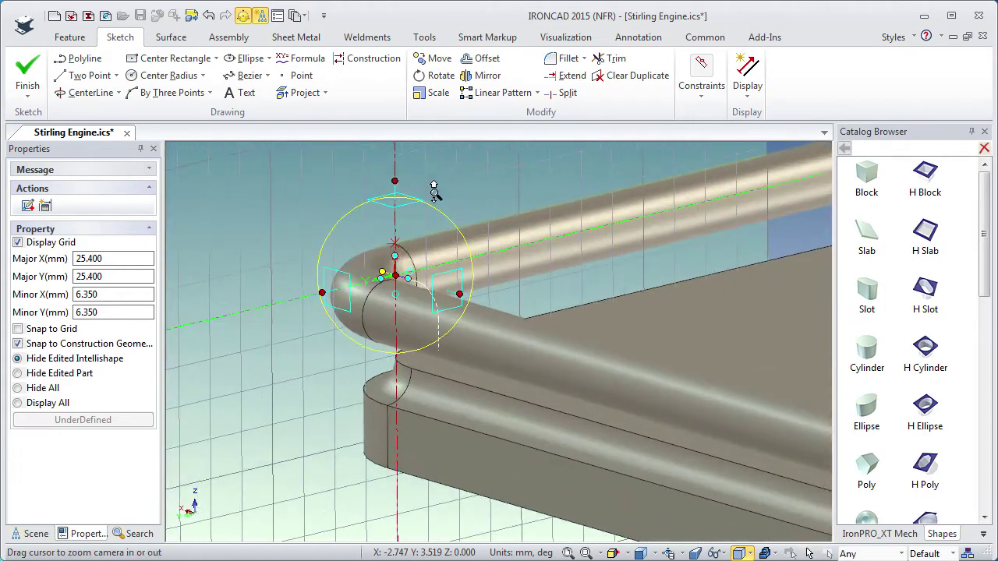
middle_click_drag(436, 253, 489, 268, "shift")
key("F10")
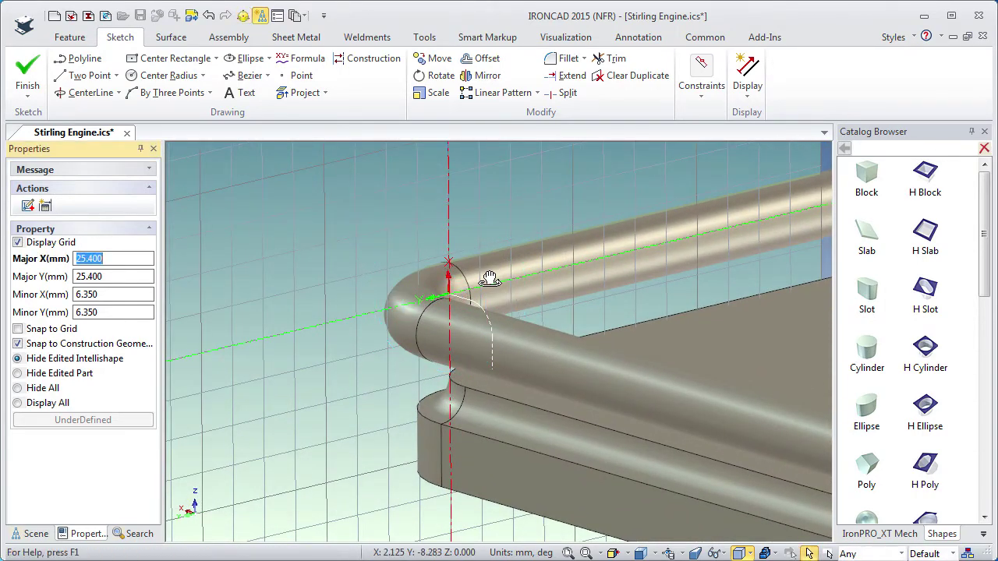
Draw a centre-radius circle at the sketch origin as the sweep profile and finish the sketch to create the swept support
middle_click_drag(461, 328, 432, 294)
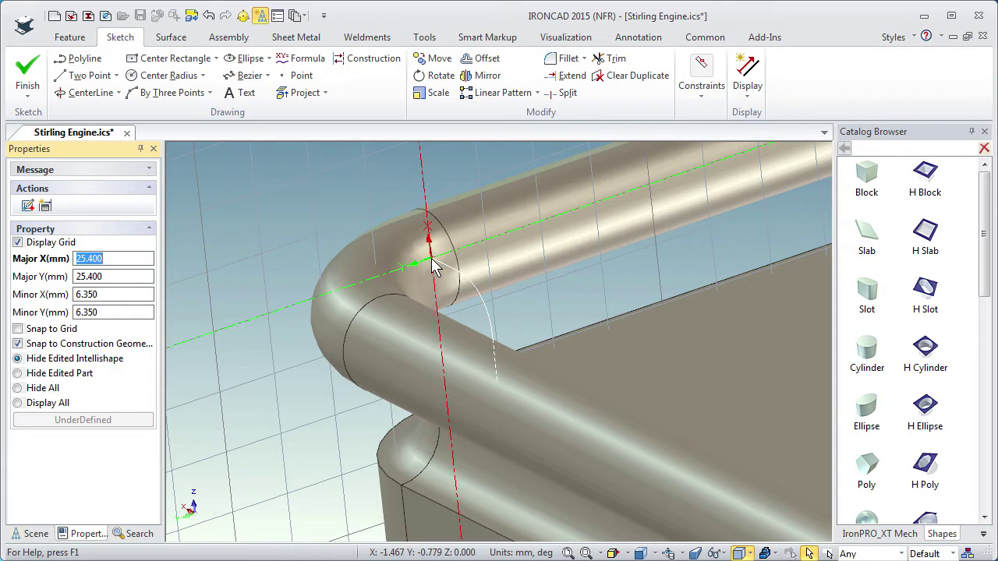
left_click(431, 259)
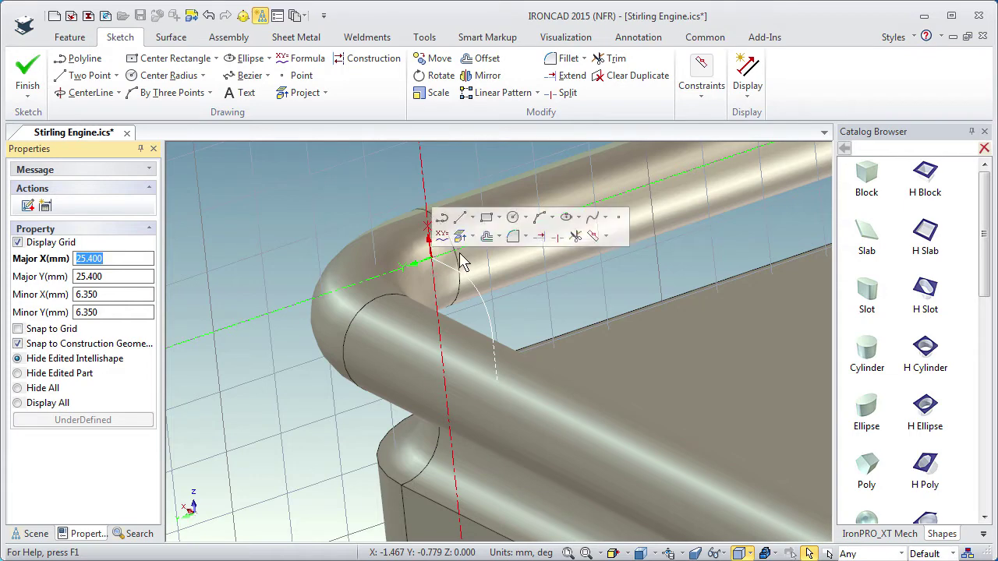
left_click(526, 218)
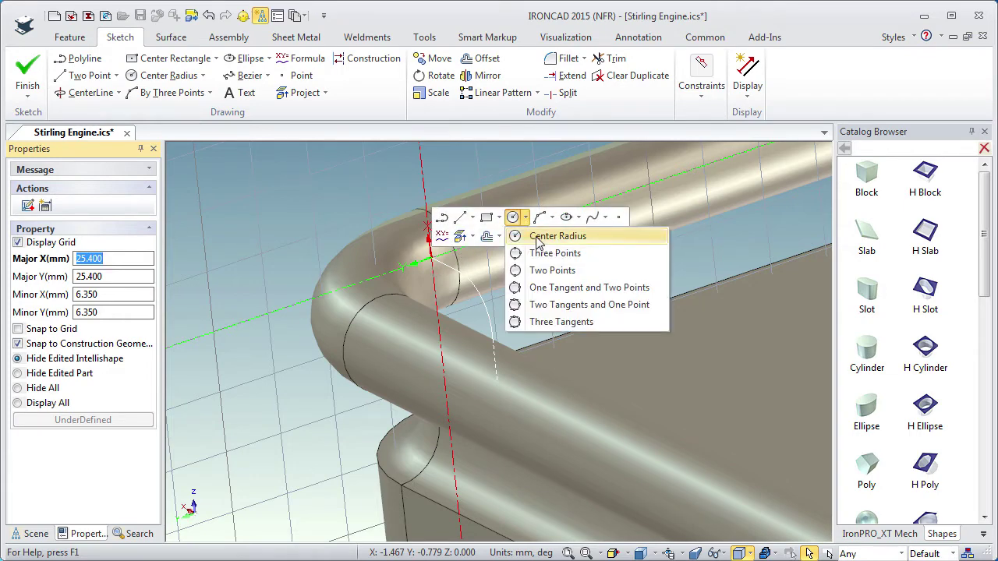
left_click(537, 238)
left_click(431, 259)
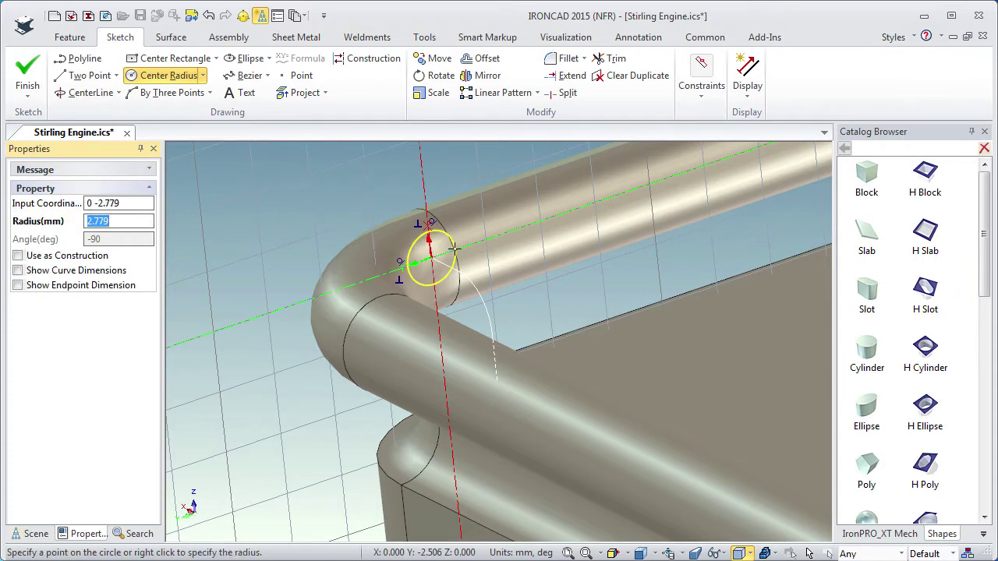
left_click(457, 236)
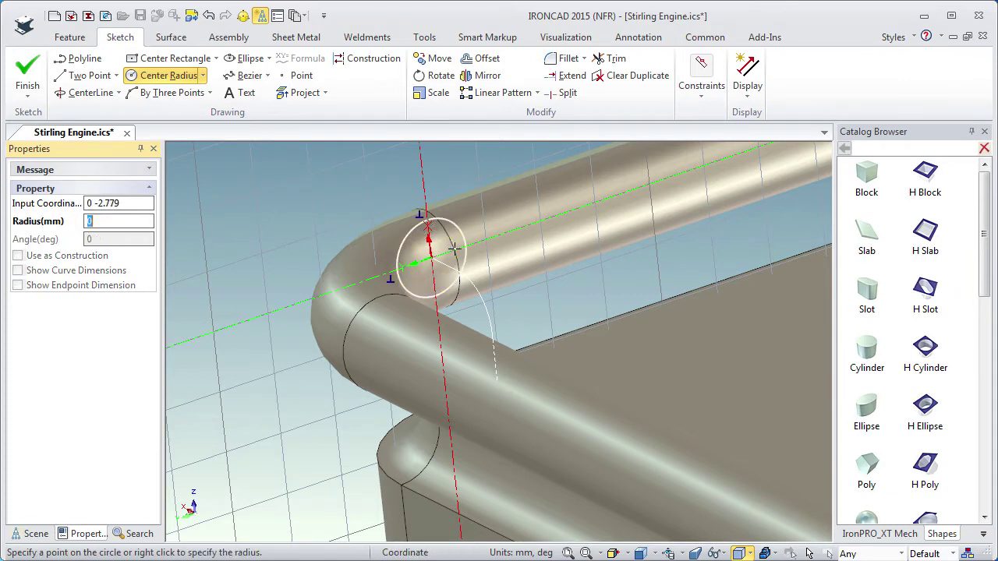
middle_click_drag(491, 314, 493, 325)
left_click(37, 82)
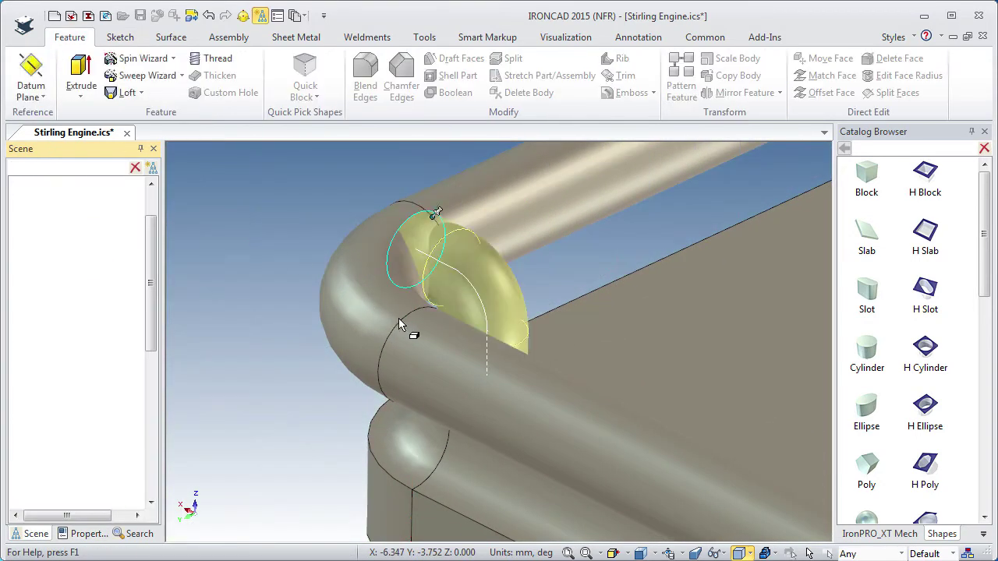
left_click(267, 236)
Activate the TriBall on the swept support, detached from the shape, orient it to the global axes, and reattach it
middle_click_drag(446, 331, 402, 368)
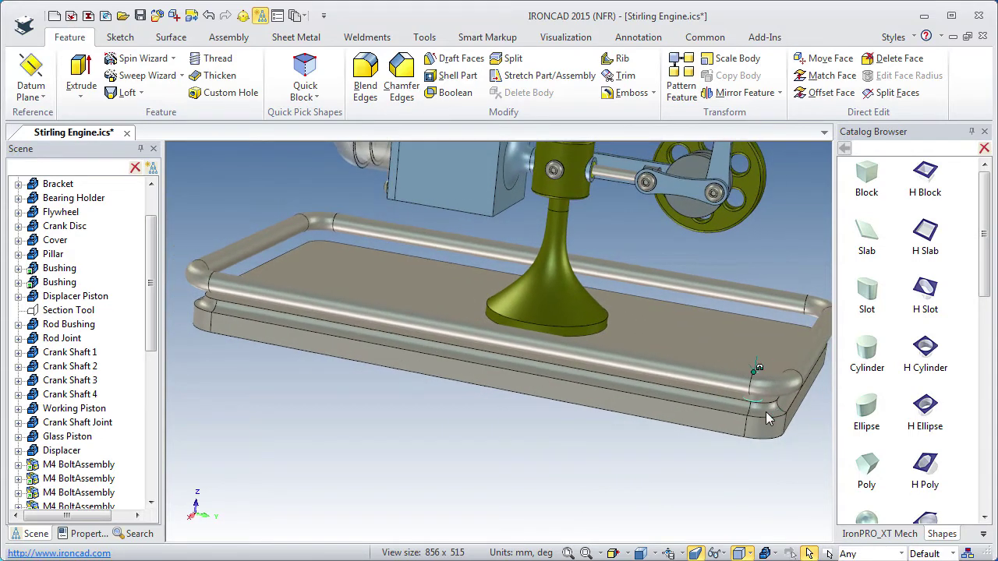
key("F10")
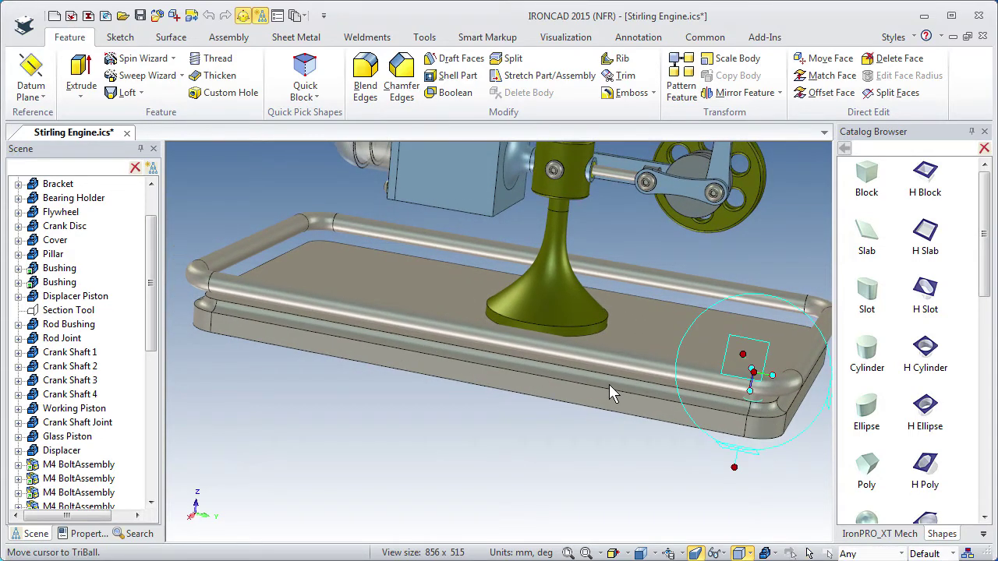
middle_click_drag(609, 385, 655, 424)
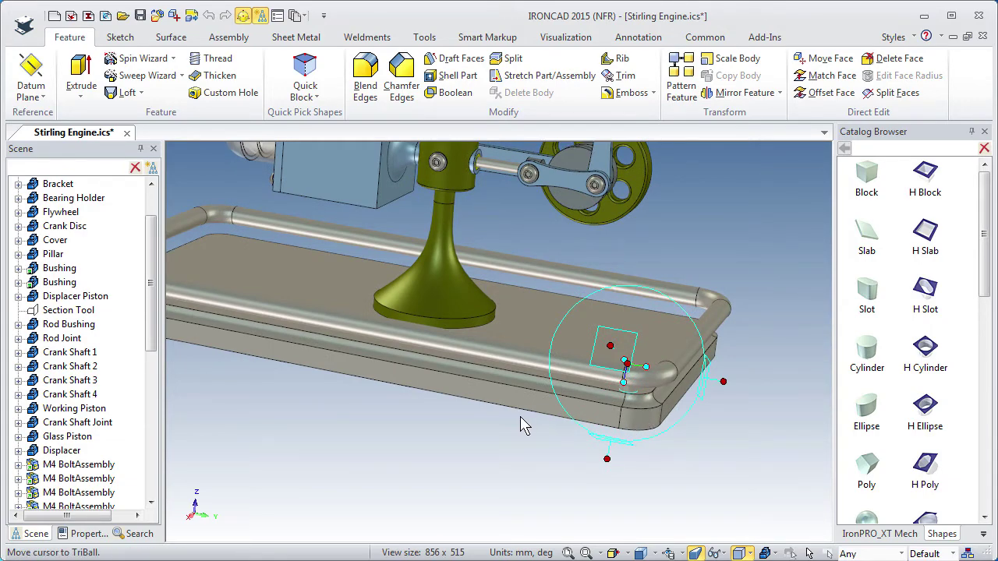
middle_click_drag(521, 423, 655, 404)
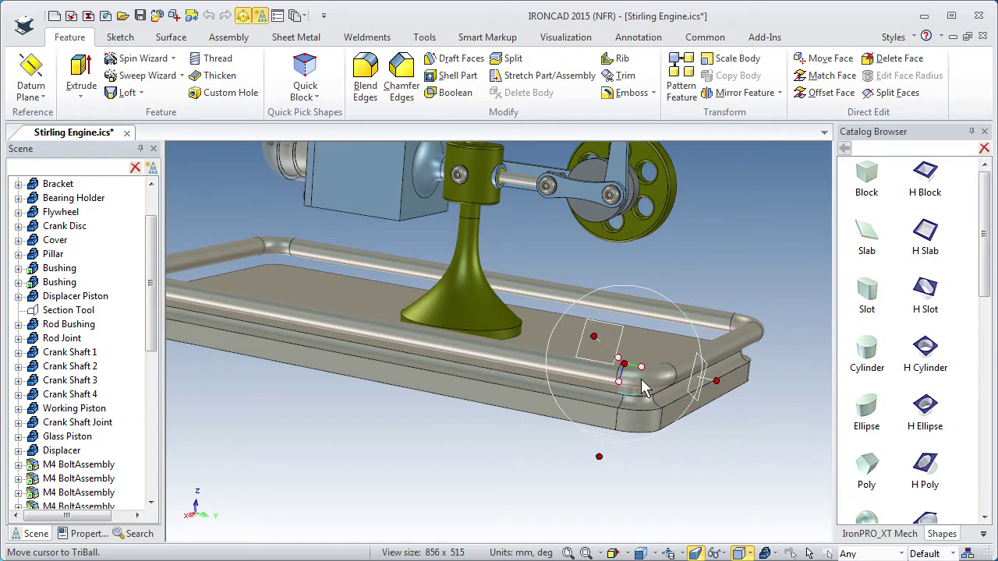
right_click(644, 387)
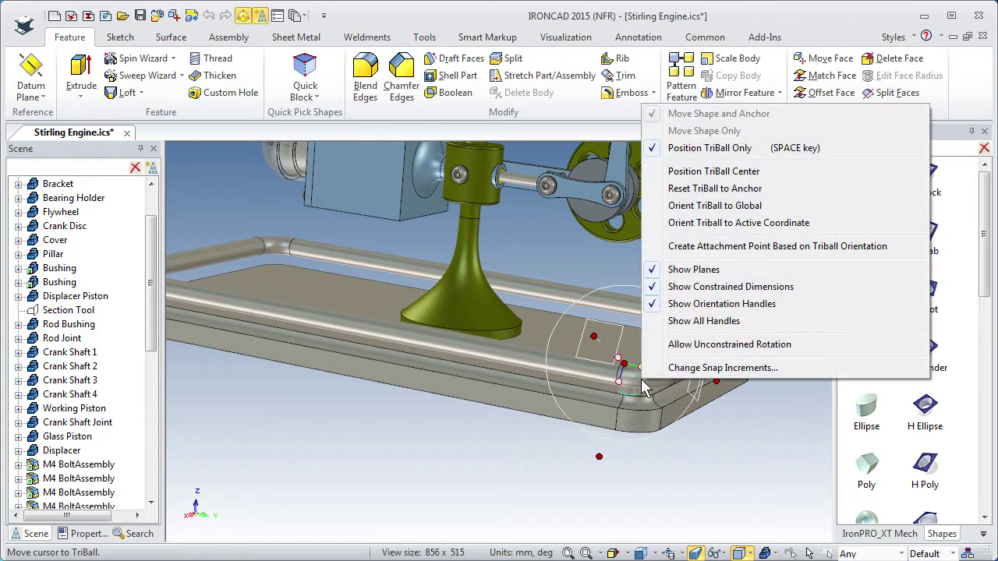
left_click(690, 208)
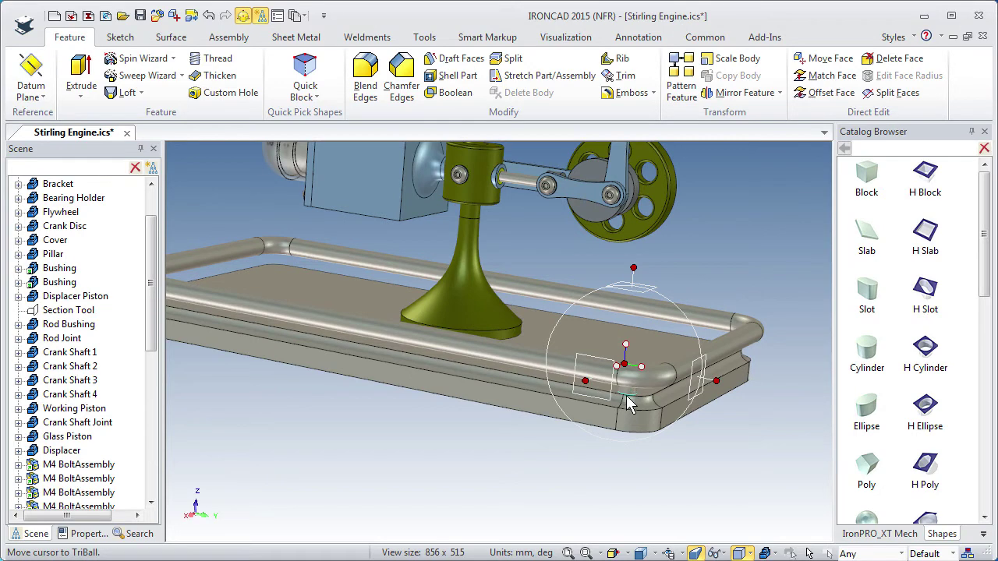
key("space")
Copy the swept support along the tube's long side with the TriBall, making 2 copies at a distance of 130 mm
middle_click_drag(532, 411, 550, 442)
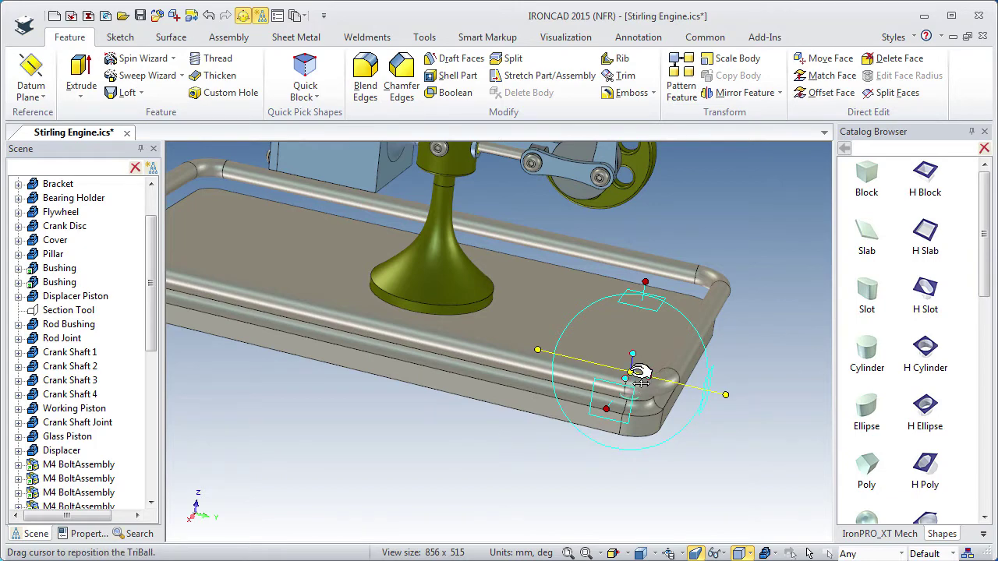
left_click_drag(640, 374, 353, 348)
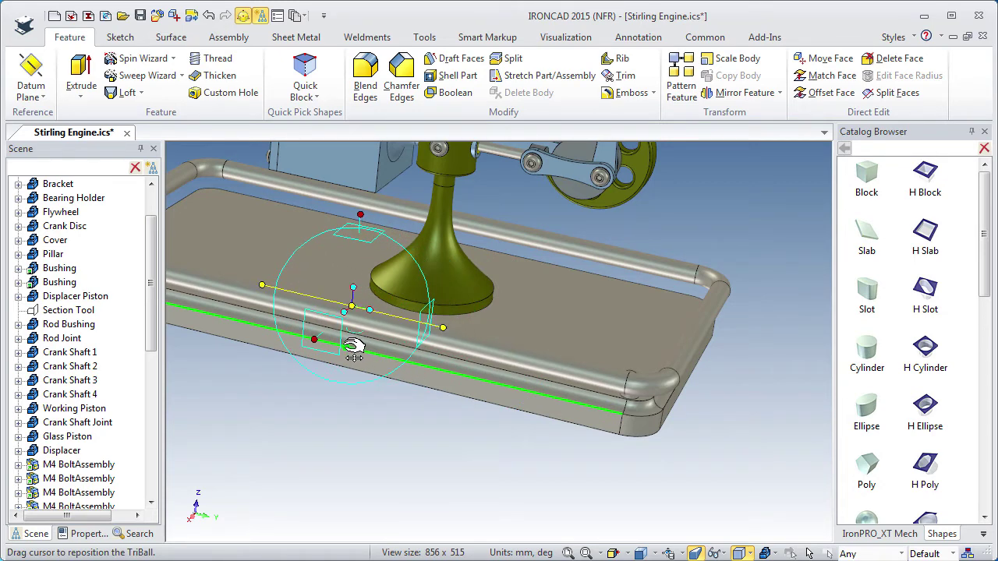
right_click_drag(353, 348, 347, 347)
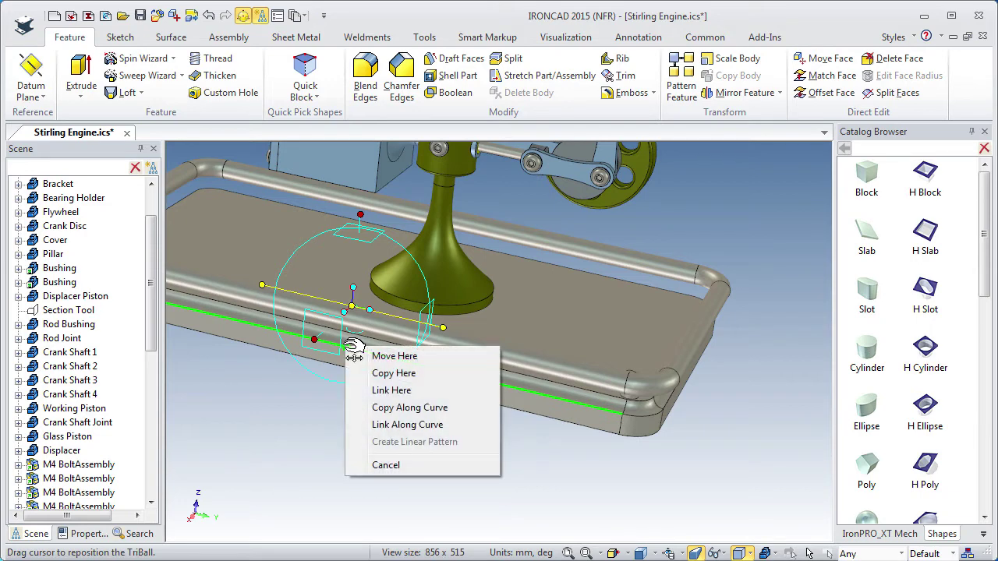
left_click(393, 373)
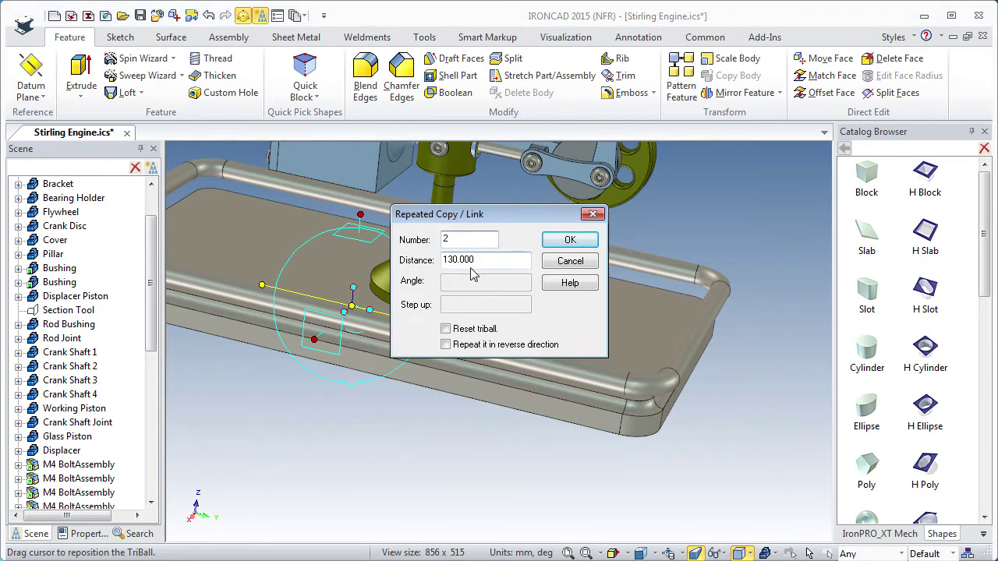
left_click(570, 240)
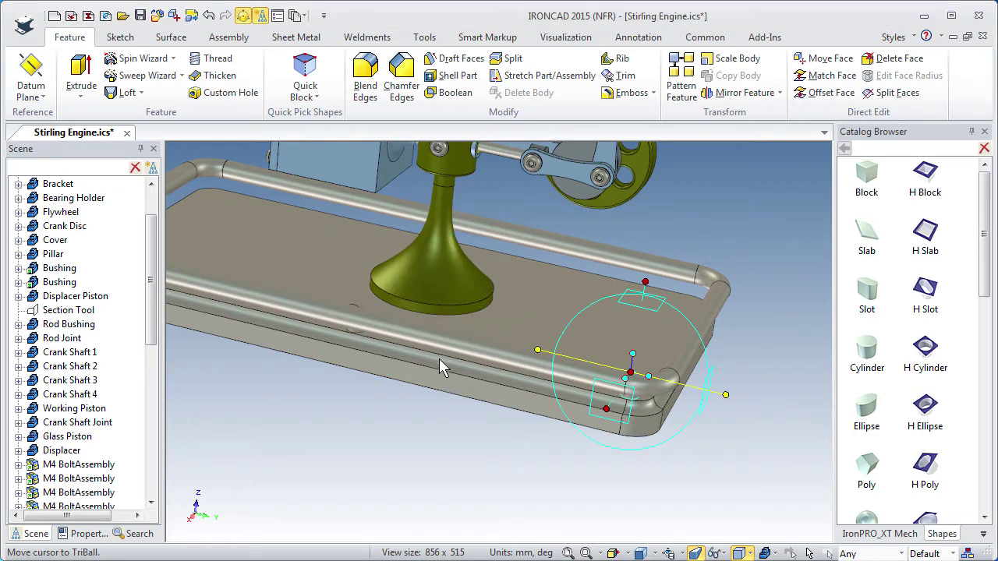
key("F3")
left_click_drag(436, 409, 382, 401)
left_click_drag(474, 356, 474, 383)
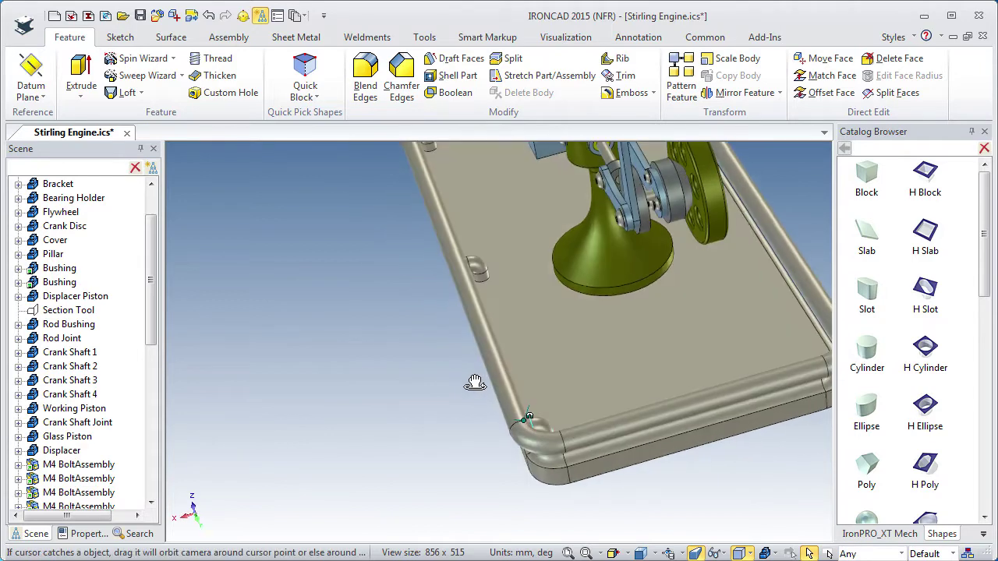
Detach the TriBall from the swept supports and move its centre to the midpoint of the base plate's near short edge
middle_click_drag(474, 382, 474, 379)
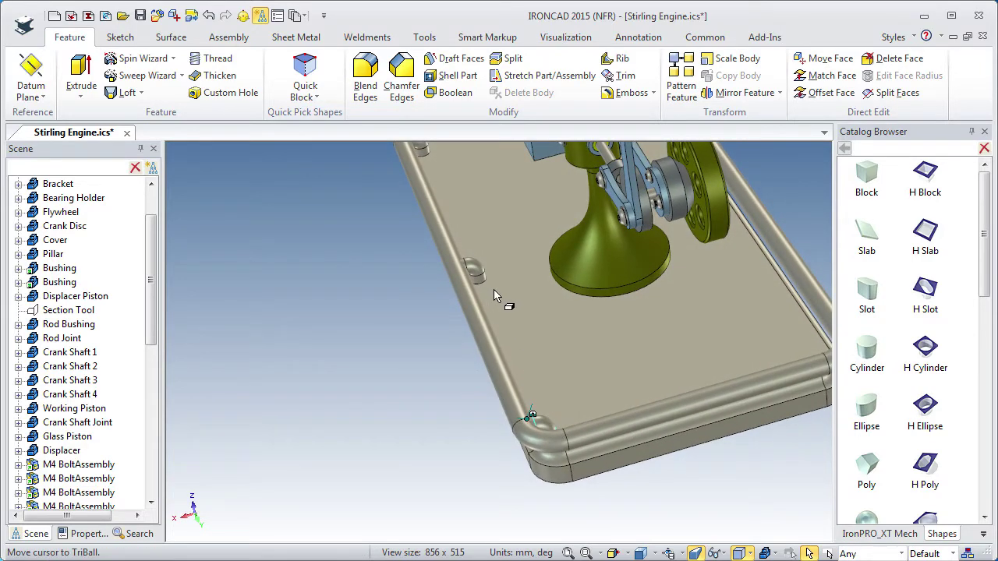
middle_click_drag(463, 184, 473, 244, "shift")
middle_click_drag(516, 318, 527, 314)
middle_click_drag(527, 314, 460, 289, "shift")
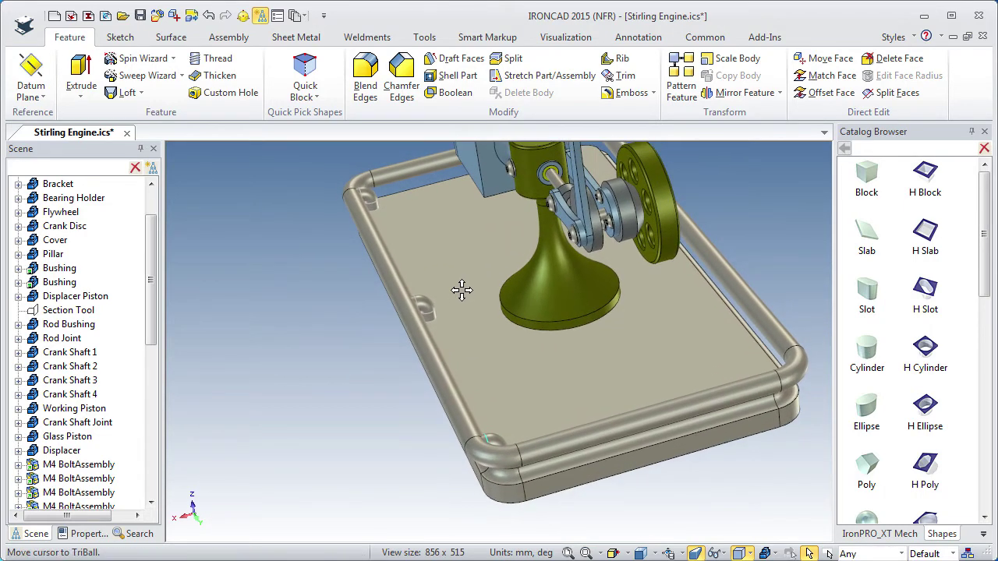
middle_click_drag(535, 395, 521, 381)
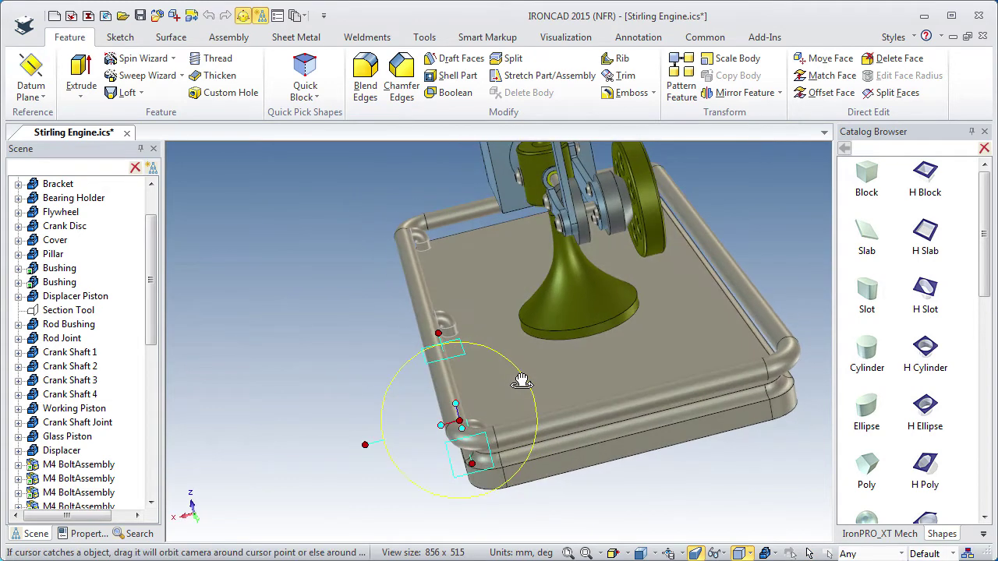
middle_click_drag(490, 351, 438, 294, "shift")
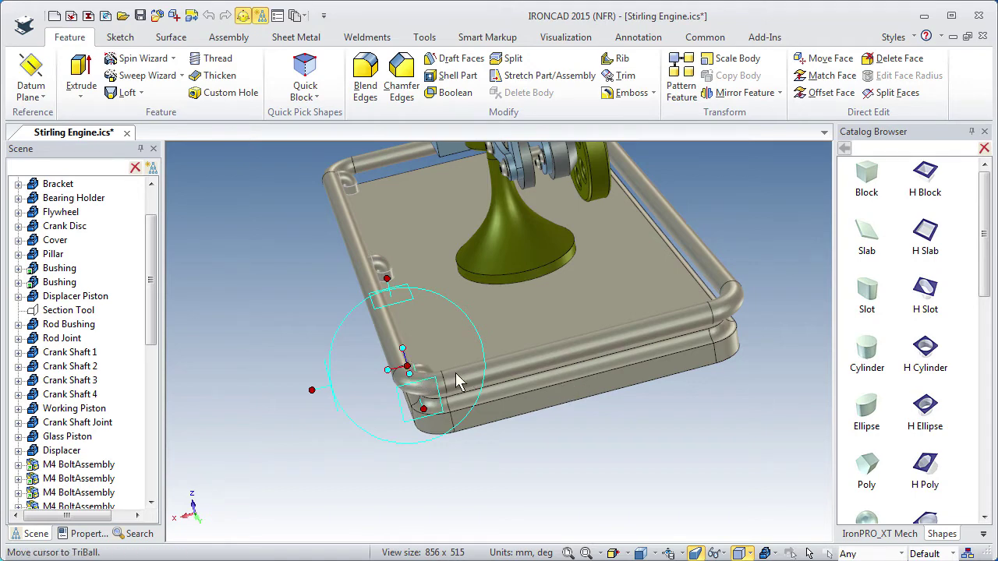
key("space")
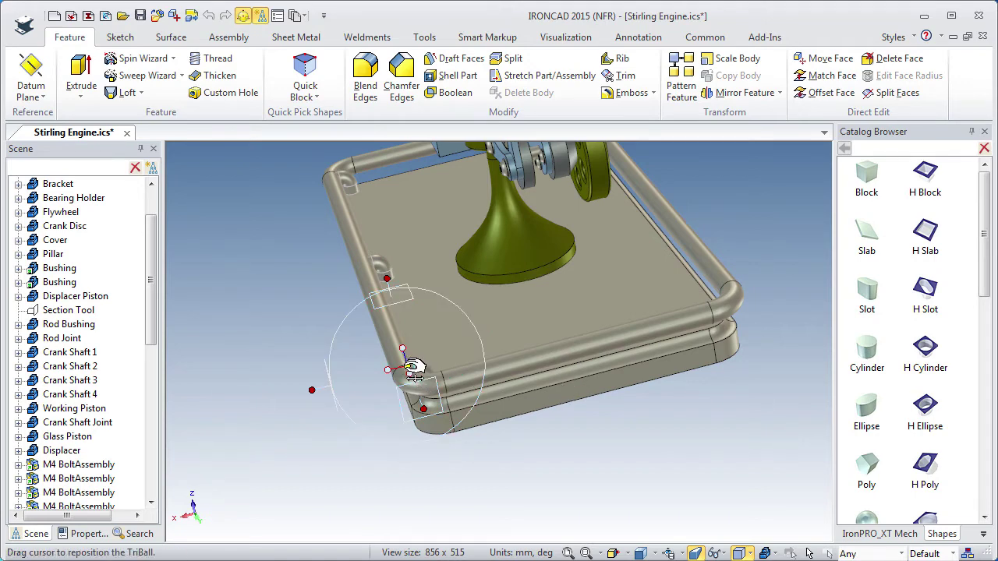
right_click(407, 366)
mouse_move(523, 480)
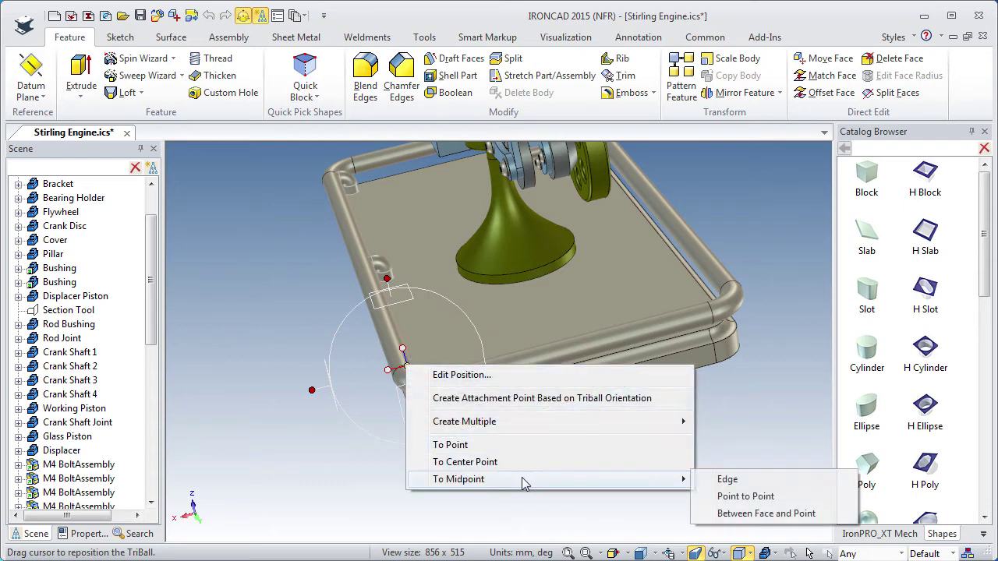
left_click(726, 480)
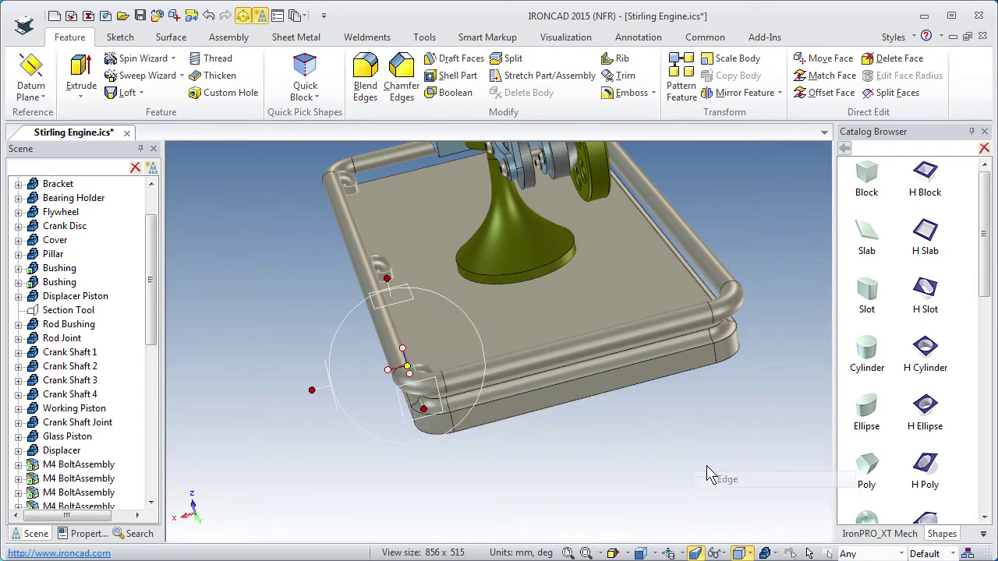
left_click(590, 382)
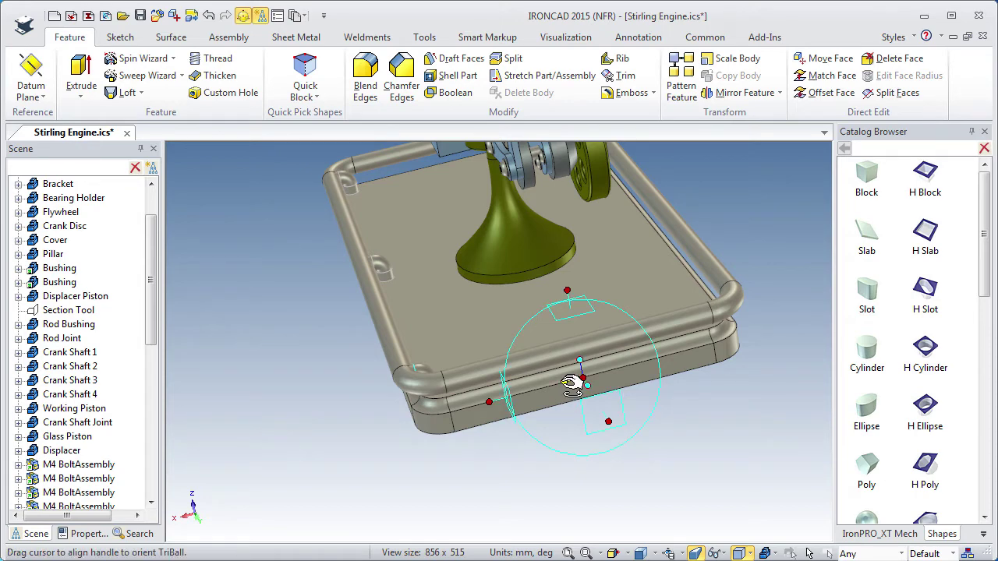
Mirror the three swept supports to the opposite long side of the frame with the TriBall and close the TriBall
right_click(566, 382)
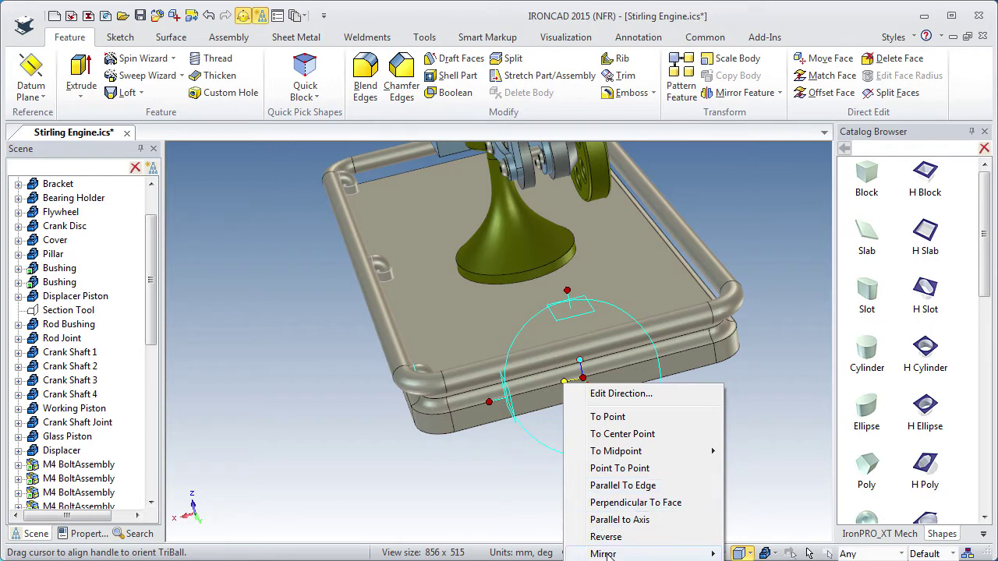
mouse_move(623, 554)
left_click(757, 538)
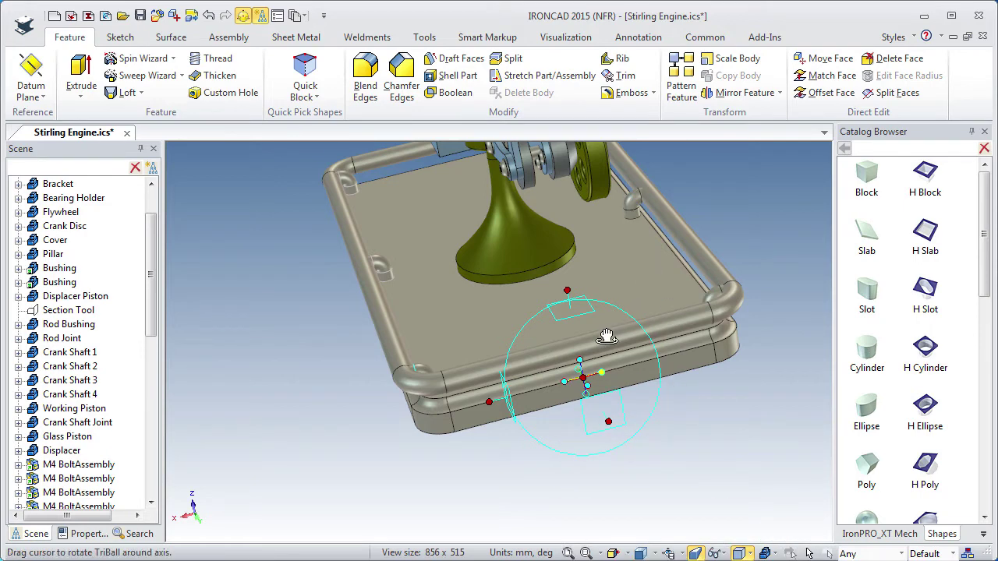
key("F10")
middle_click_drag(614, 364, 606, 407)
left_click(339, 381)
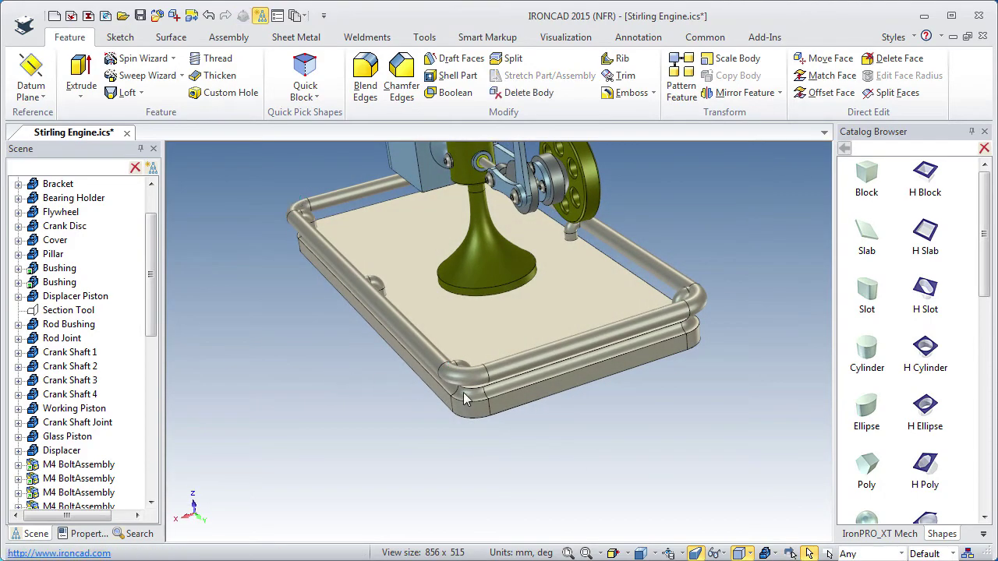
Examine how the swept supports meet the tubular frame at the near corner and along its long side
scroll(458, 240, "up", 3)
middle_click_drag(459, 240, 550, 375)
middle_click_drag(550, 374, 673, 361, "shift")
middle_click_drag(372, 425, 411, 168, "ctrl")
middle_click_drag(441, 384, 555, 288, "shift")
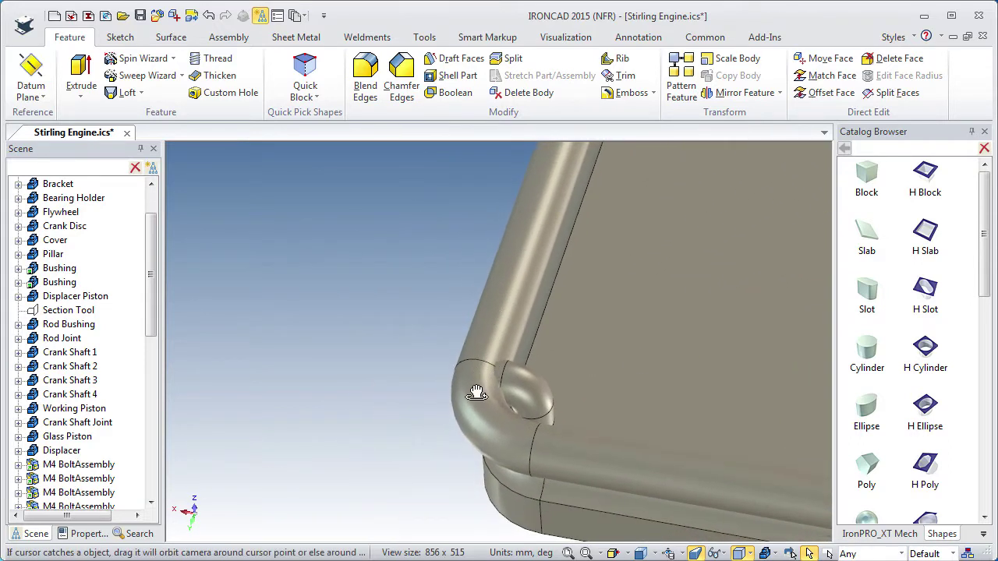
middle_click_drag(475, 395, 510, 374)
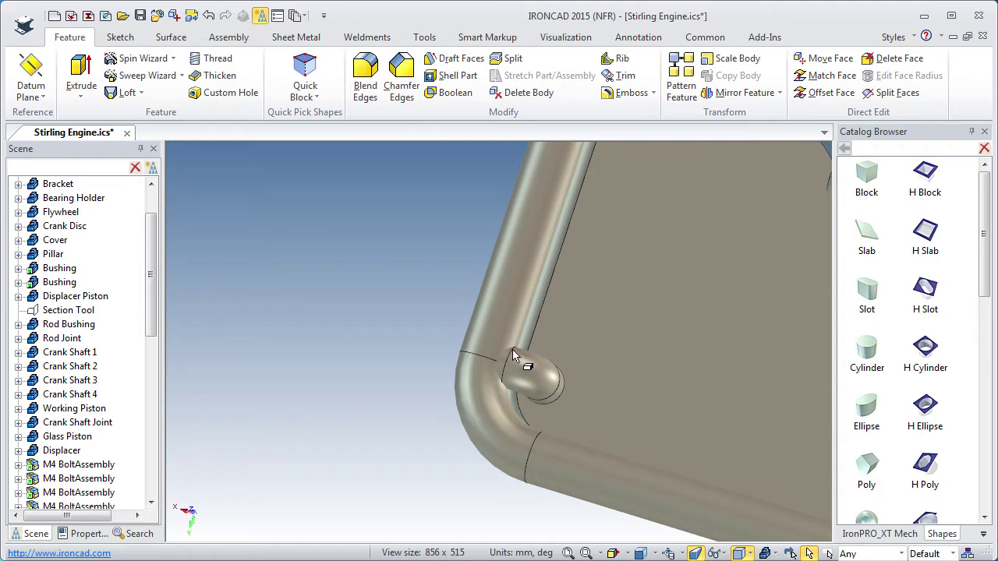
middle_click_drag(591, 401, 512, 341)
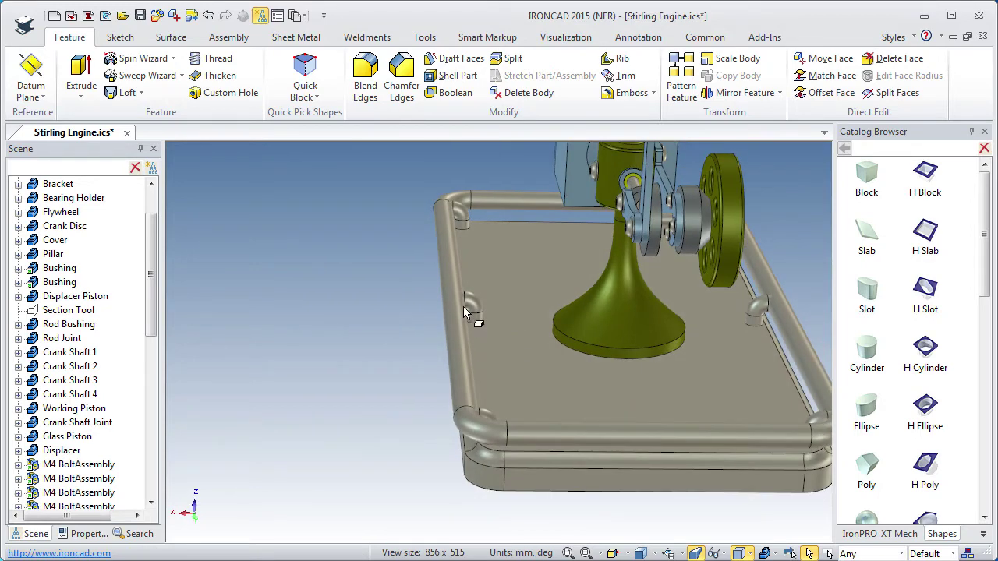
middle_click_drag(472, 375, 468, 390)
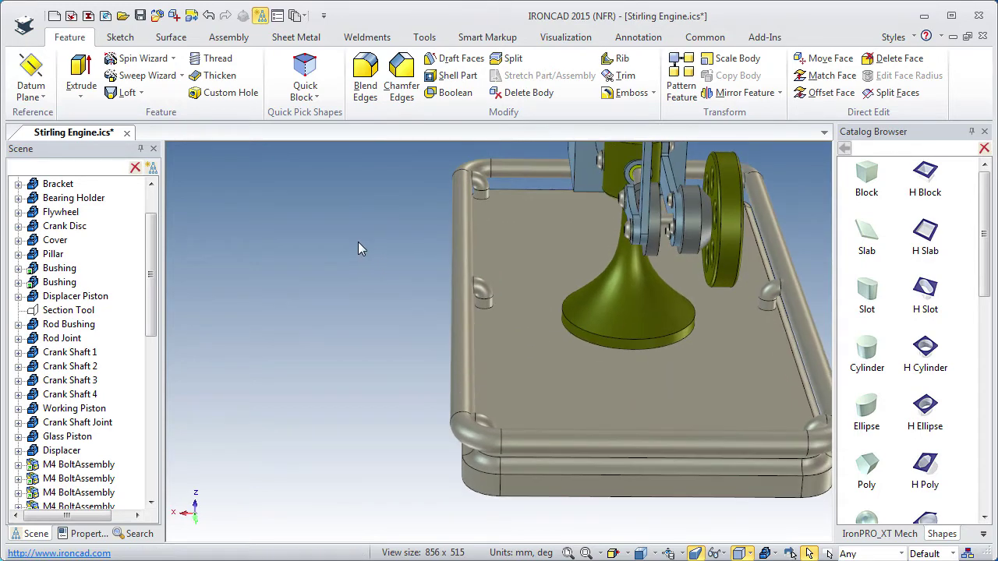
Start a Boolean union and select the tubular frame and the three original supports along its long side
left_click(447, 93)
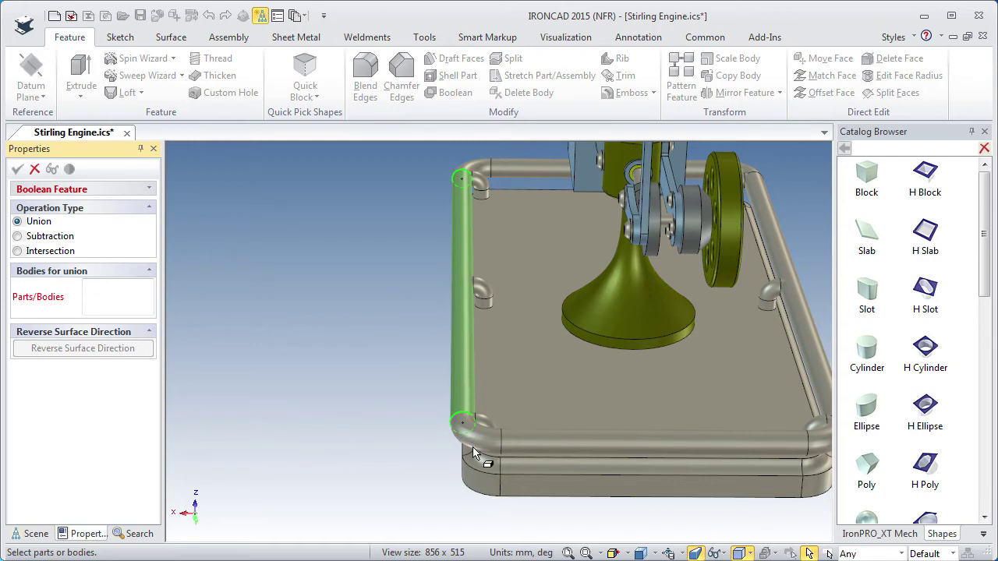
left_click(456, 377)
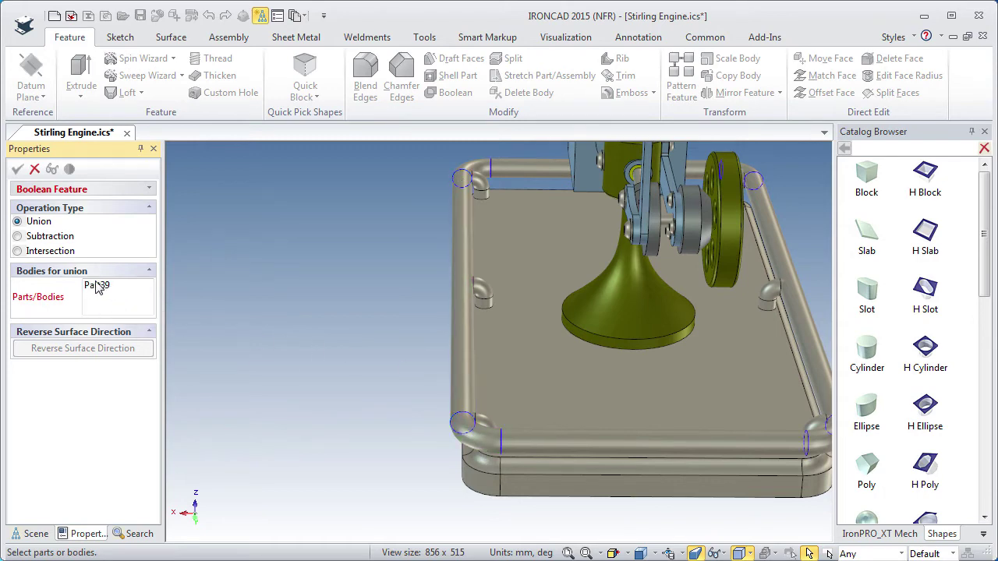
middle_click_drag(446, 340, 448, 361)
left_click(485, 429)
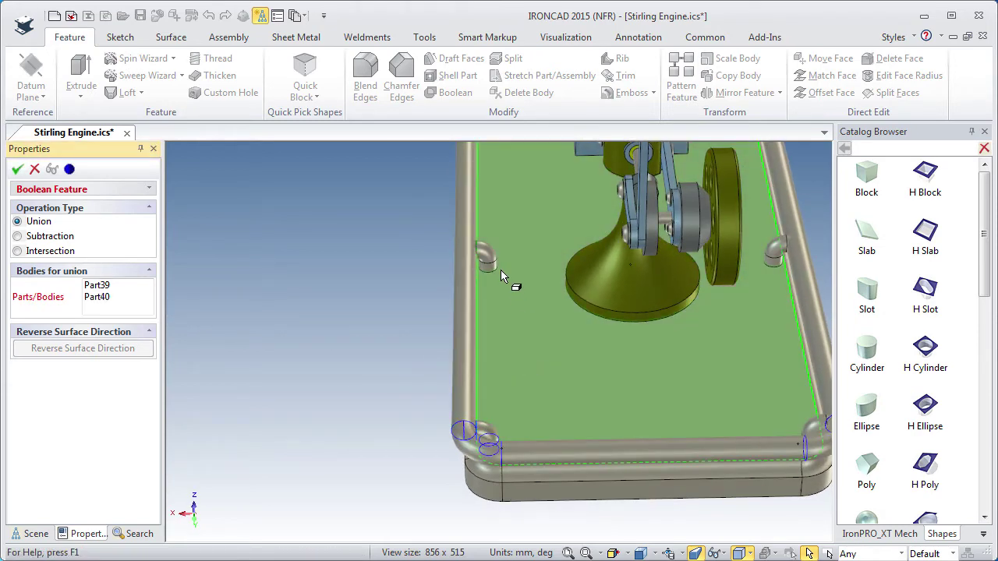
left_click(485, 254)
middle_click_drag(514, 216, 492, 247, "shift")
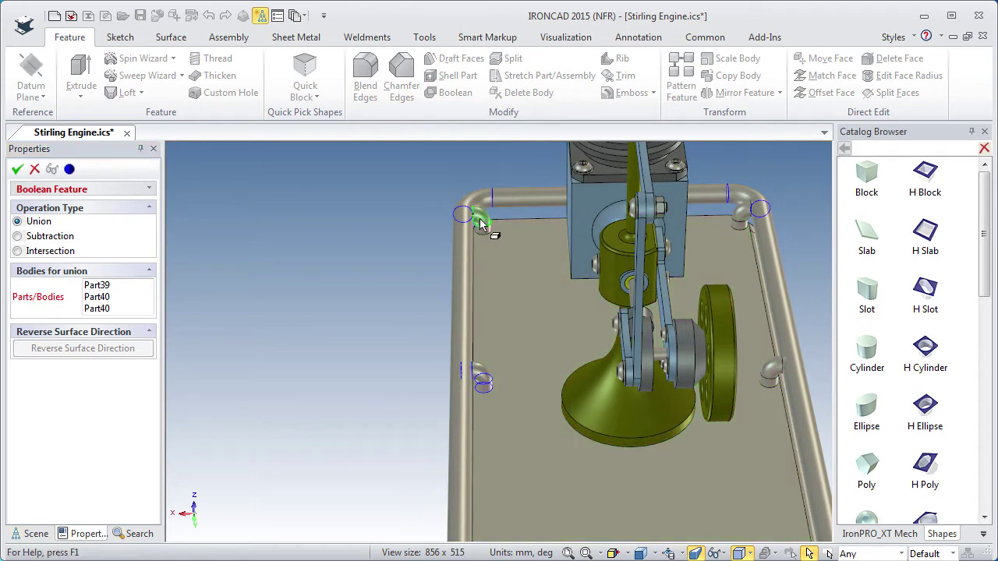
left_click(491, 227)
middle_click_drag(697, 272, 620, 226, "shift")
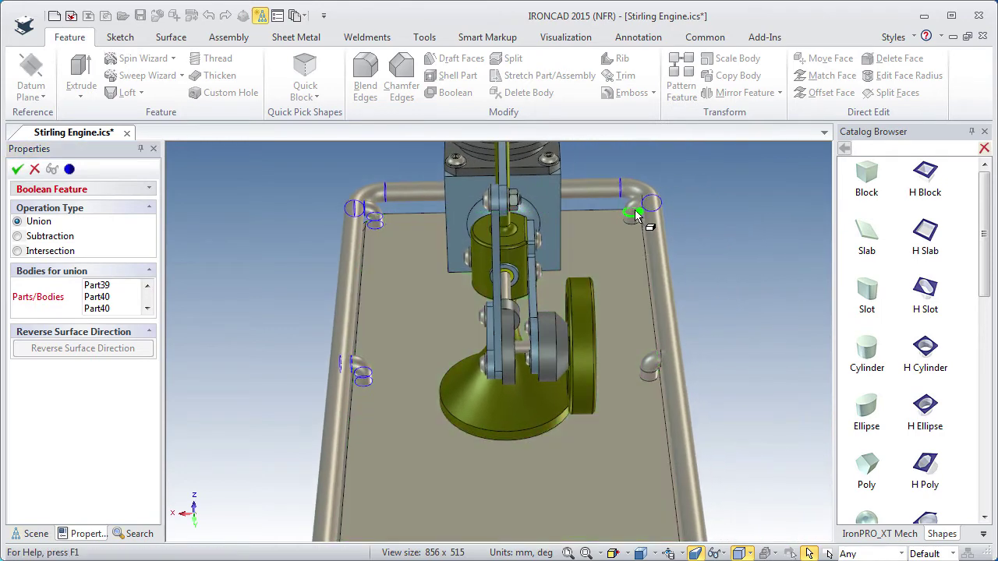
Add the three mirrored supports on the opposite long side to the union and apply the Boolean
left_click(631, 217)
left_click(641, 374)
middle_click_drag(588, 363, 501, 155, "shift")
middle_click_drag(532, 335, 584, 357)
left_click(589, 355)
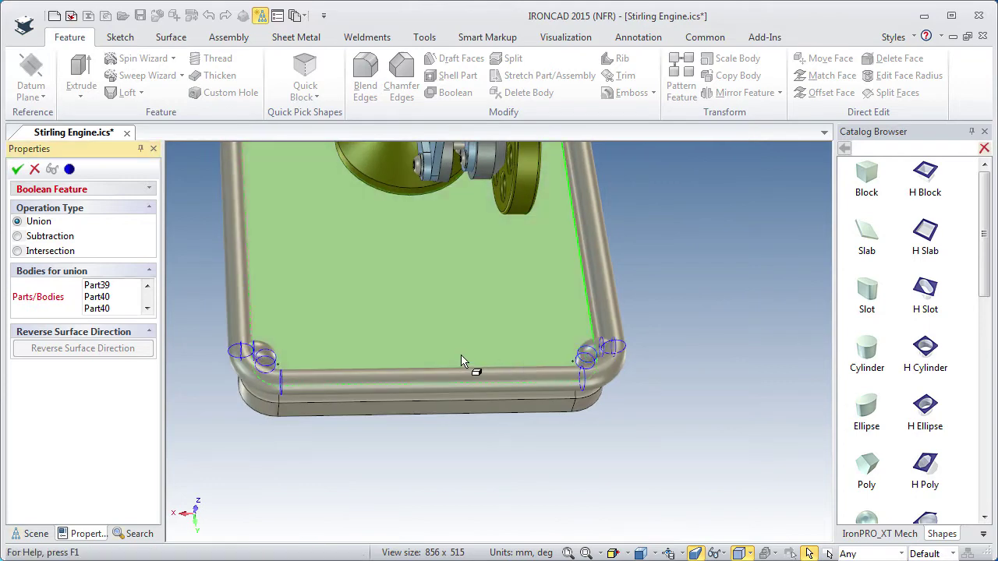
middle_click_drag(466, 363, 409, 314)
left_click(147, 310)
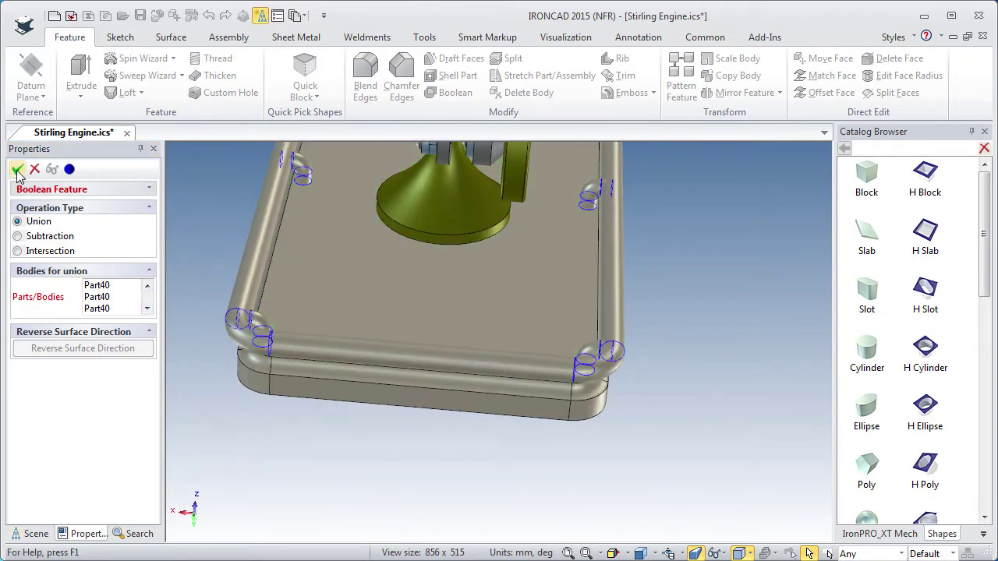
left_click(249, 283)
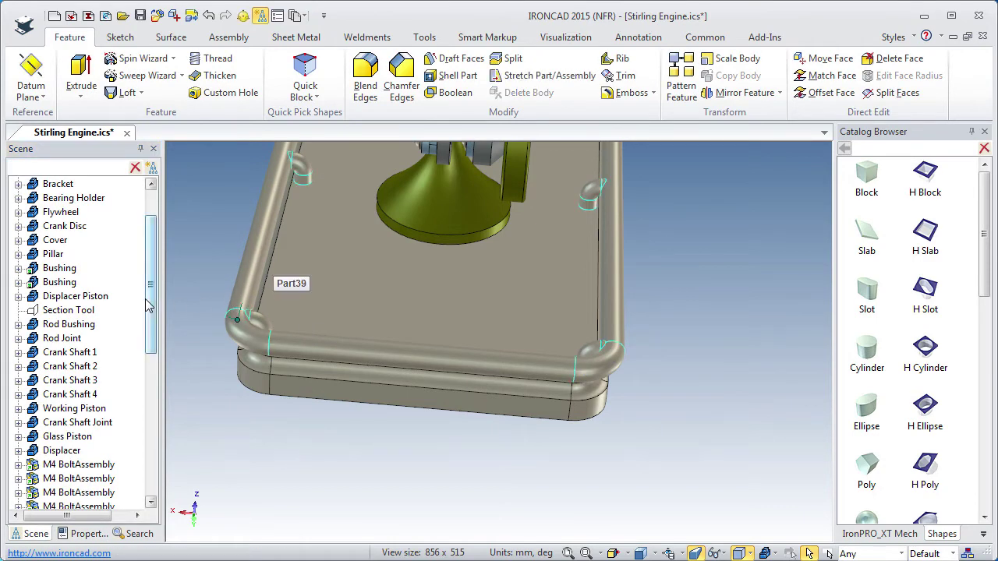
Review the contents of the united frame part in the scene tree, checking its sweep feature and the nested support parts
left_click_drag(150, 279, 152, 452)
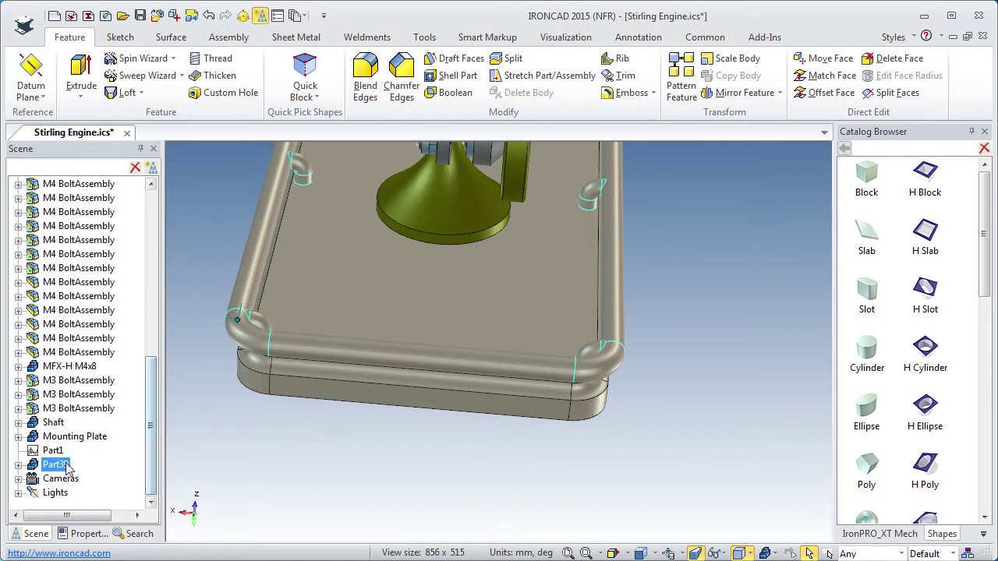
left_click(18, 465)
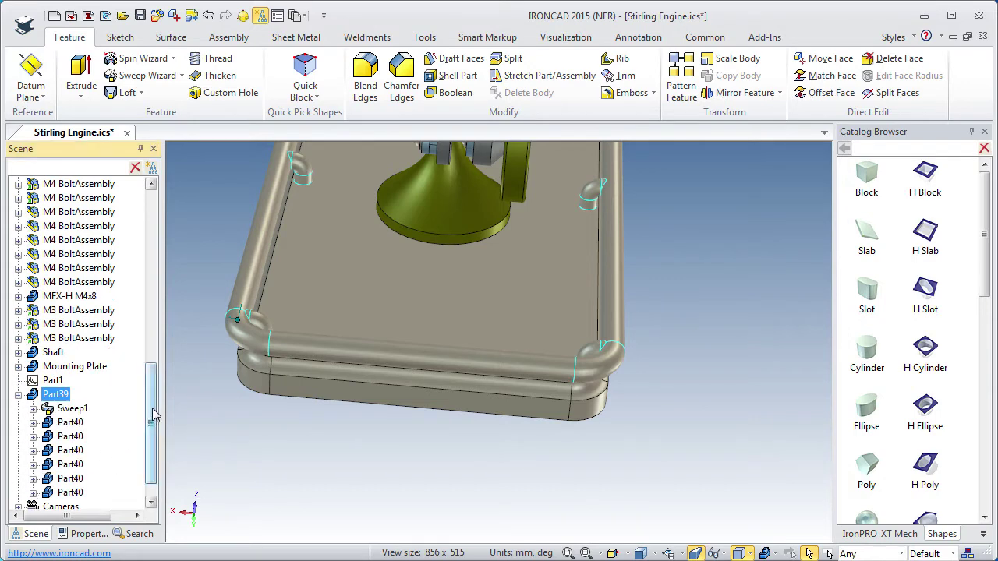
left_click(70, 380)
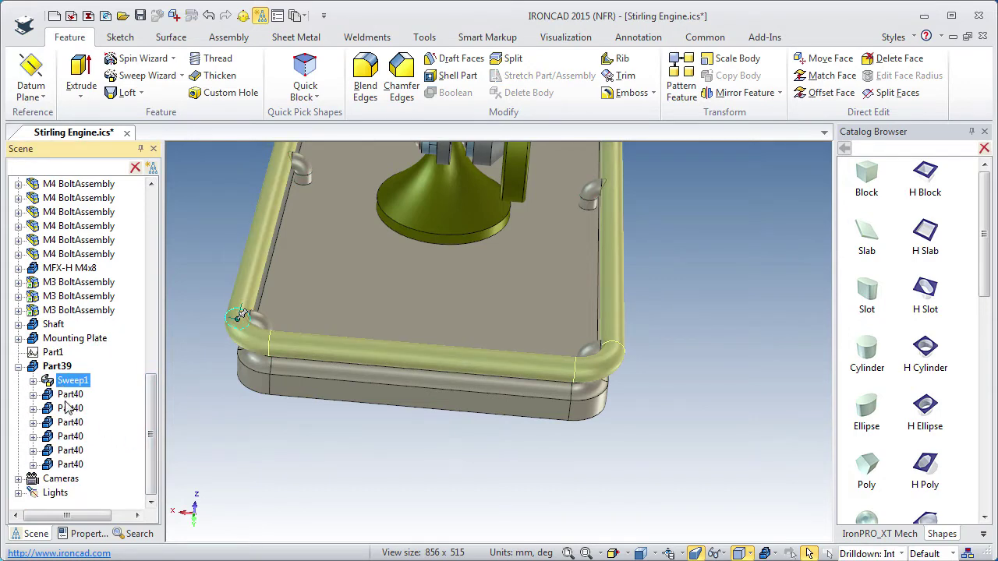
left_click(18, 366)
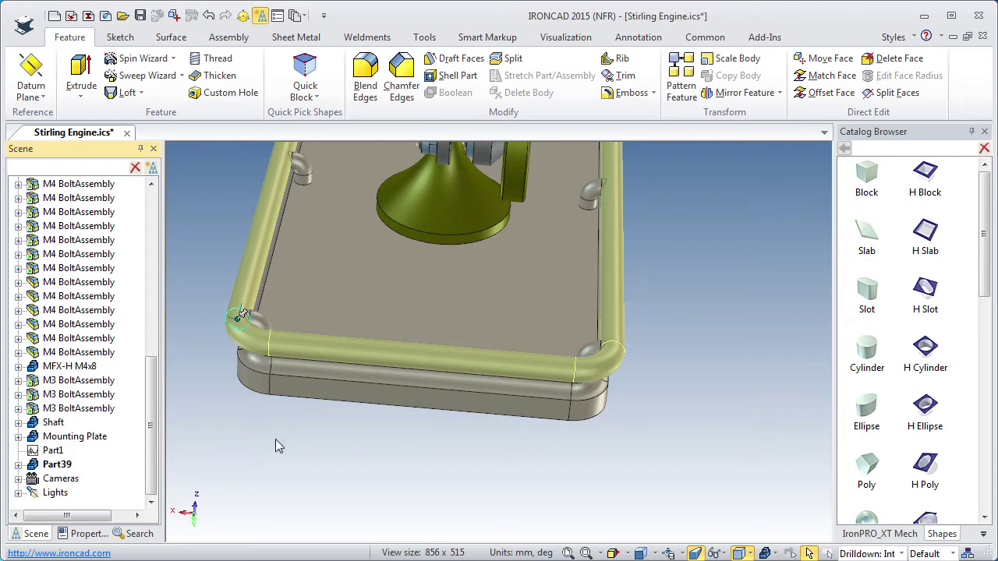
Start a constant edge blend with a 1 mm radius and select the edge where the near corner support meets the tube
middle_click_drag(303, 446, 280, 195)
middle_click_drag(352, 305, 620, 422, "shift")
middle_click_drag(417, 473, 426, 162, "ctrl")
left_click(365, 72)
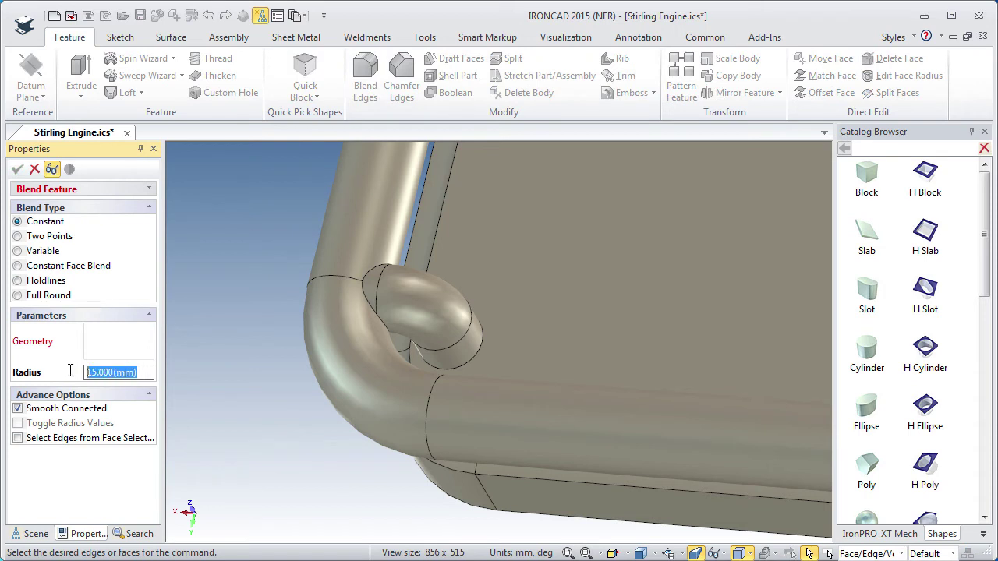
type("1")
left_click(373, 275)
Add the tube junction edges of the middle and far supports on the same long side to the blend
middle_click_drag(419, 189, 296, 541)
middle_click_drag(396, 274, 354, 459, "shift")
middle_click_drag(355, 460, 426, 238)
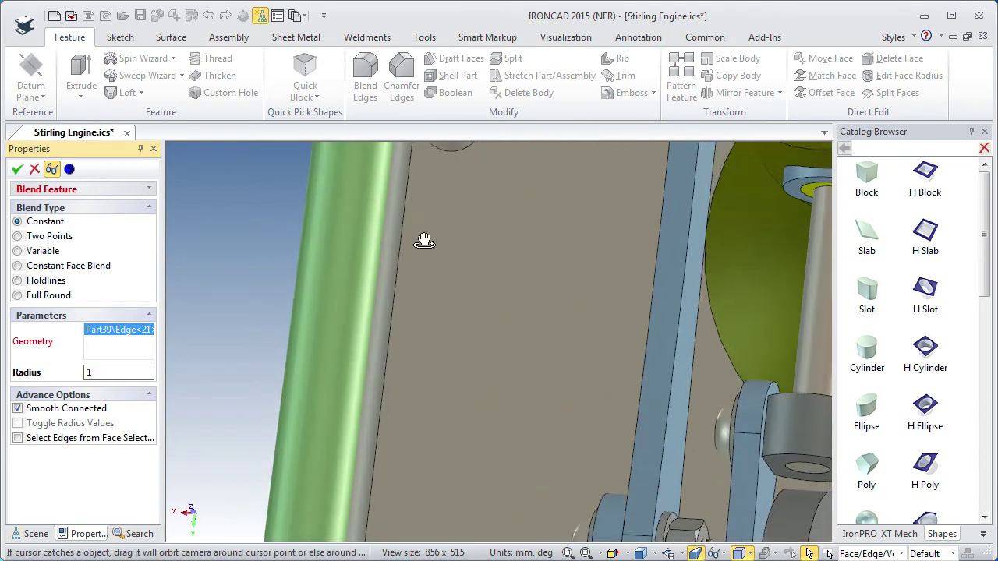
middle_click_drag(437, 187, 432, 397, "shift")
left_click(385, 298)
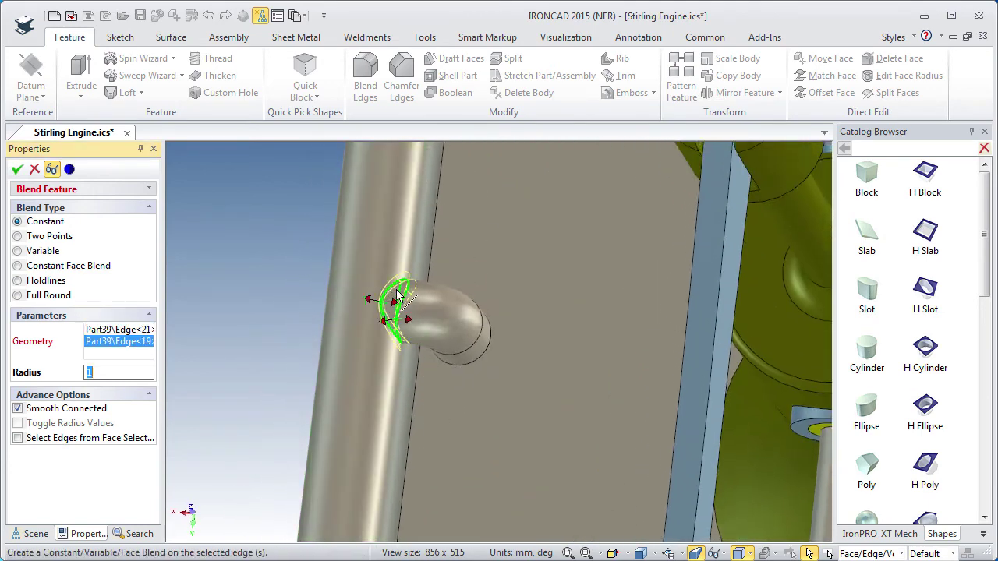
middle_click_drag(384, 299, 397, 250, "shift")
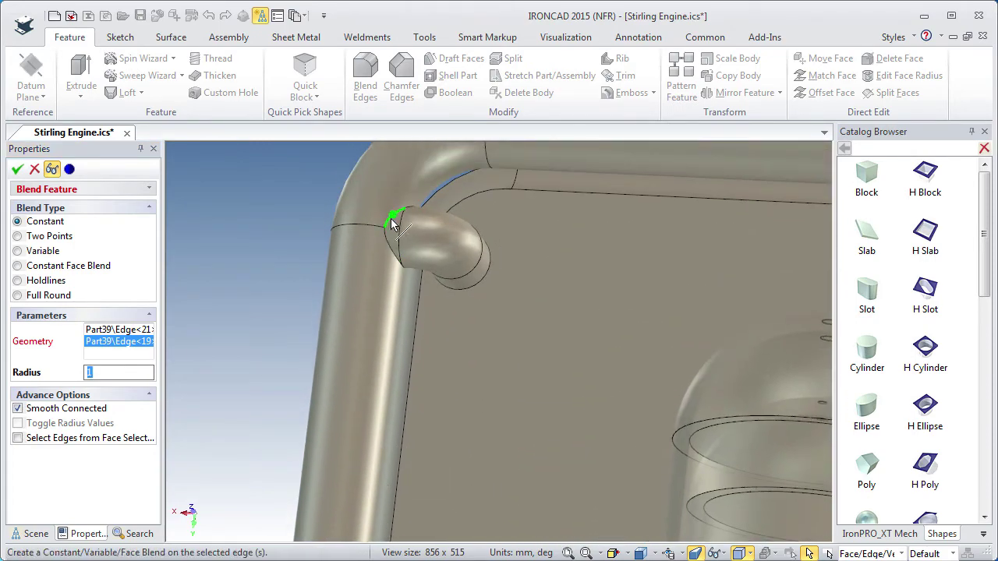
left_click(392, 225)
Add the tube junction edges of the three supports on the opposite long side and apply the blend
mouse_move(569, 270)
middle_mouse_down("shift")
mouse_move(571, 252)
mouse_move(550, 260)
mouse_move(620, 268)
mouse_move(301, 252)
mouse_move(191, 258)
middle_mouse_up("shift")
mouse_move(601, 310)
middle_mouse_down("shift")
mouse_move(403, 374)
mouse_move(423, 383)
mouse_move(552, 305)
middle_mouse_up("shift")
left_click(615, 214)
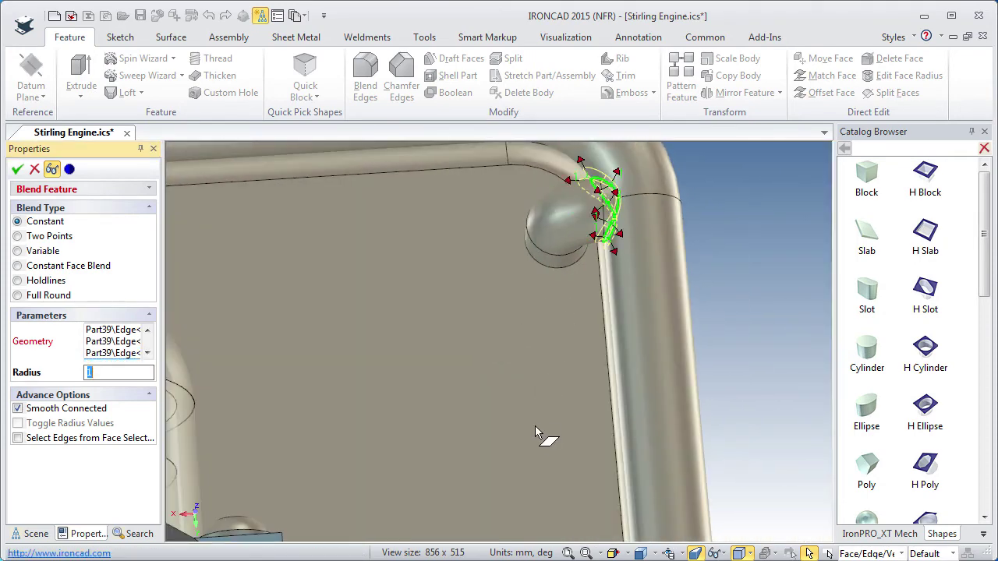
middle_click_drag(516, 389, 418, 234, "ctrl")
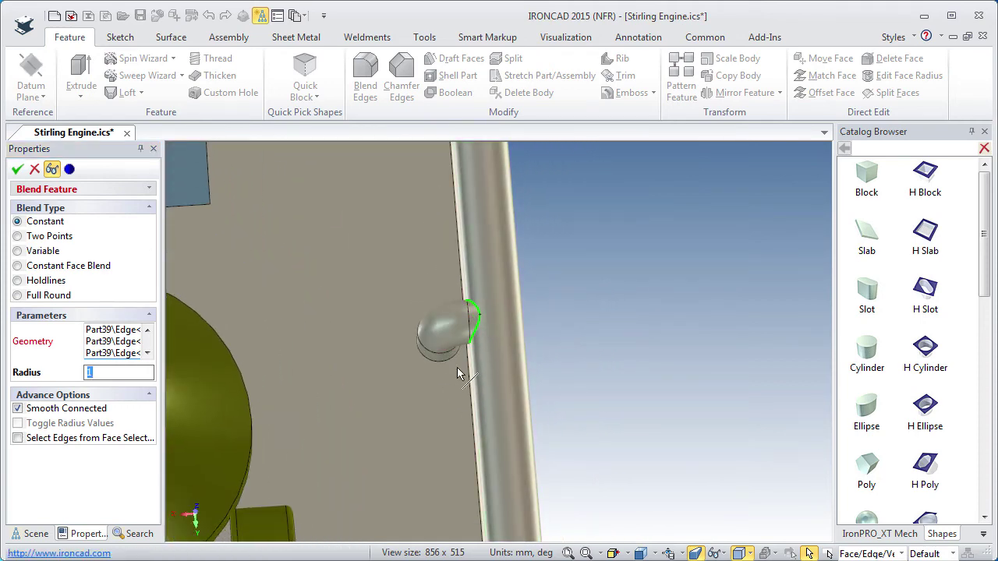
left_click(478, 334)
middle_click_drag(427, 464, 393, 198, "shift")
middle_click_drag(414, 477, 401, 287, "shift")
left_click(464, 363)
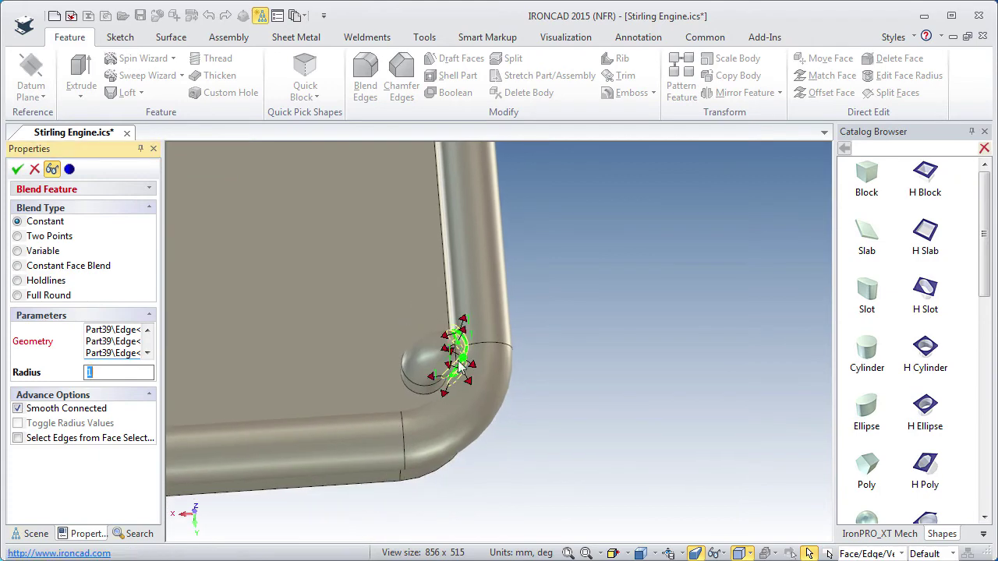
left_click(18, 171)
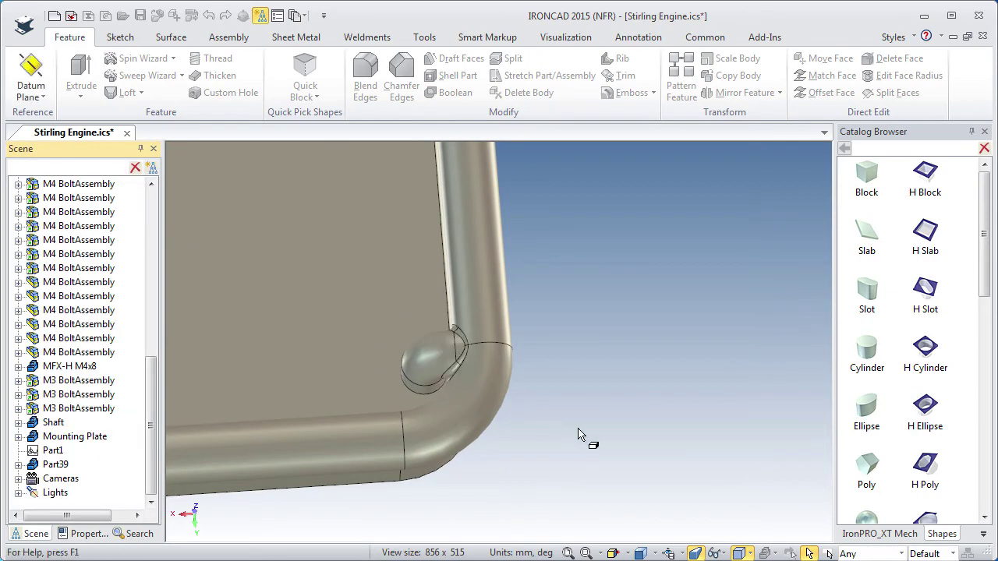
Name the united frame part Railing, and set its description to Railing and its part number to 120
middle_click_drag(456, 412, 520, 382)
middle_click_drag(418, 344, 398, 331)
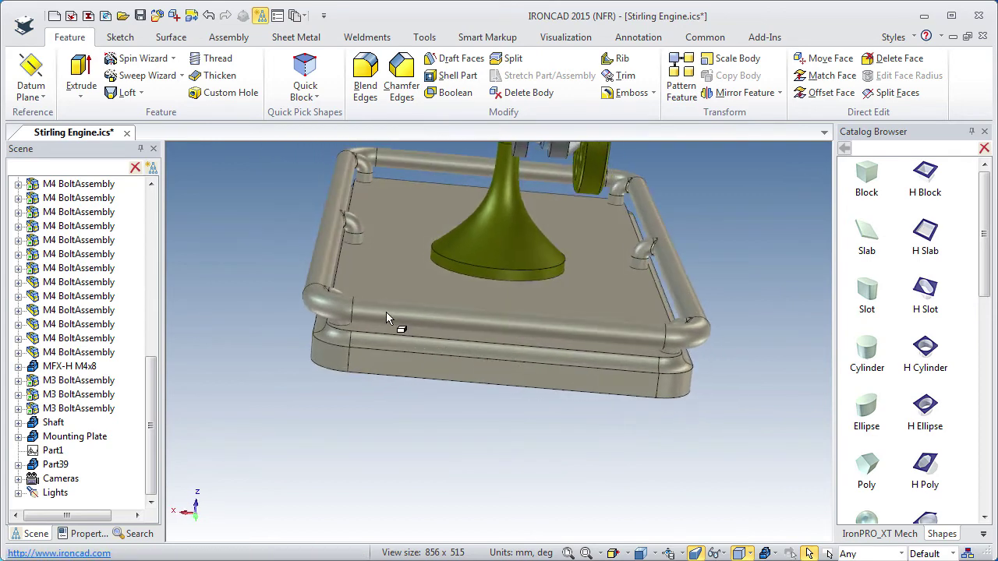
left_click(386, 312)
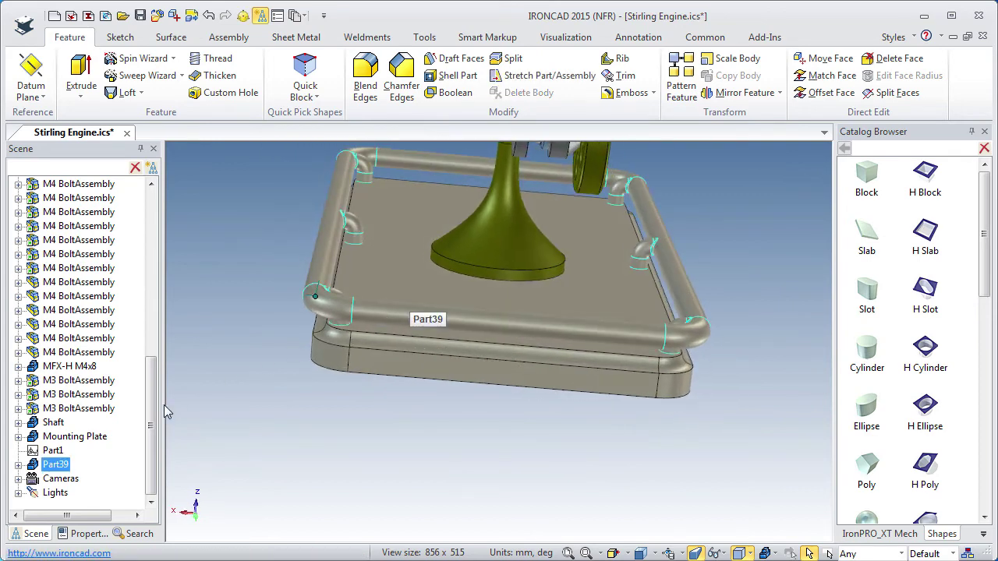
left_click(85, 534)
double_click(124, 301)
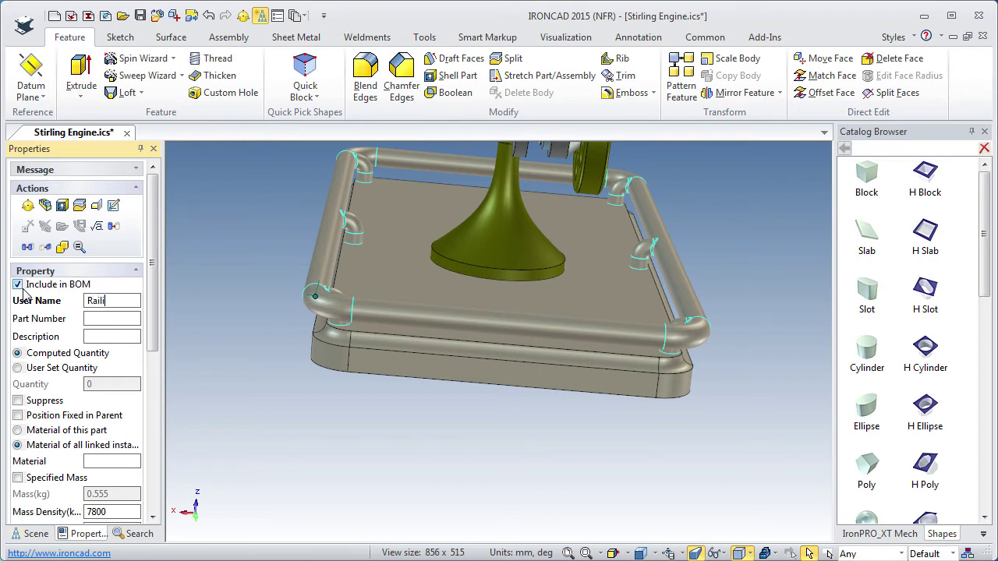
key("Return")
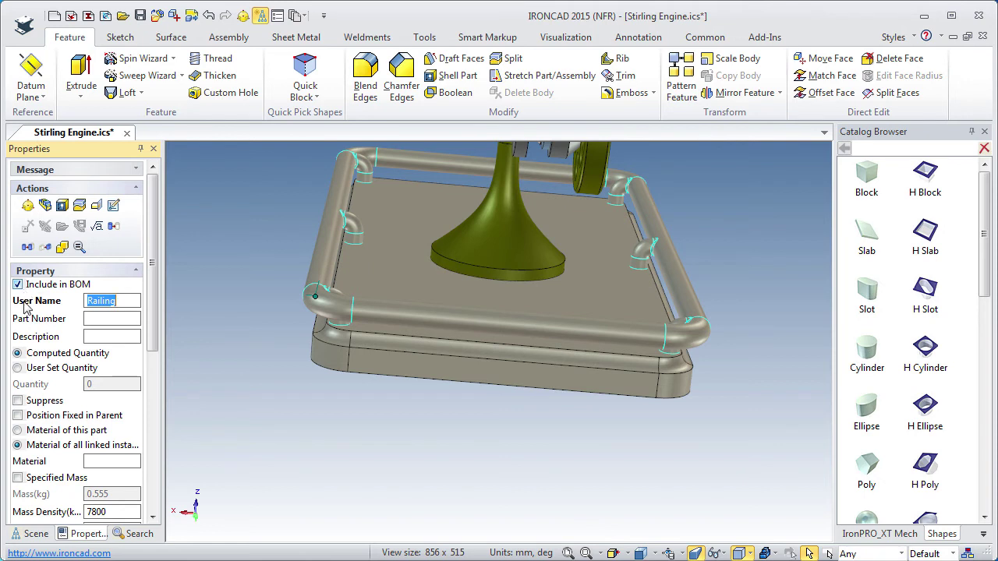
left_click(93, 336)
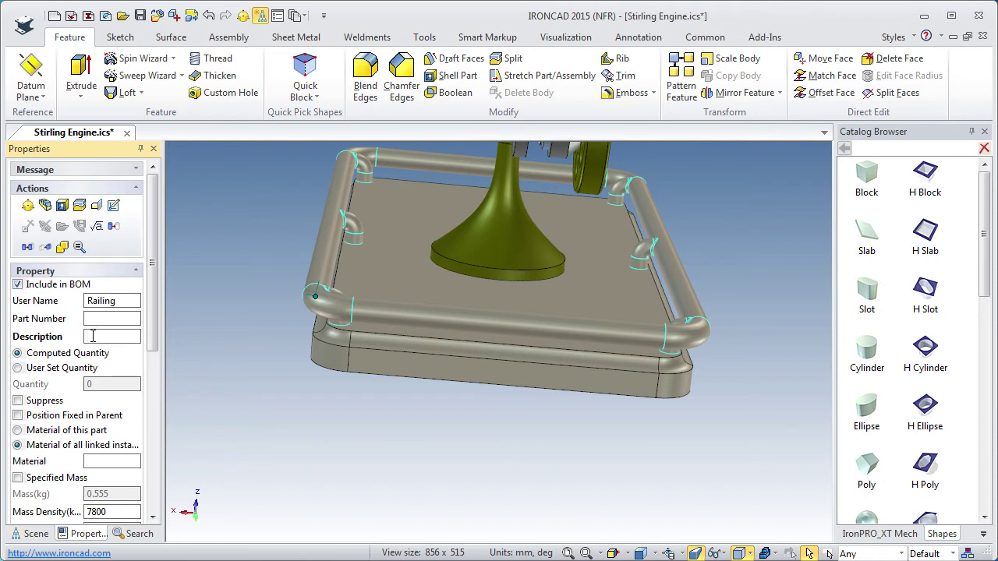
left_click(97, 319)
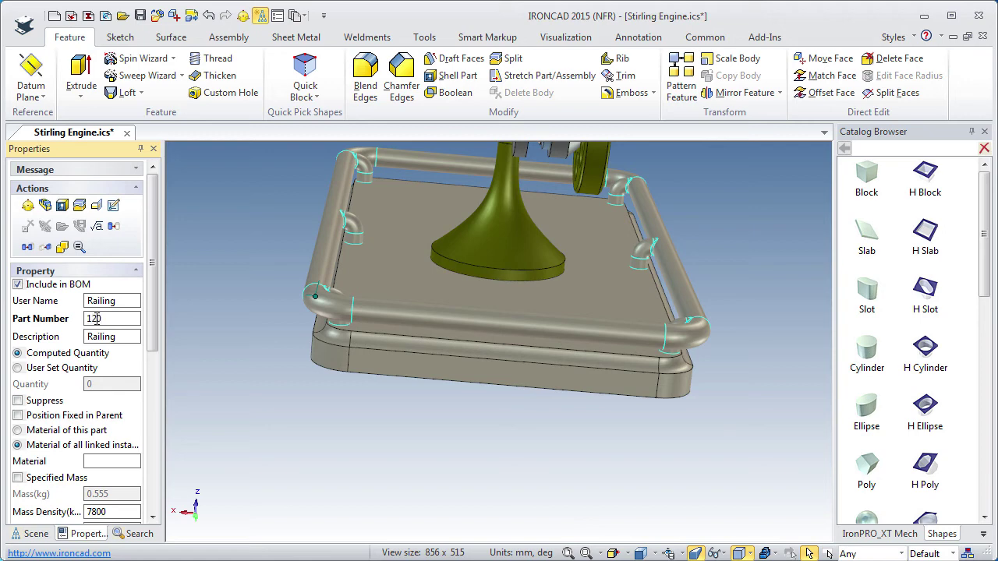
Change the railing part's Smart Paint color to white and deselect the part
left_click_drag(154, 316, 154, 456)
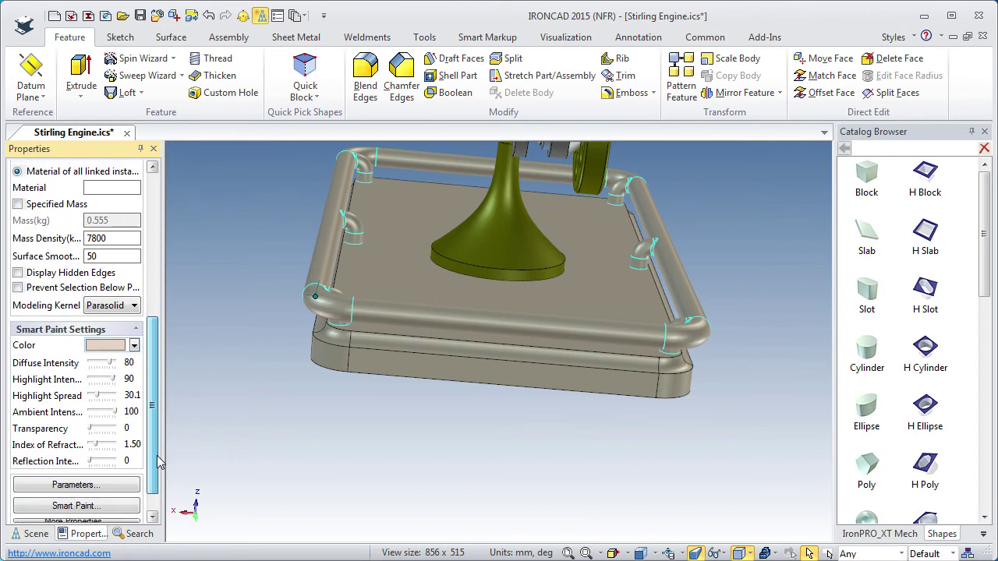
left_click(134, 345)
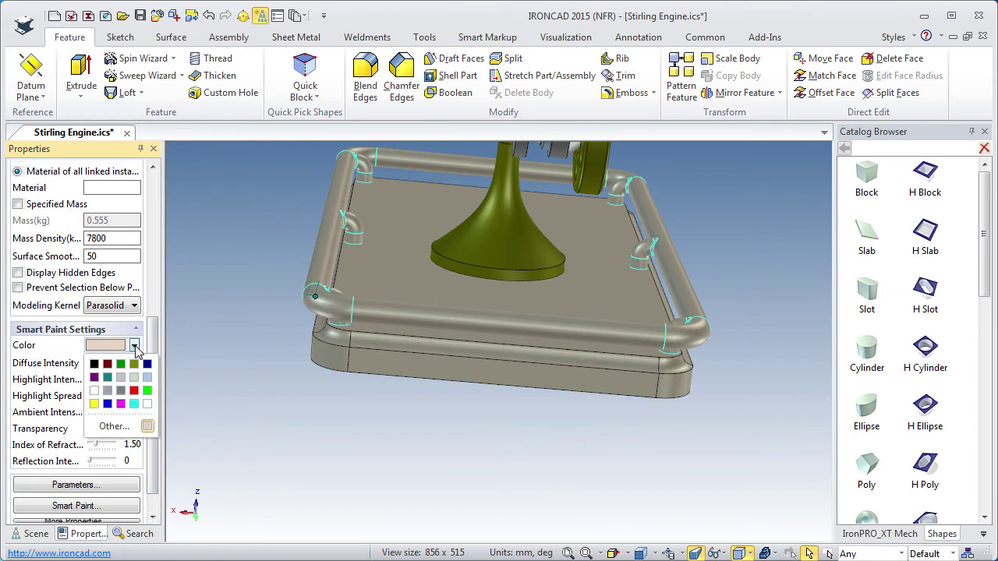
left_click(148, 404)
left_click(330, 421)
Show the complete engine on its railed mounting plate in a standard angled view and save the Stirling Engine scene
middle_click_drag(240, 370, 279, 399)
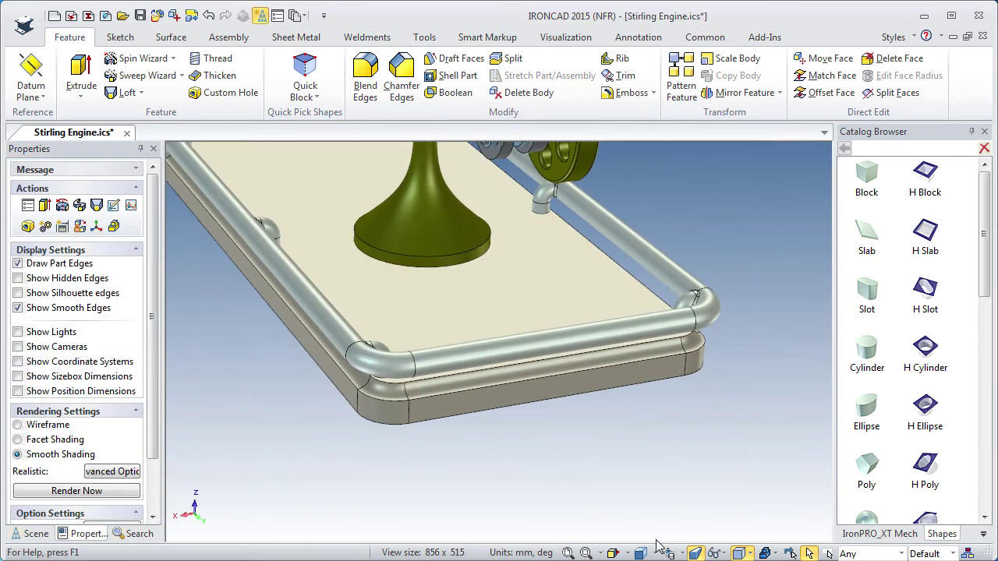
left_click(682, 554)
left_click(702, 468)
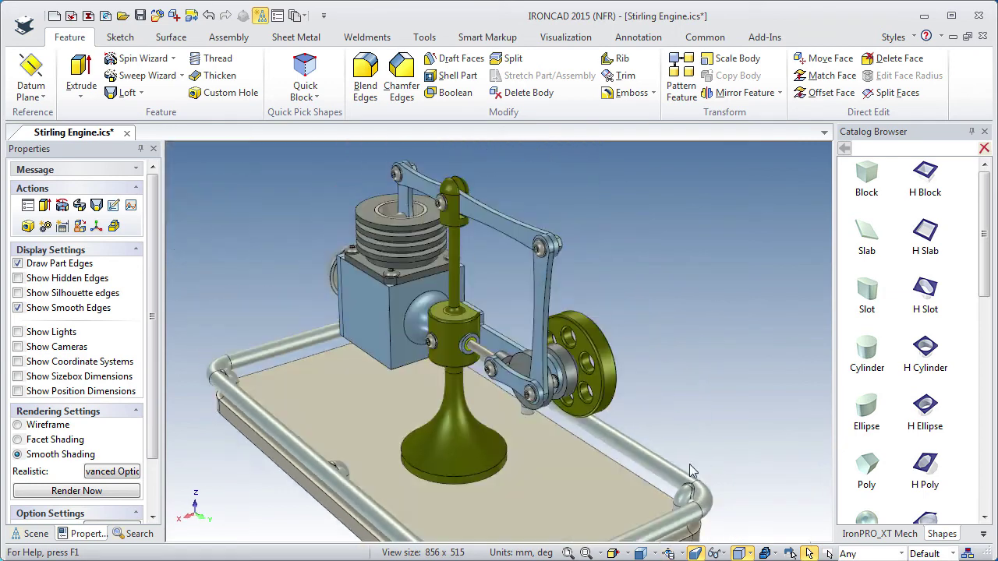
left_click(566, 553)
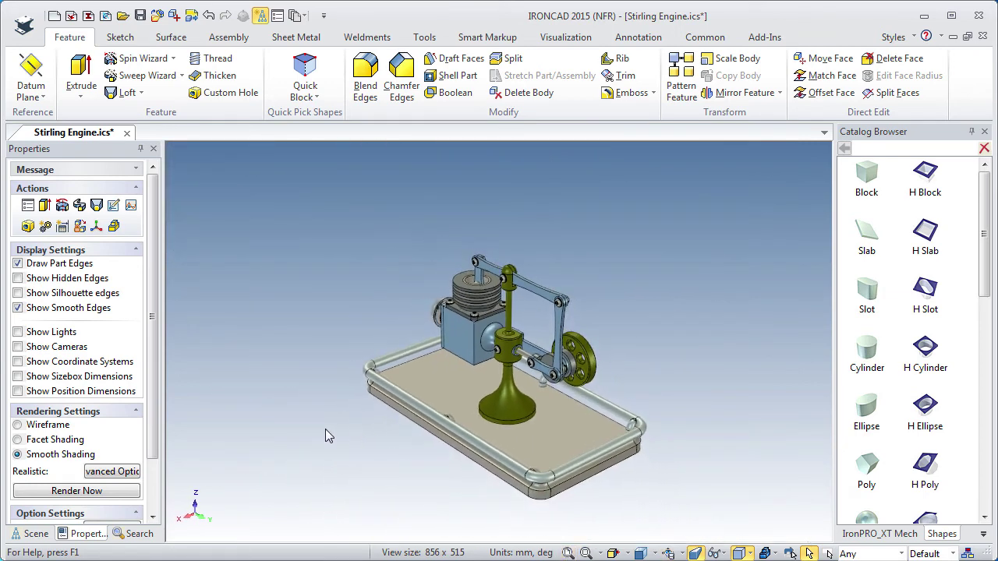
left_click(36, 536)
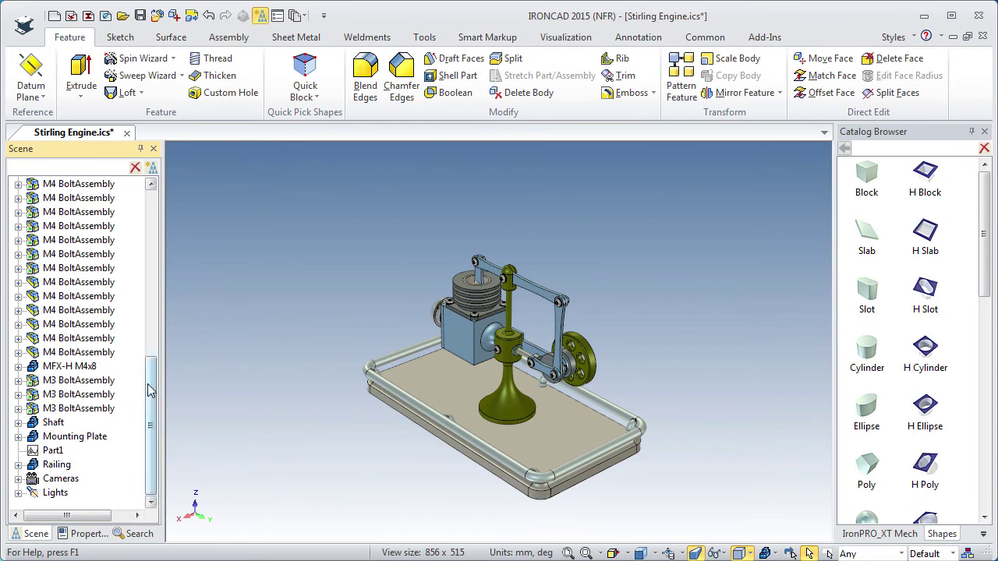
left_click_drag(152, 389, 151, 201)
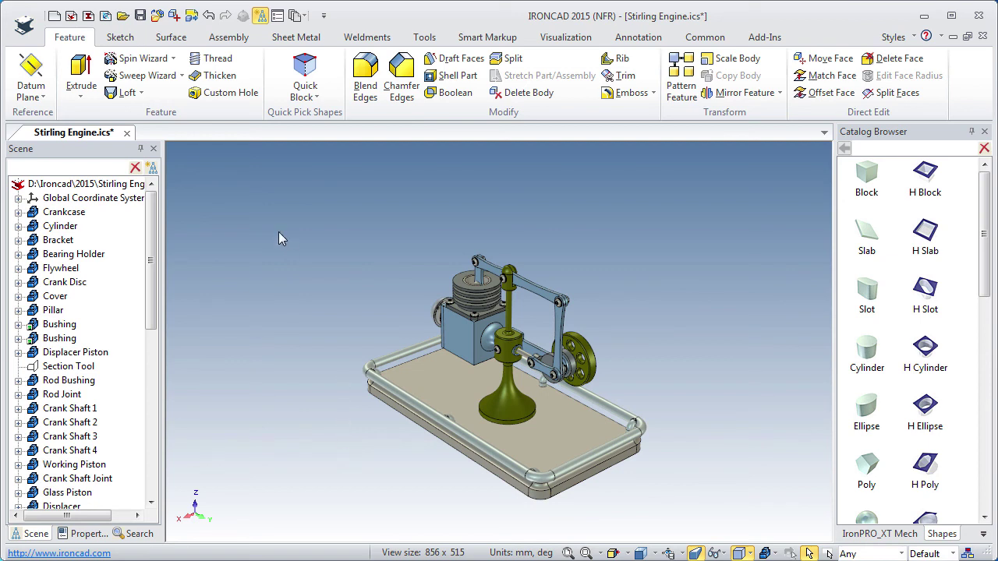
left_click(140, 15)
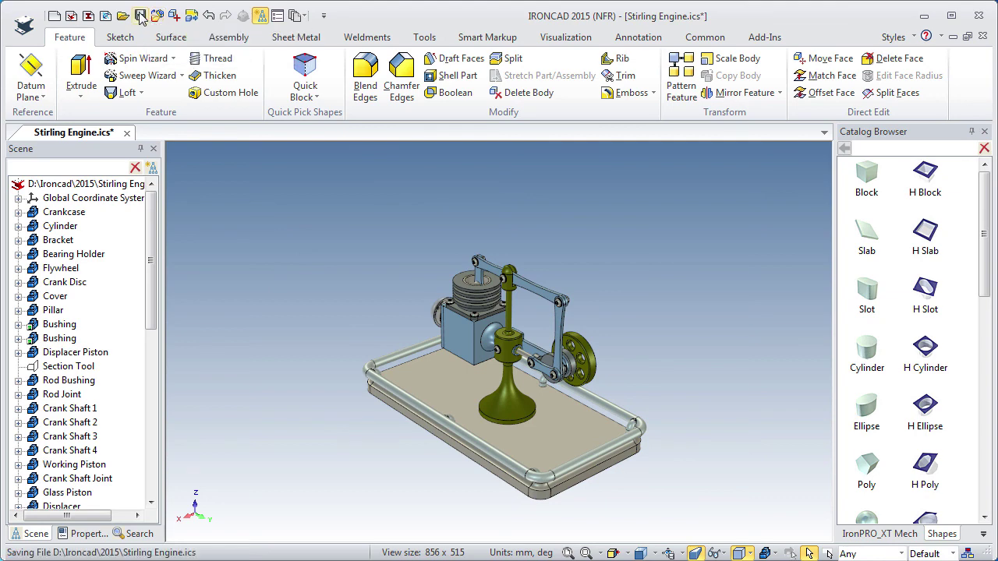